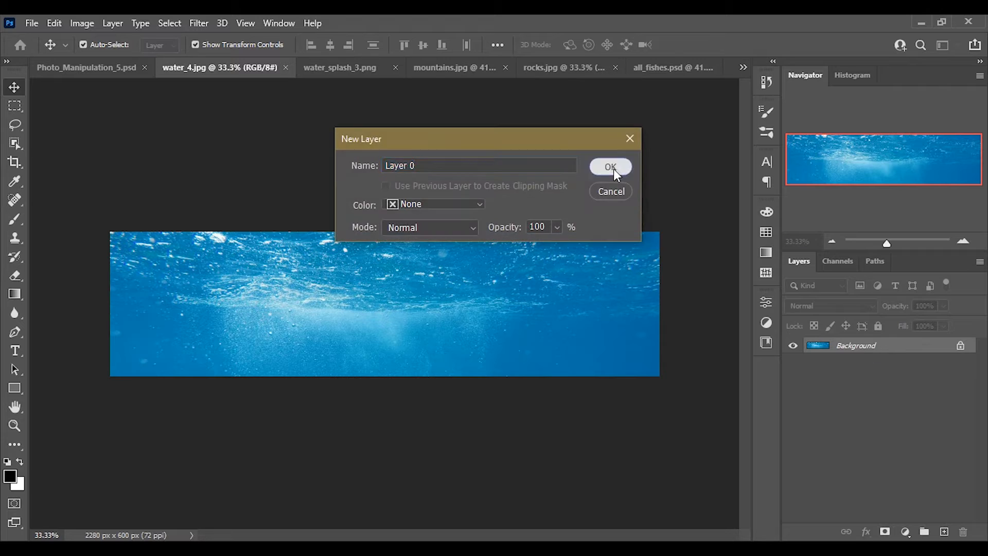
# Convert the water_4.jpg image layer to a smart object and scale it down to about 77.56%.
pyautogui.rightClick(882, 354)
pyautogui.click(760, 192)
pyautogui.moveTo(659, 232); pyautogui.dragTo(535, 263)
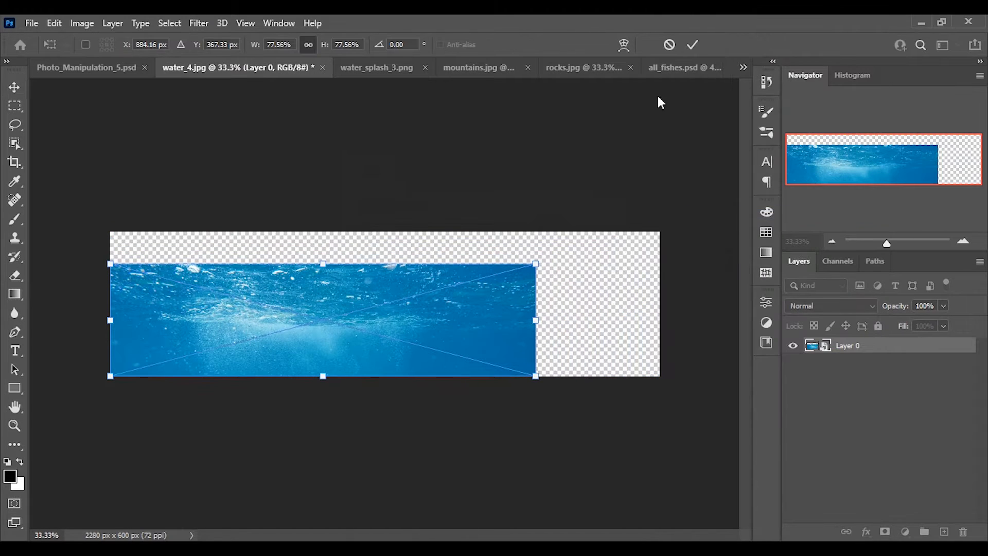
pyautogui.click(692, 45)
# Bring the water layer into Photo_Manipulation_5.psd and scale it to about 84.84% so it spans the full canvas width.
pyautogui.moveTo(386, 326); pyautogui.dragTo(415, 290)
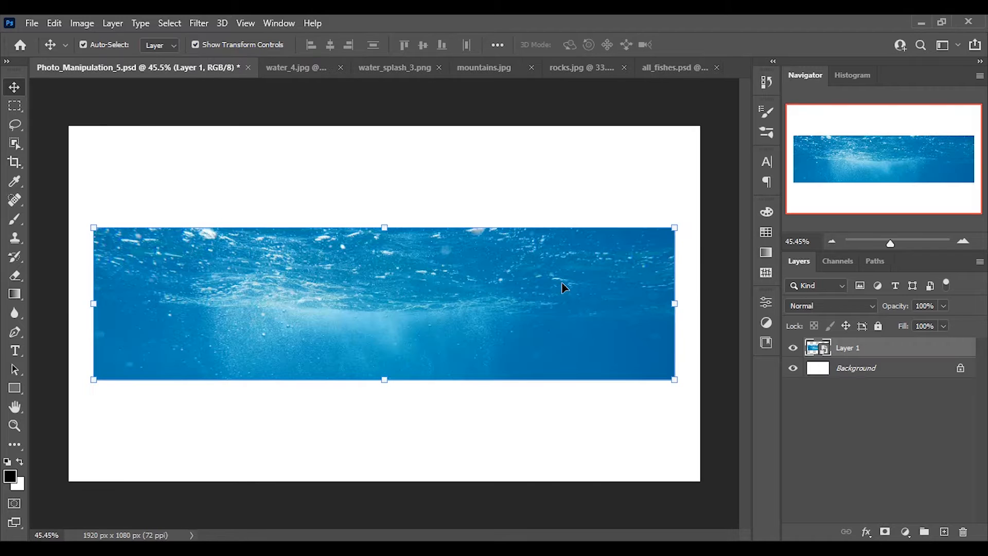
pyautogui.moveTo(674, 227); pyautogui.dragTo(701, 220)
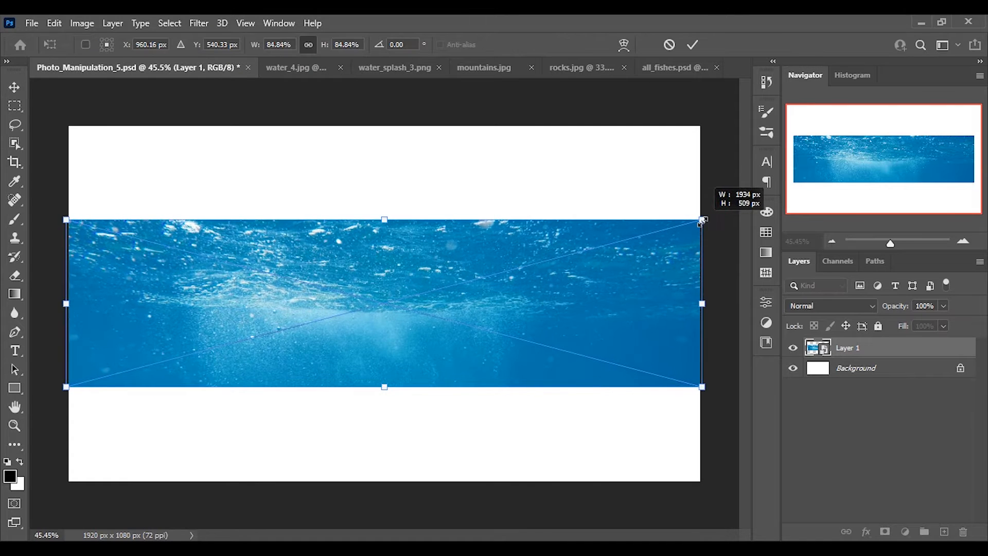
pyautogui.click(692, 44)
# Move the water layer down so it rests on the lower edge of the canvas.
pyautogui.moveTo(416, 311); pyautogui.dragTo(418, 415)
pyautogui.click(572, 271)
pyautogui.click(631, 379)
# Add a layer mask to the water layer and brush black along its upper edge to soften the straight waterline.
pyautogui.click(885, 531)
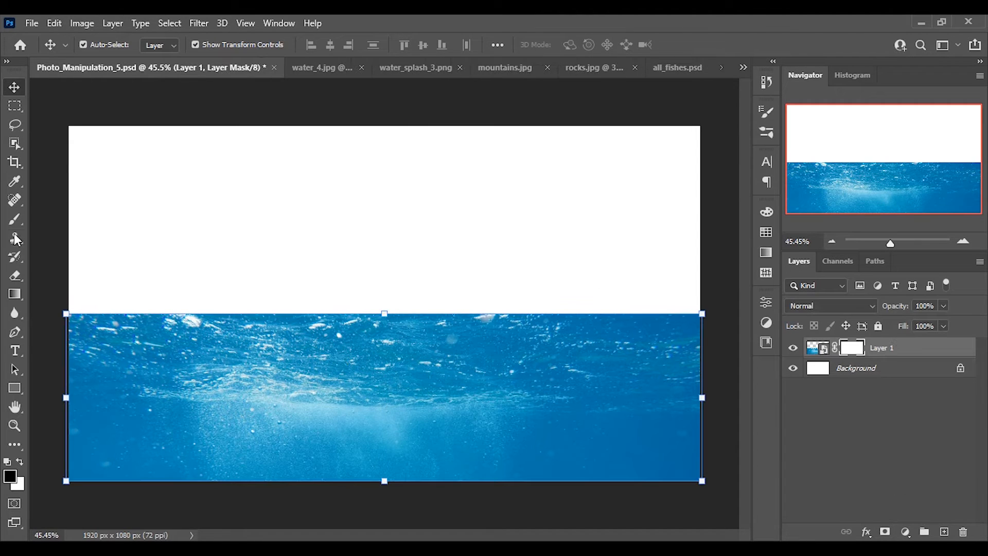
pyautogui.click(14, 219)
pyautogui.moveTo(115, 312)
pyautogui.mouseDown()
pyautogui.moveTo(80, 307)
pyautogui.moveTo(304, 306)
pyautogui.moveTo(303, 316)
pyautogui.moveTo(248, 317)
pyautogui.moveTo(520, 309)
pyautogui.moveTo(373, 318)
pyautogui.moveTo(405, 319)
pyautogui.moveTo(605, 303)
pyautogui.moveTo(718, 315)
pyautogui.moveTo(506, 318)
pyautogui.moveTo(655, 299)
pyautogui.moveTo(698, 312)
pyautogui.moveTo(528, 312)
pyautogui.mouseUp()
pyautogui.click(14, 88)
pyautogui.click(302, 103)
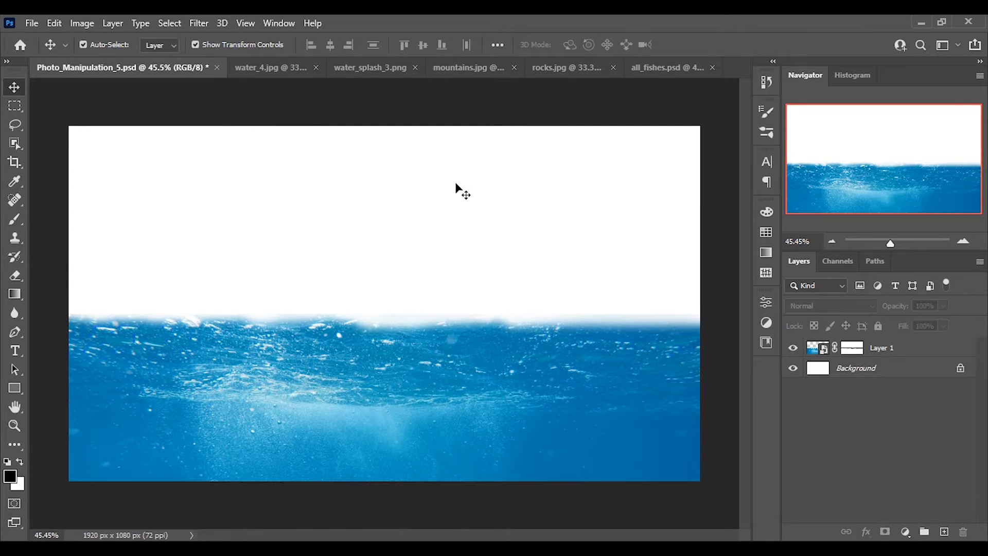
# Convert the splash in water_splash_3.png to a smart object and place it in Photo_Manipulation_5.psd above the waterline.
pyautogui.click(370, 67)
pyautogui.rightClick(865, 347)
pyautogui.click(702, 216)
pyautogui.moveTo(476, 224); pyautogui.dragTo(525, 272)
pyautogui.moveTo(403, 239); pyautogui.dragTo(411, 247)
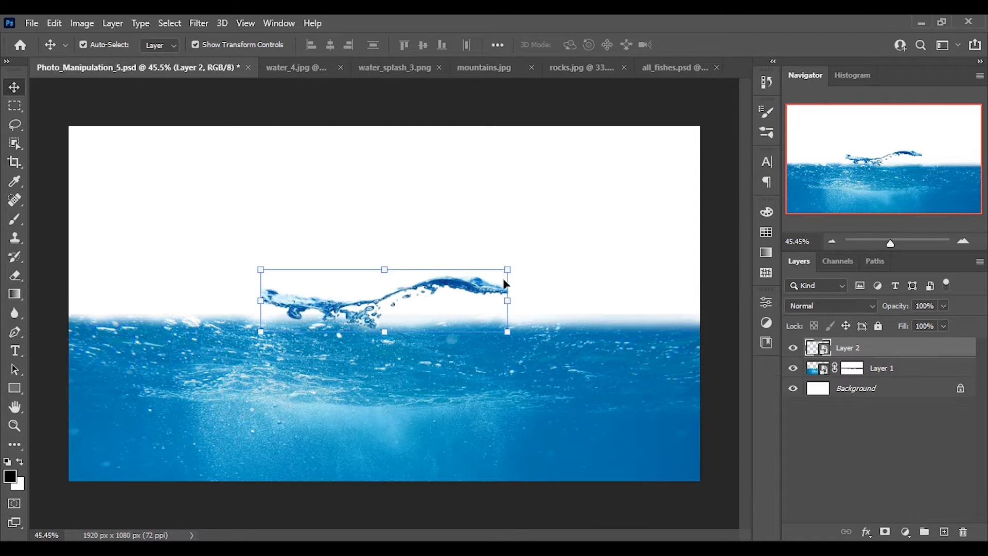
# Enlarge the splash to about 257.25% so it spans the full canvas width across the waterline.
pyautogui.hotkey('ctrl', 't')
pyautogui.moveTo(508, 270); pyautogui.dragTo(701, 201)
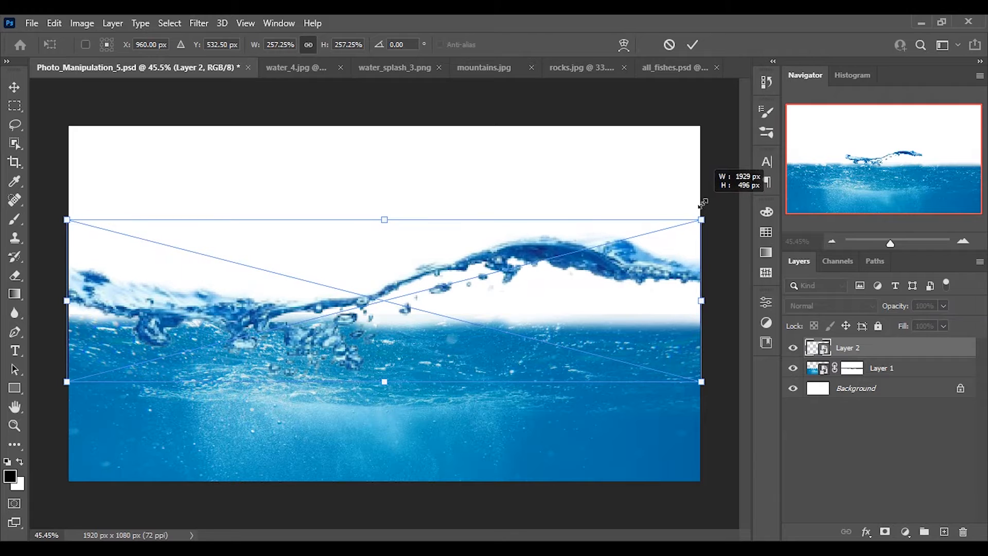
pyautogui.click(692, 45)
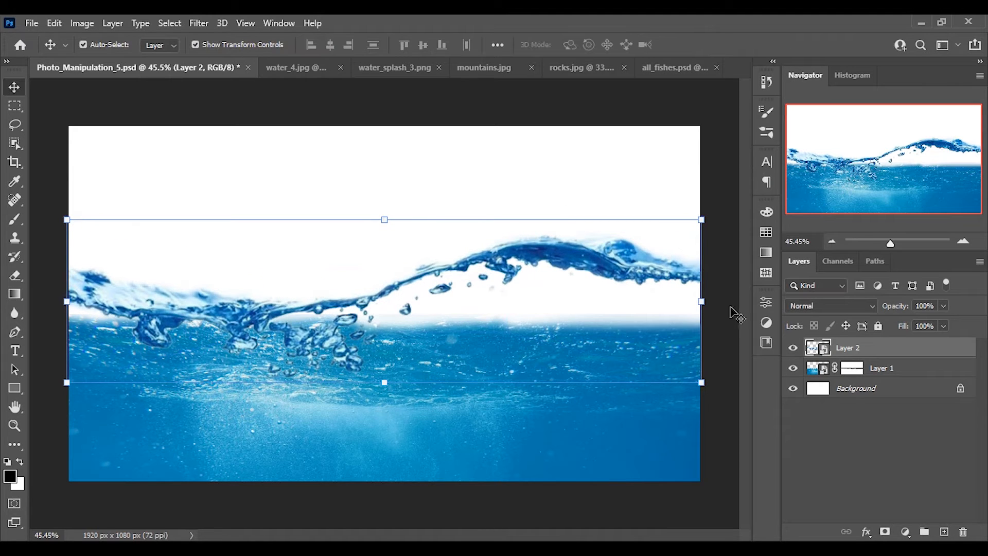
# Enlarge the water on Layer 1 upward so it fills the area behind the splash.
pyautogui.click(880, 370)
pyautogui.moveTo(385, 314); pyautogui.dragTo(382, 245)
pyautogui.click(716, 45)
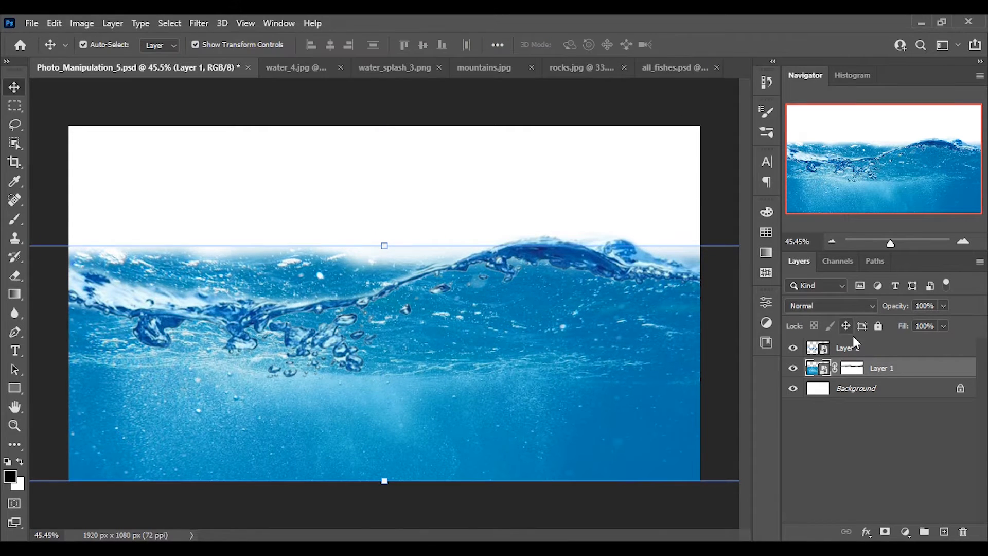
# Move the splash slightly up and enlarge the water on Layer 1 to 105.84% to match it.
pyautogui.click(849, 347)
pyautogui.moveTo(443, 264); pyautogui.dragTo(383, 232)
pyautogui.click(486, 275)
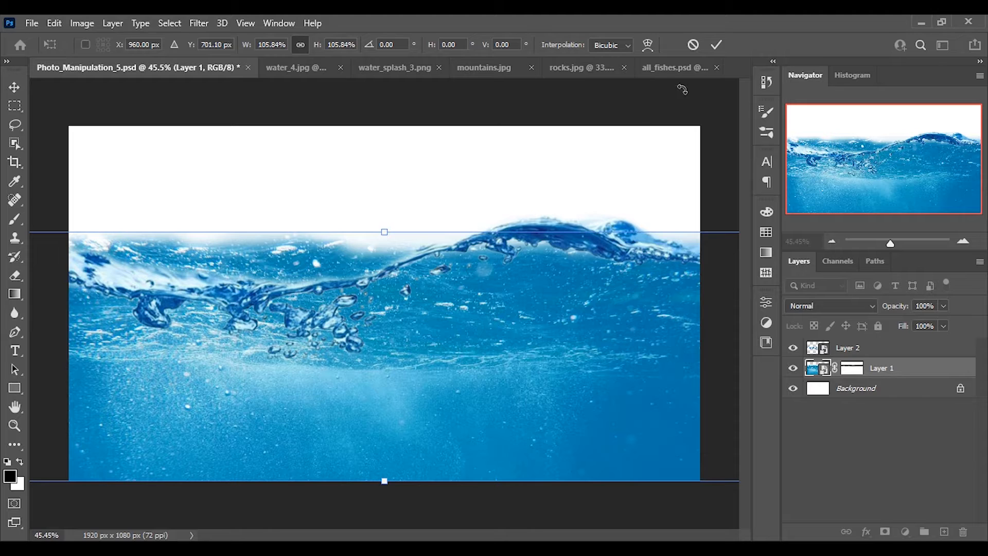
pyautogui.click(716, 45)
# Brush black on Layer 1's mask along the left half of the waterline to blend its hard upper edge.
pyautogui.click(850, 371)
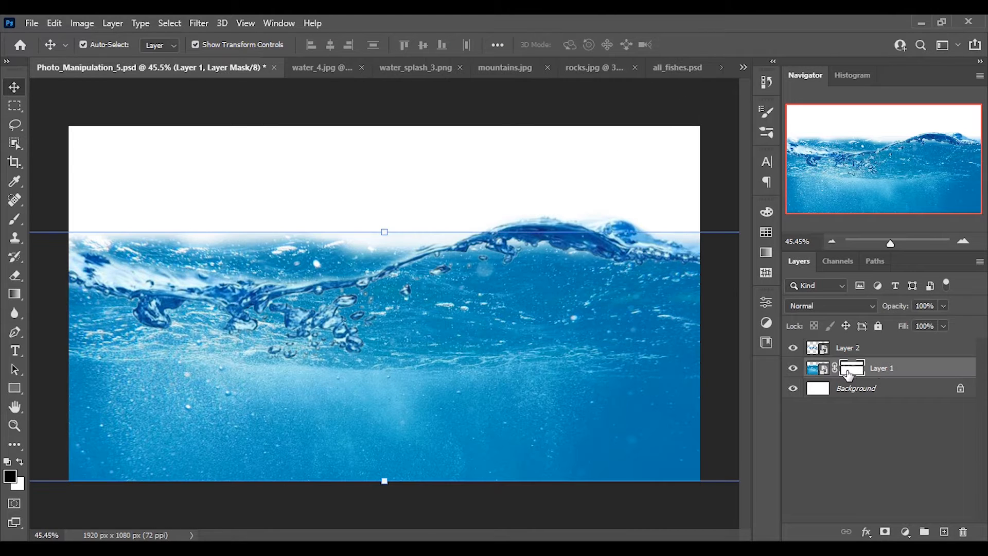
pyautogui.click(14, 219)
pyautogui.moveTo(124, 242)
pyautogui.mouseDown()
pyautogui.moveTo(183, 242)
pyautogui.moveTo(95, 226)
pyautogui.moveTo(141, 246)
pyautogui.moveTo(355, 232)
pyautogui.moveTo(211, 249)
pyautogui.moveTo(310, 229)
pyautogui.mouseUp()
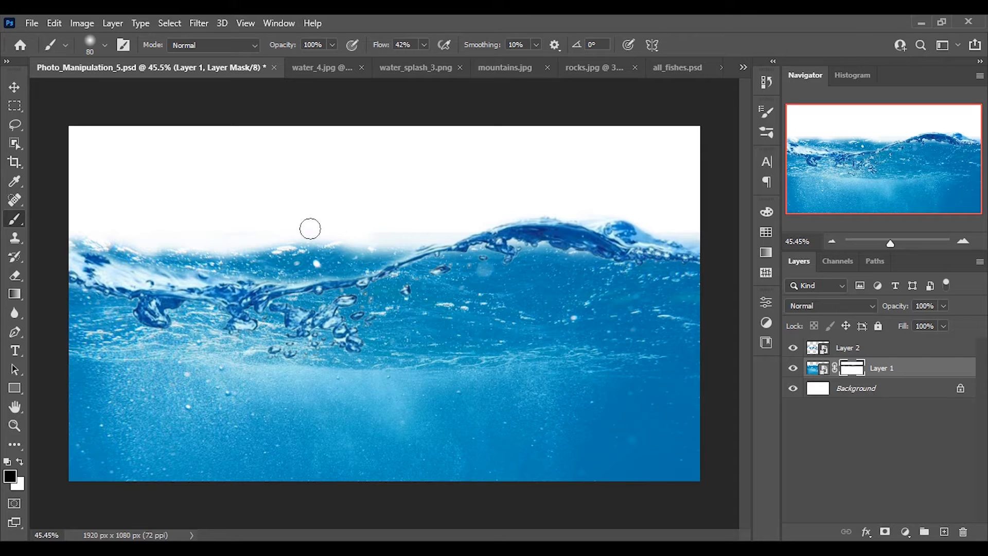
pyautogui.press('v')
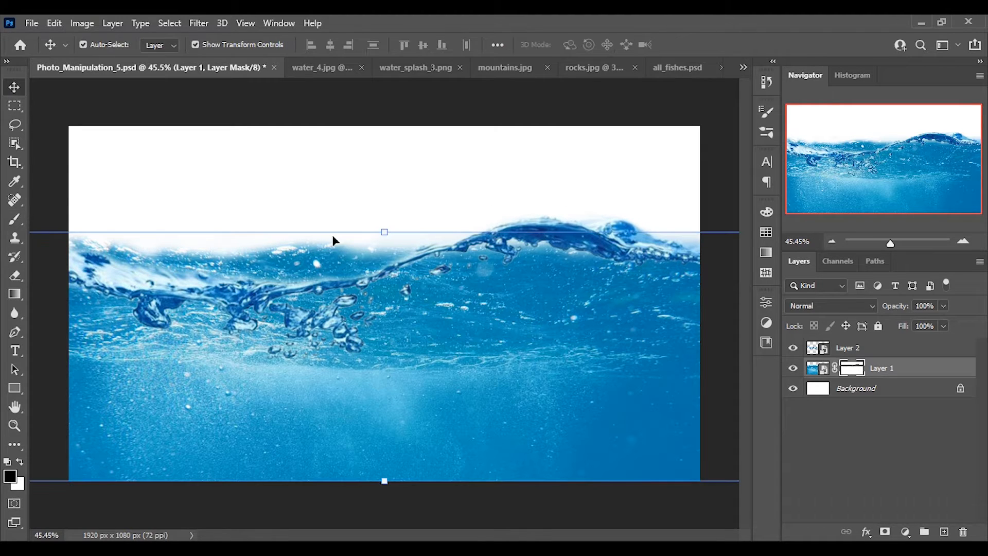
# Add a Color Balance adjustment clipped to the splash with midtones Cyan-Red -44, Magenta-Green +6 and Yellow-Blue +10.
pyautogui.click(881, 348)
pyautogui.click(901, 531)
pyautogui.click(898, 403)
pyautogui.click(642, 521)
pyautogui.moveTo(624, 356); pyautogui.dragTo(634, 414)
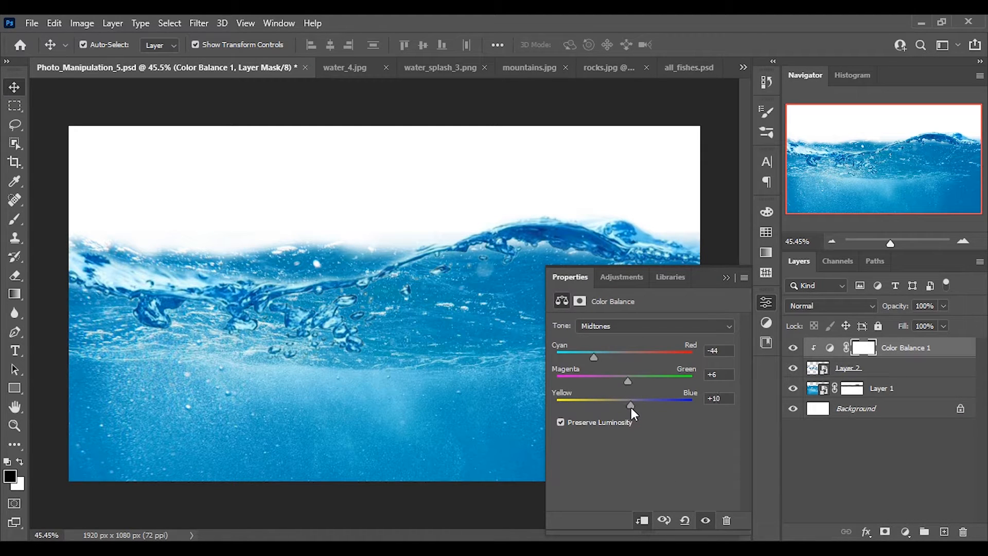
pyautogui.click(724, 279)
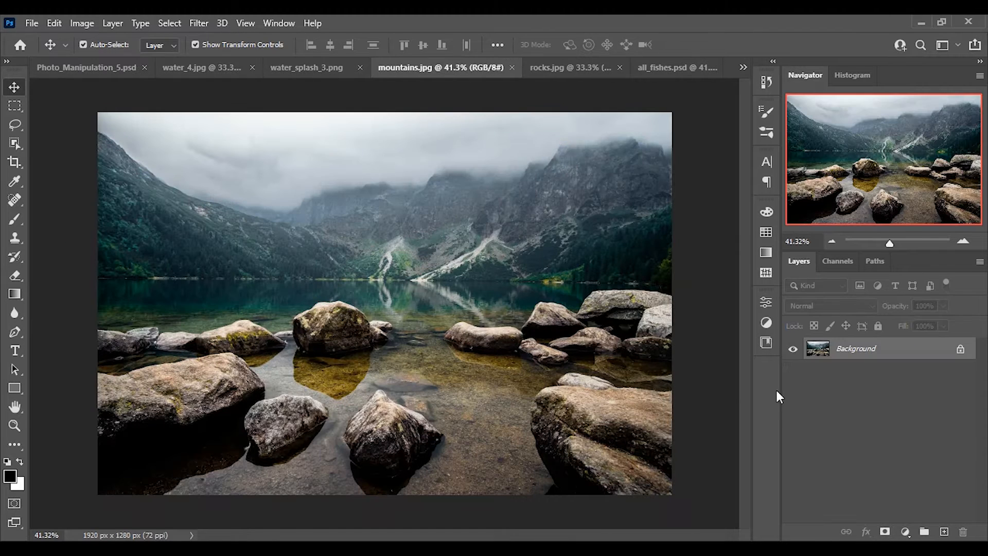
# In mountains.jpg, turn the background into a regular layer and select the pointed centre foreground rock with the Quick Selection tool.
pyautogui.doubleClick(869, 349)
pyautogui.press('Return')
pyautogui.click(15, 143)
pyautogui.rightClick(18, 147)
pyautogui.click(70, 157)
pyautogui.moveTo(395, 464)
pyautogui.mouseDown()
pyautogui.moveTo(372, 433)
pyautogui.moveTo(356, 433)
pyautogui.moveTo(380, 405)
pyautogui.mouseUp()
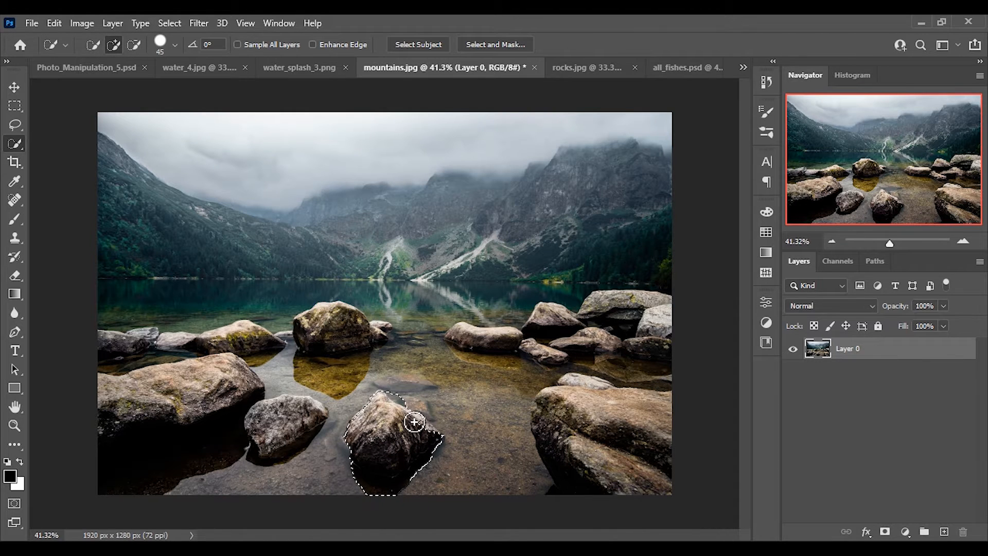
pyautogui.click(134, 45)
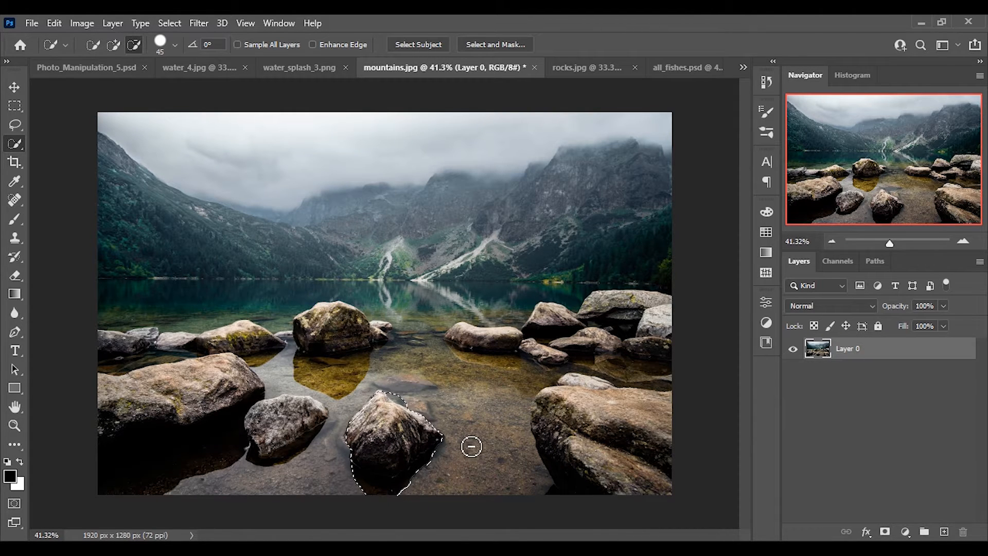
pyautogui.click(115, 45)
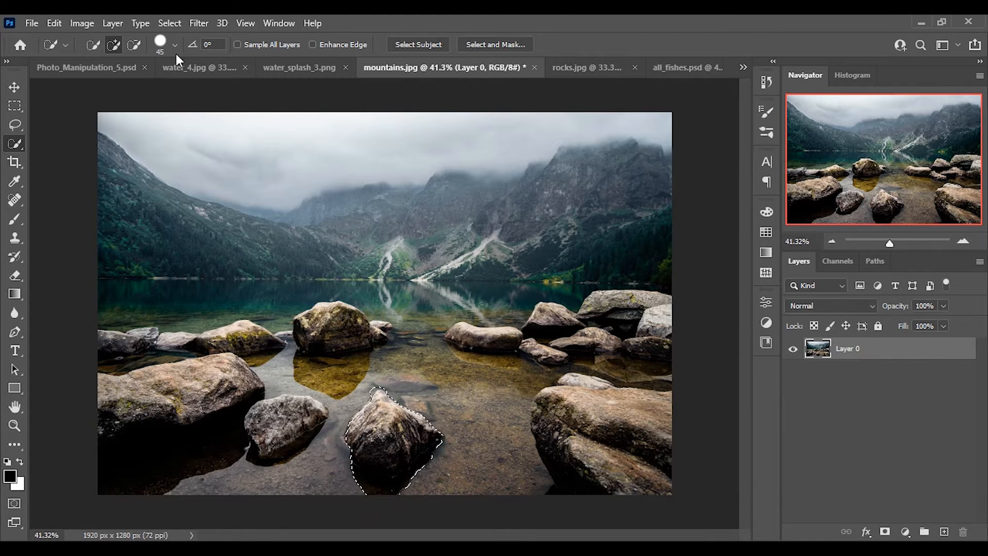
pyautogui.click(134, 45)
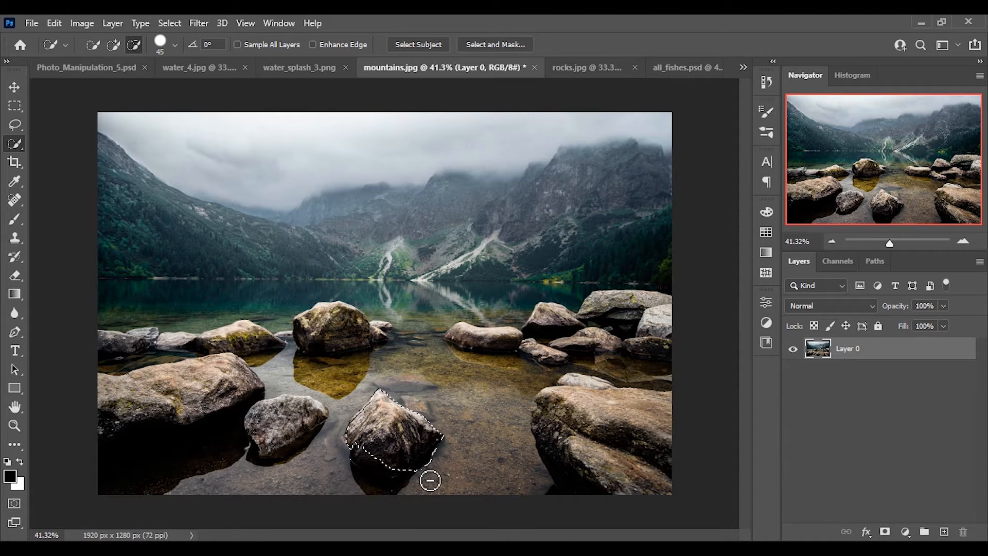
pyautogui.click(114, 45)
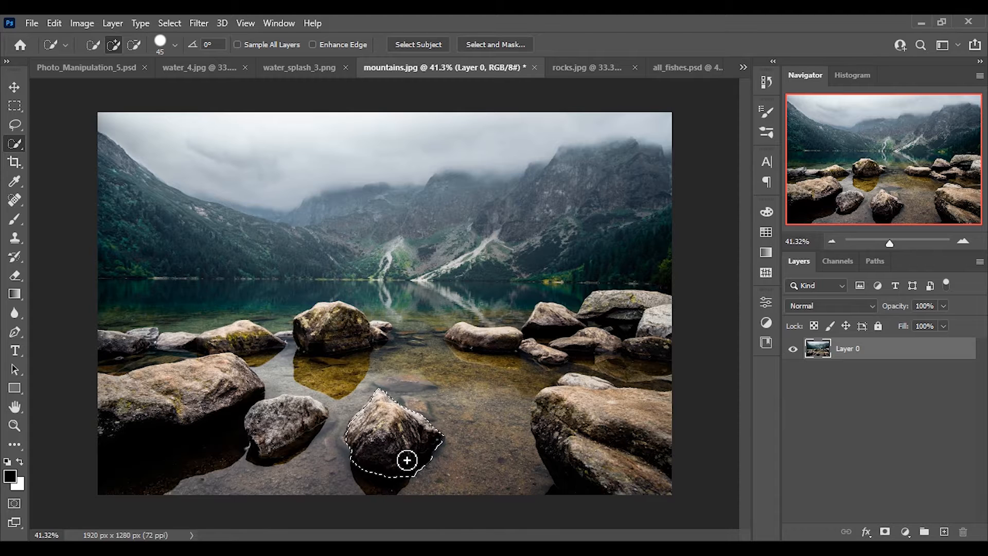
# Feather the pointed rock's selection and copy it to a new layer.
pyautogui.click(169, 23)
pyautogui.moveTo(265, 240)
pyautogui.click(340, 296)
pyautogui.click(565, 178)
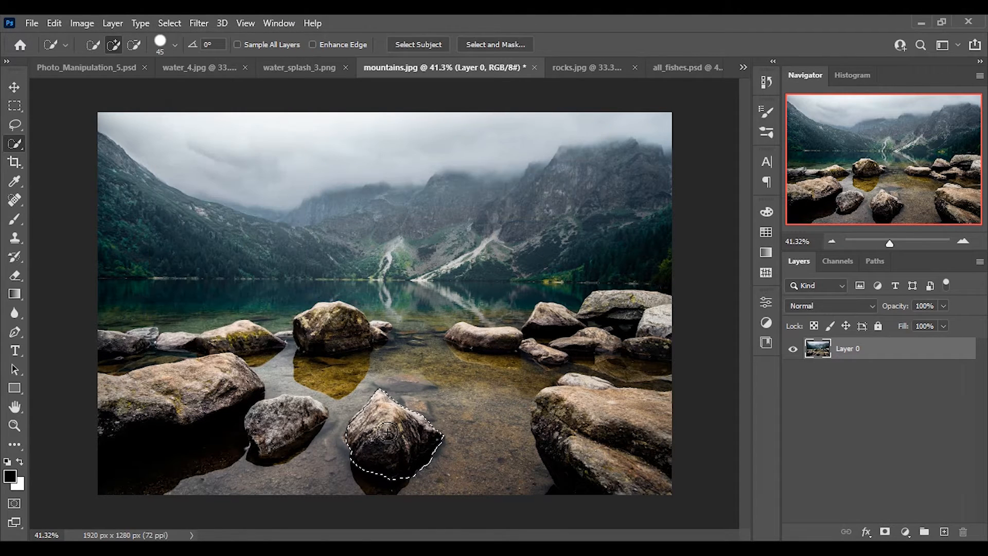
pyautogui.rightClick(386, 150)
pyautogui.click(465, 248)
pyautogui.click(793, 371)
pyautogui.click(793, 371)
# Convert the pointed rock's layer to a smart object and hide it, making Layer 0 active again.
pyautogui.rightClick(853, 355)
pyautogui.click(718, 214)
pyautogui.click(793, 348)
pyautogui.click(836, 378)
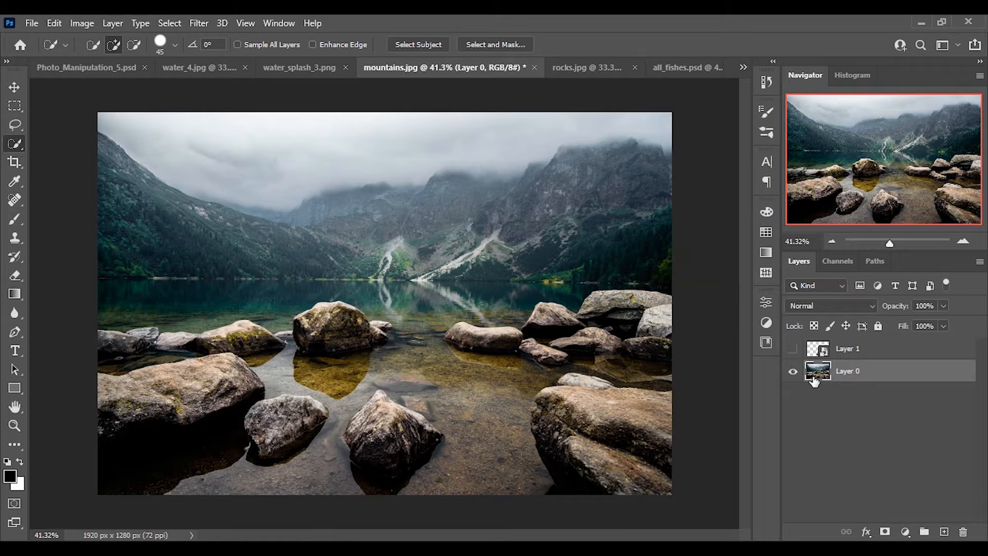
# Select the small grey rock just left of the pointed rock, trimming the selection to the rock's outline.
pyautogui.moveTo(302, 417)
pyautogui.mouseDown()
pyautogui.moveTo(275, 428)
pyautogui.moveTo(316, 410)
pyautogui.moveTo(300, 429)
pyautogui.mouseUp()
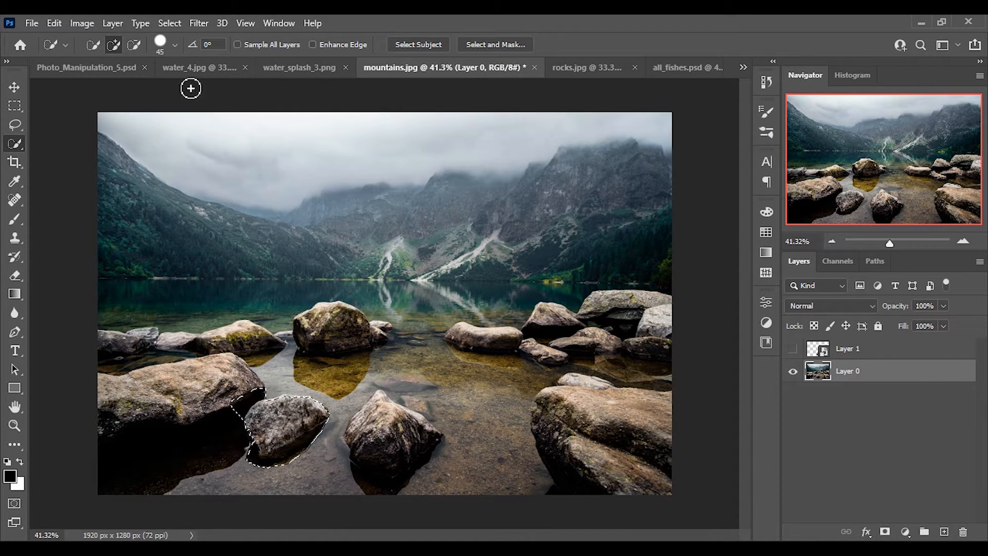
pyautogui.press('alt')
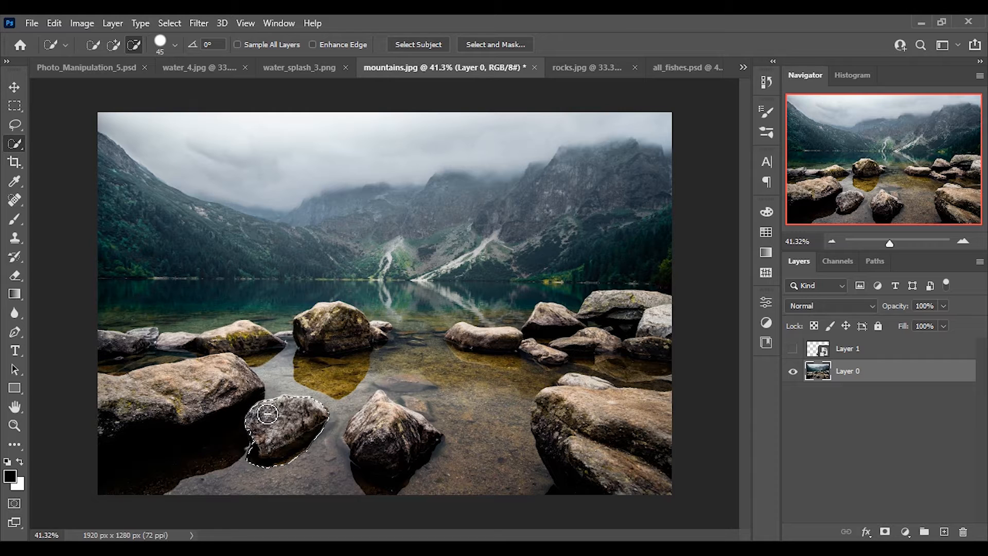
pyautogui.click(114, 44)
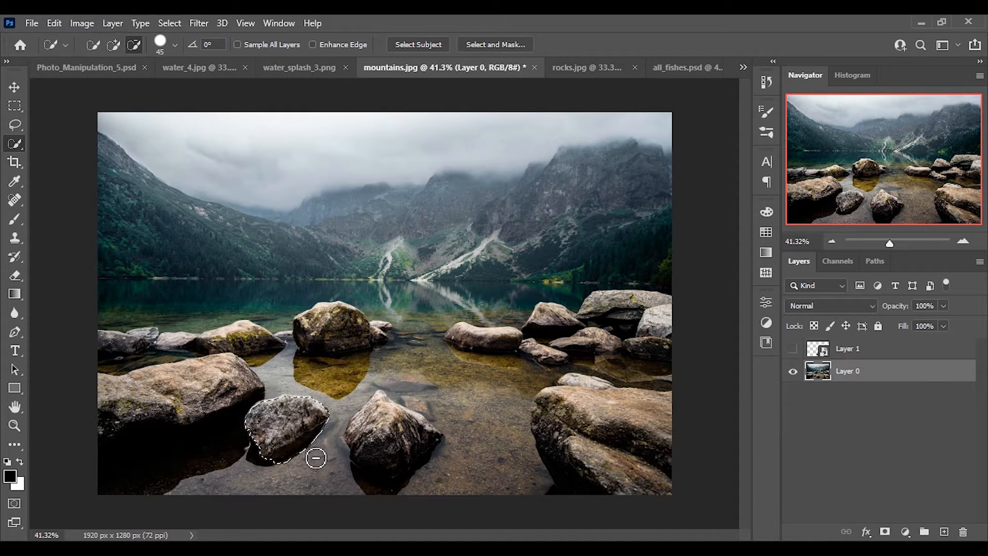
pyautogui.click(114, 45)
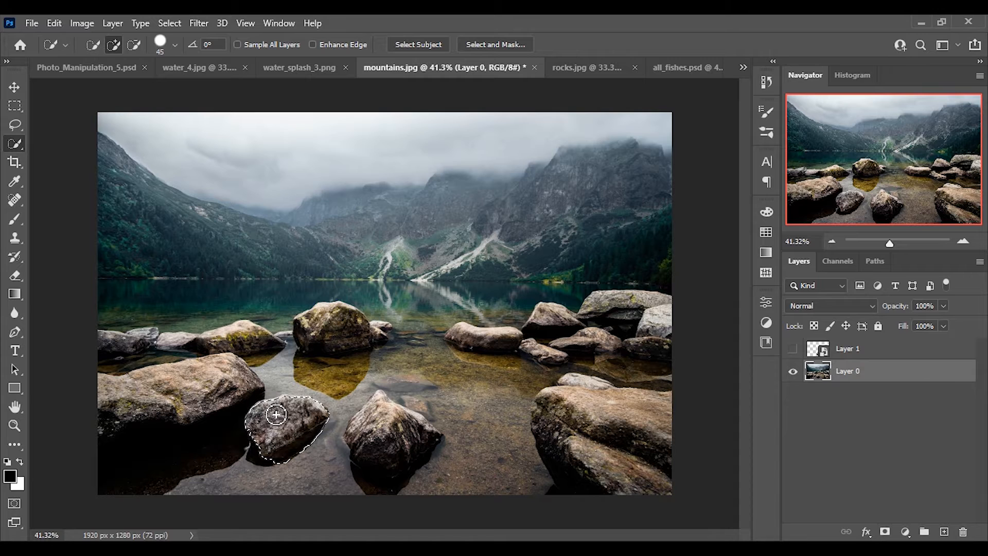
# Feather the small grey rock's selection and copy it to a new layer.
pyautogui.click(169, 23)
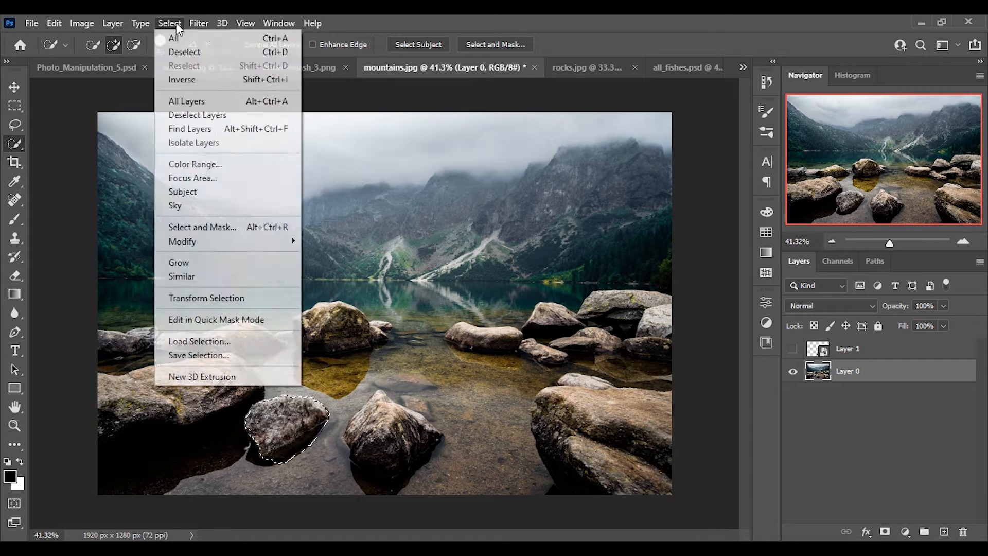
pyautogui.moveTo(216, 238)
pyautogui.click(355, 295)
pyautogui.click(565, 178)
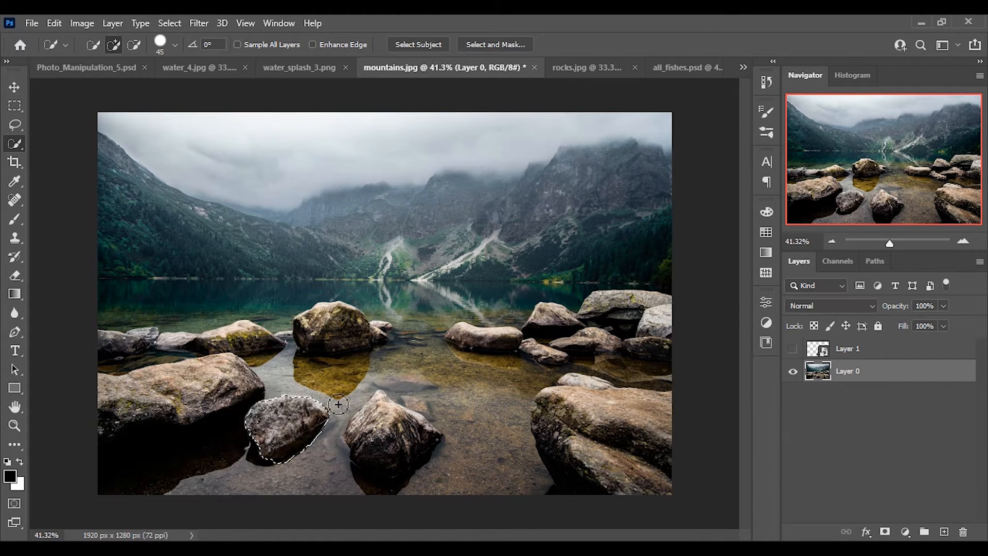
pyautogui.rightClick(298, 136)
pyautogui.click(319, 235)
# Convert the small grey rock's layer to a smart object and hide it, making Layer 0 active again.
pyautogui.rightClick(857, 373)
pyautogui.click(773, 219)
pyautogui.keyDown('alt'); pyautogui.click(793, 371); pyautogui.keyUp('alt')
pyautogui.keyDown('alt'); pyautogui.click(792, 372); pyautogui.keyUp('alt')
pyautogui.click(793, 371)
pyautogui.click(847, 394)
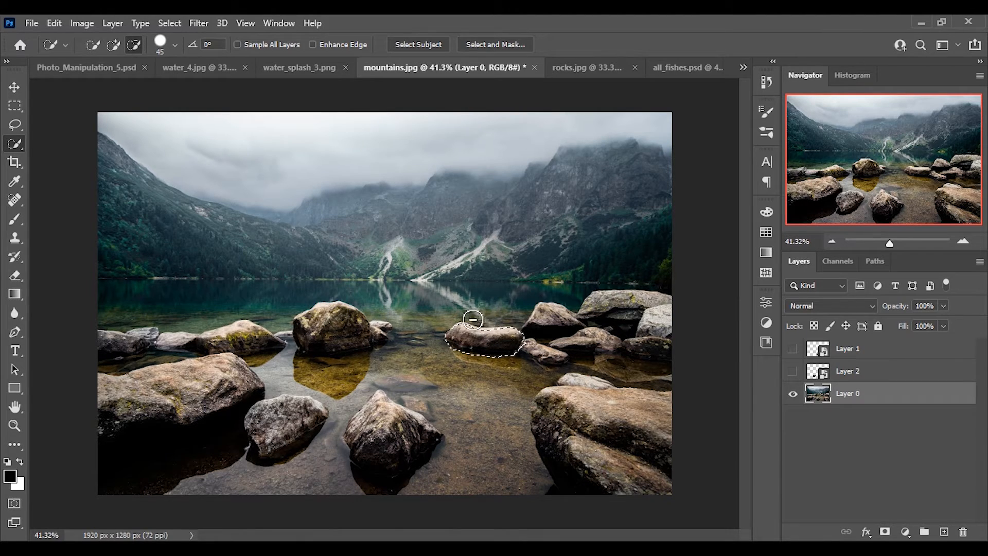
# Refine the Quick Selection around the long flat rock in the middle of the lake to follow its outline.
pyautogui.scroll(4, 517, 311)
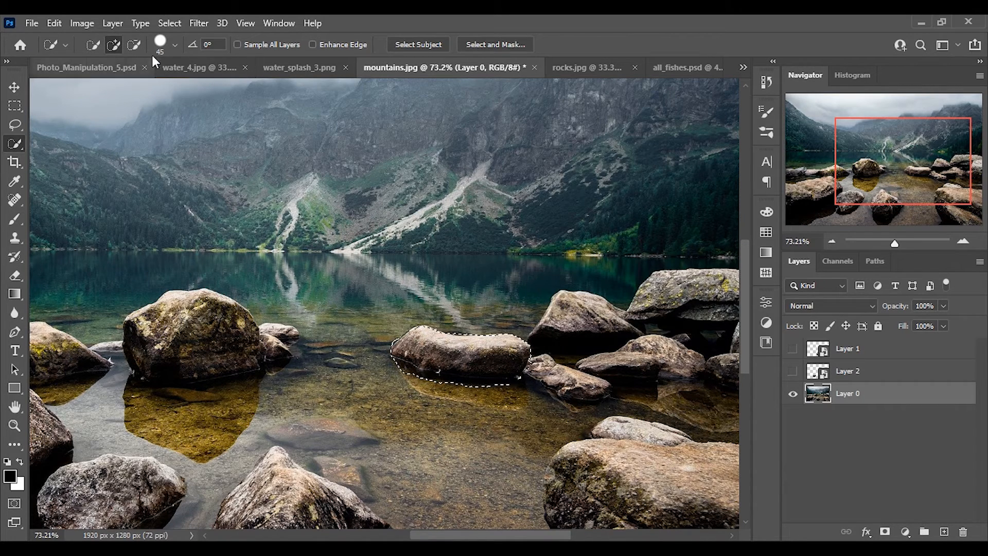
pyautogui.press('alt')
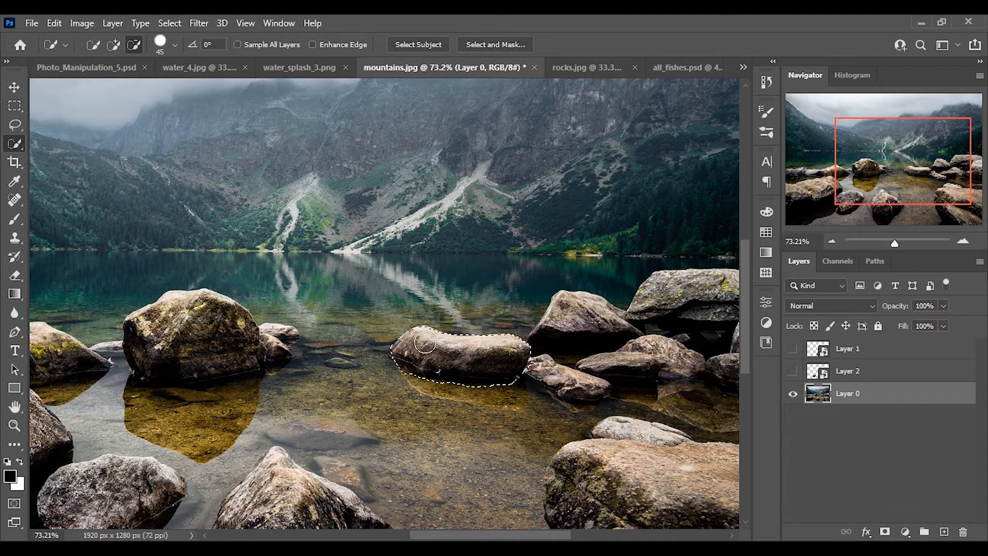
pyautogui.click(122, 46)
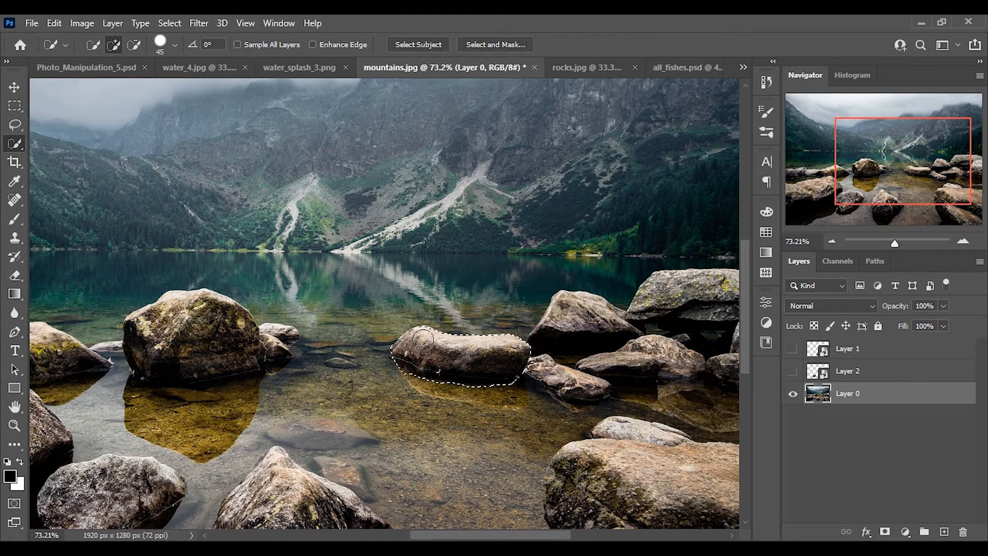
# Feather the long flat rock's selection and copy it to a new layer, hiding Layer 0 to check the cutout.
pyautogui.click(169, 23)
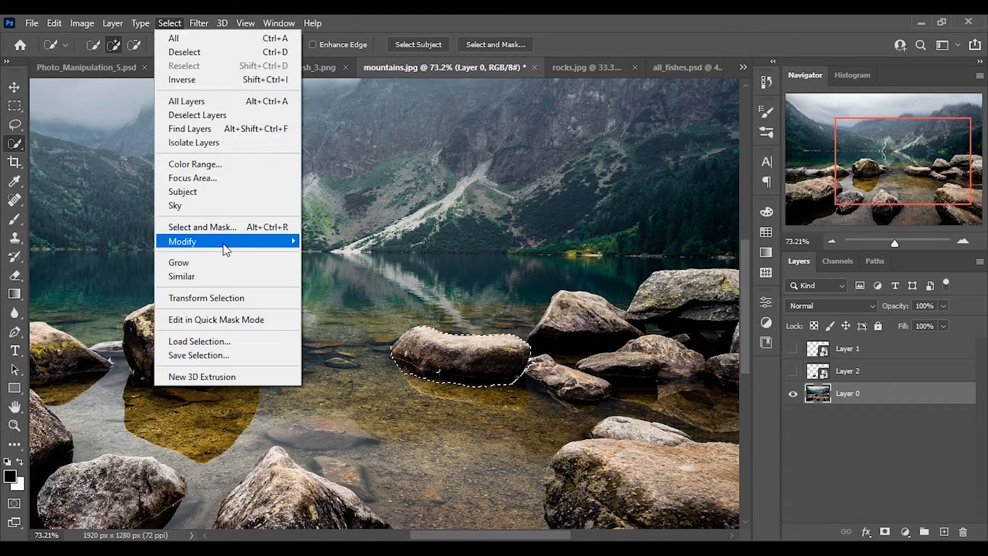
pyautogui.moveTo(291, 240)
pyautogui.click(393, 296)
pyautogui.press('Return')
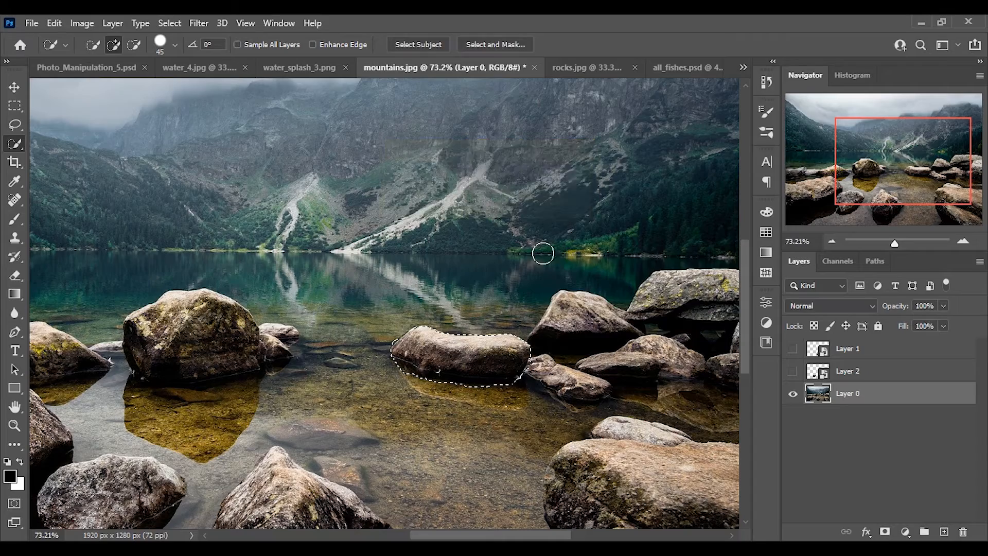
pyautogui.rightClick(442, 353)
pyautogui.click(515, 172)
pyautogui.click(795, 415)
pyautogui.click(795, 415)
pyautogui.click(795, 415)
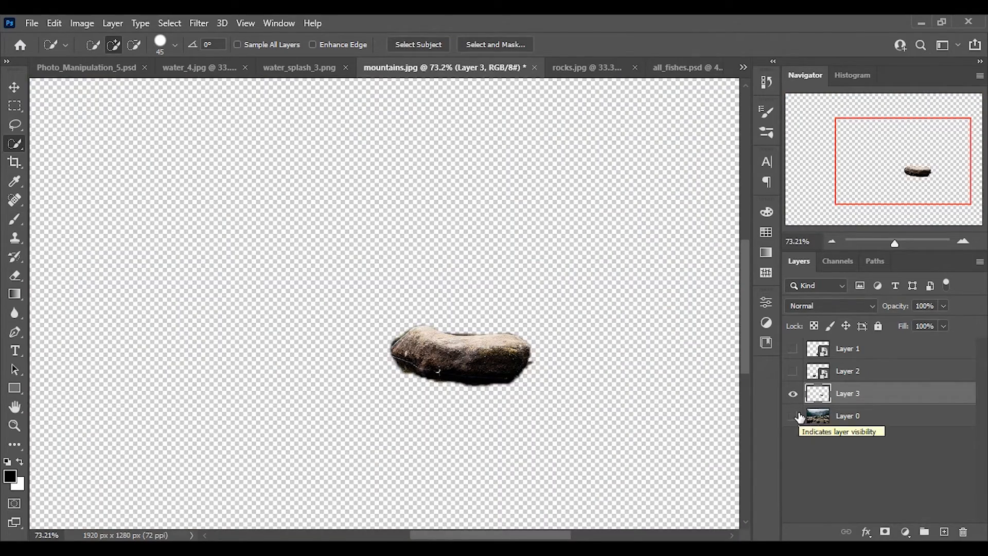
# Convert the long flat rock's layer to a smart object and hide it, with Layer 0 shown and active again.
pyautogui.click(795, 415)
pyautogui.rightClick(864, 398)
pyautogui.click(826, 214)
pyautogui.click(792, 393)
pyautogui.click(851, 417)
# Copy the small pale rock behind the large foreground boulder to a new layer using a feathered Quick Selection.
pyautogui.moveTo(620, 428)
pyautogui.mouseDown()
pyautogui.moveTo(687, 442)
pyautogui.moveTo(633, 449)
pyautogui.moveTo(605, 430)
pyautogui.mouseUp()
pyautogui.press('alt')
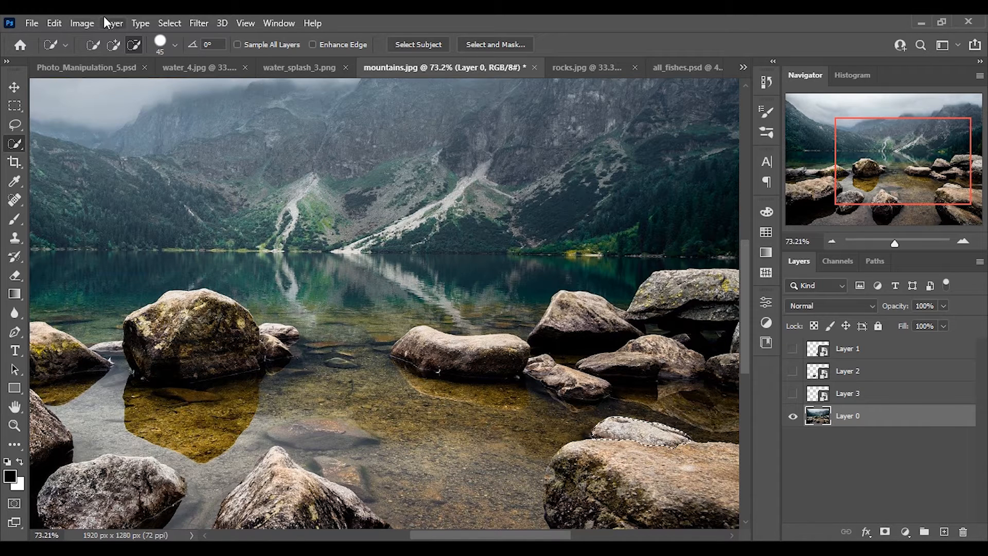
pyautogui.click(166, 24)
pyautogui.moveTo(246, 241)
pyautogui.click(363, 296)
pyautogui.click(565, 178)
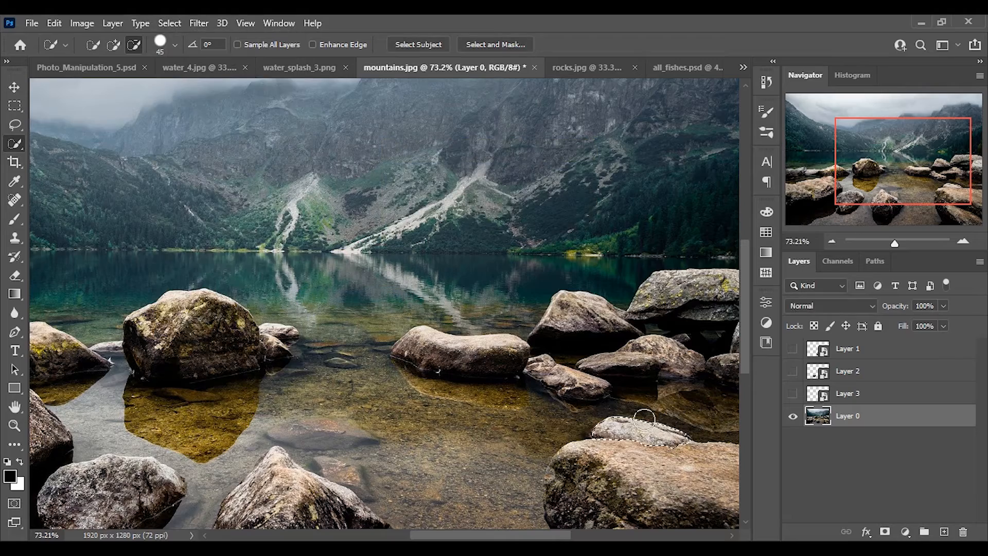
pyautogui.rightClick(647, 441)
pyautogui.click(694, 258)
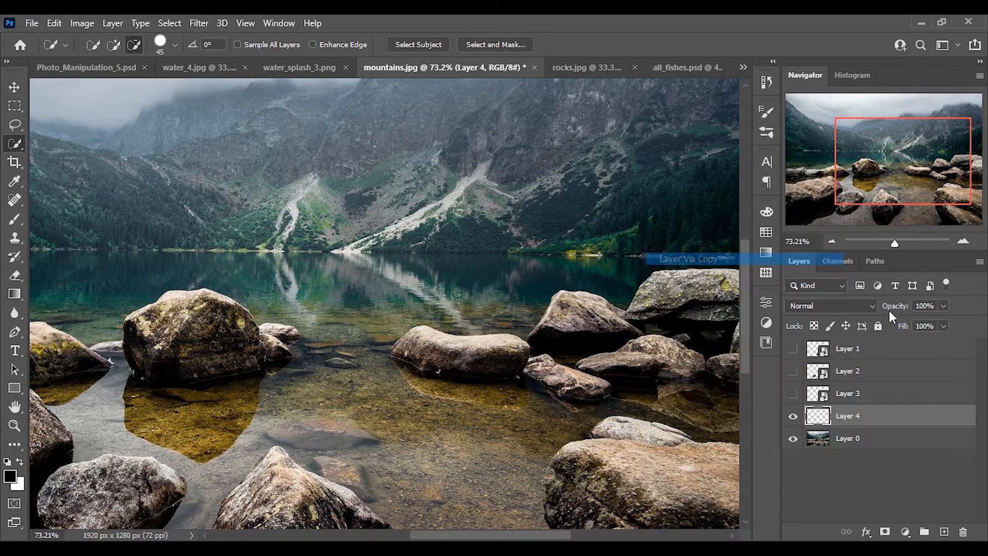
# Check the pale rock's cutout by toggling Layer 0, and convert its layer to a smart object.
pyautogui.click(793, 439)
pyautogui.click(793, 438)
pyautogui.rightClick(863, 416)
pyautogui.click(741, 215)
pyautogui.click(793, 438)
pyautogui.click(793, 439)
# Show the hidden rock layers 1, 2 and 3 in mountains.jpg with the Move tool active and the whole image fitted in view.
pyautogui.click(15, 85)
pyautogui.hotkey('ctrl', '0')
pyautogui.click(866, 348)
pyautogui.click(793, 394)
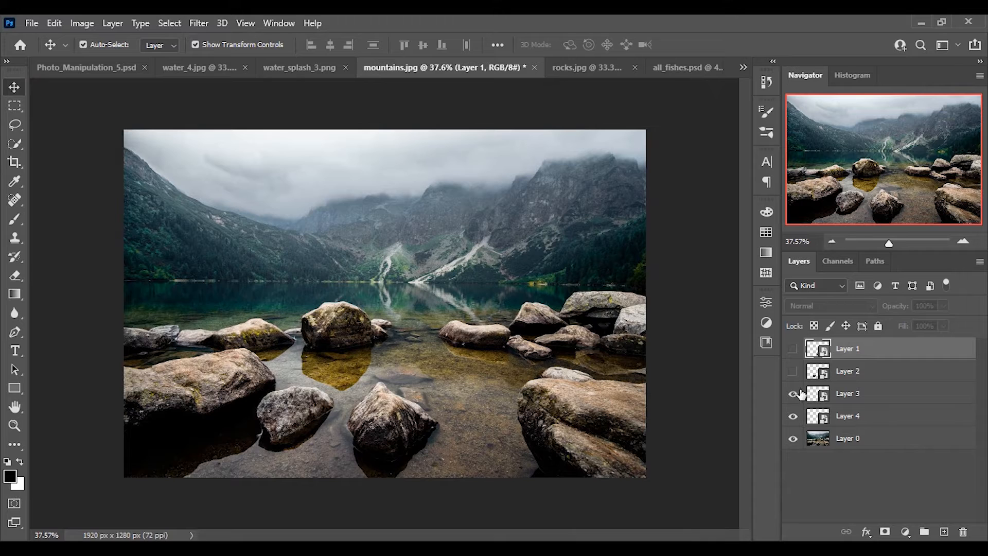
pyautogui.click(793, 371)
pyautogui.click(793, 348)
# Bring the pointed rock from mountains.jpg into Photo_Manipulation_5.psd, scaled down at the left end of the wave.
pyautogui.moveTo(392, 417); pyautogui.dragTo(239, 366)
pyautogui.moveTo(294, 314); pyautogui.dragTo(243, 361)
pyautogui.moveTo(205, 394); pyautogui.dragTo(203, 312)
pyautogui.click(693, 45)
# Set the pointed rock's blend mode to Multiply and adjust its placement in the splash.
pyautogui.click(854, 306)
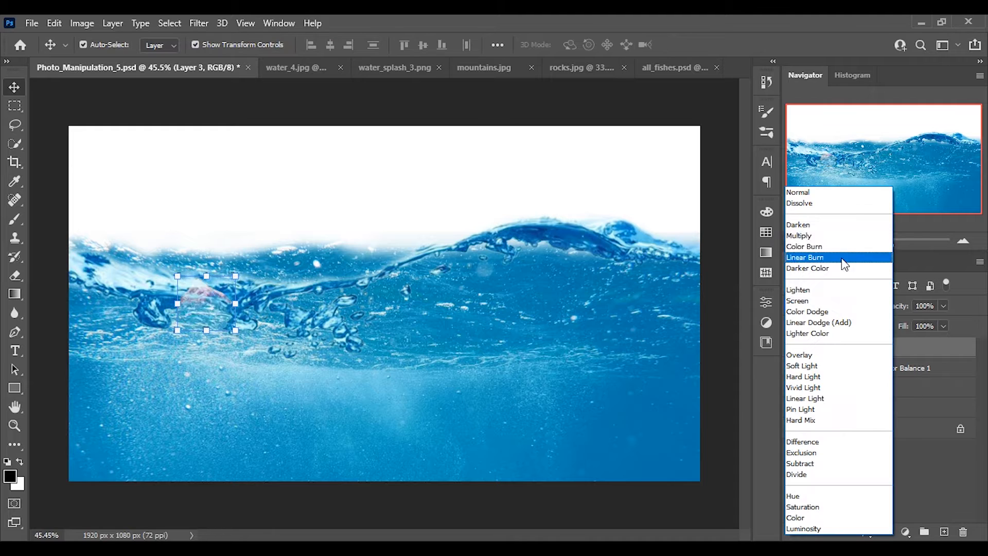
pyautogui.click(842, 236)
pyautogui.moveTo(216, 302)
pyautogui.mouseDown()
pyautogui.moveTo(204, 307)
pyautogui.moveTo(221, 292)
pyautogui.mouseUp()
pyautogui.click(693, 45)
# Add the small grey rock from mountains.jpg to the underwater area, scaled to 48.74% with Multiply blending.
pyautogui.click(515, 68)
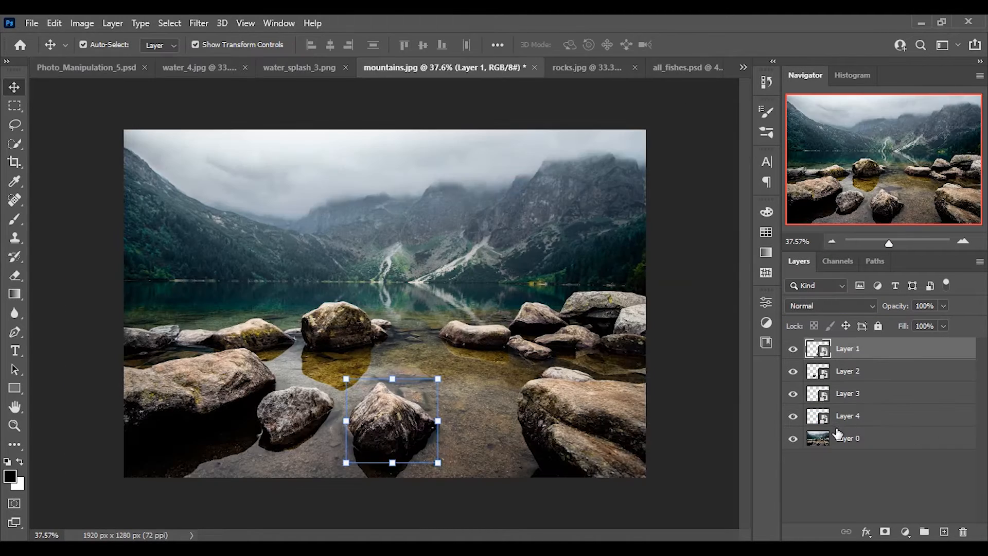
pyautogui.click(869, 373)
pyautogui.moveTo(291, 411); pyautogui.dragTo(328, 403)
pyautogui.moveTo(375, 364); pyautogui.dragTo(325, 403)
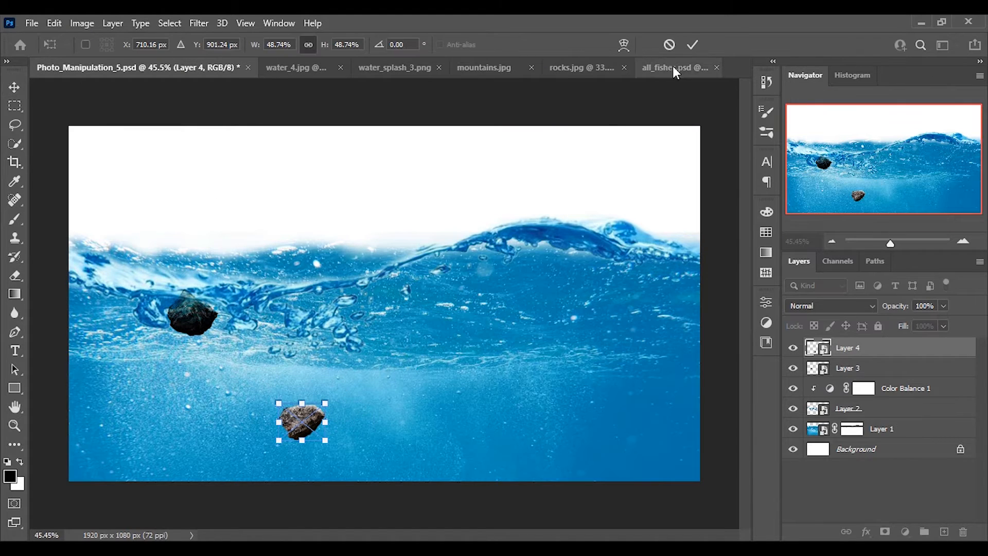
pyautogui.click(693, 45)
pyautogui.click(816, 307)
pyautogui.click(823, 233)
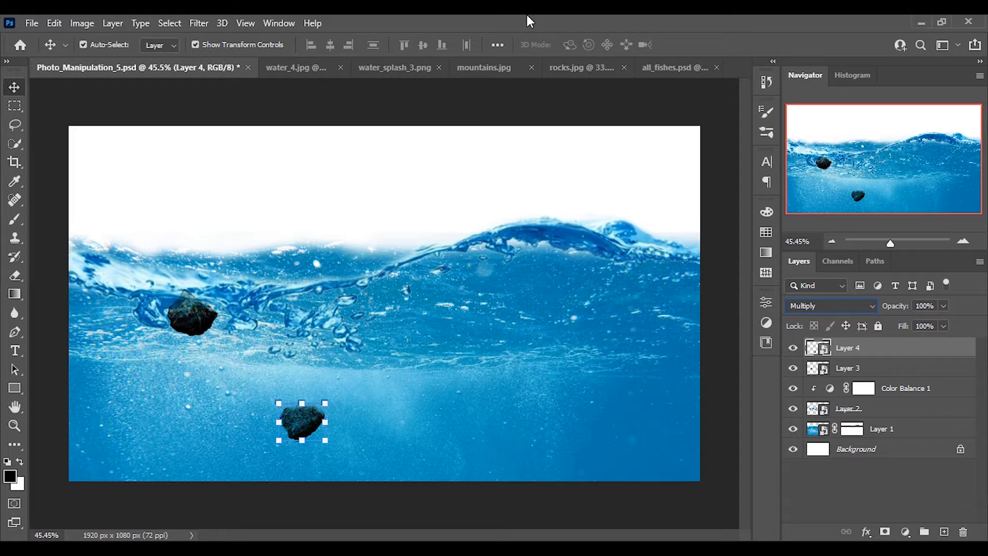
# Place the long flat rock from mountains.jpg on the wave crest in the composite, keeping its blend mode Normal.
pyautogui.click(516, 69)
pyautogui.click(855, 399)
pyautogui.moveTo(476, 336); pyautogui.dragTo(538, 240)
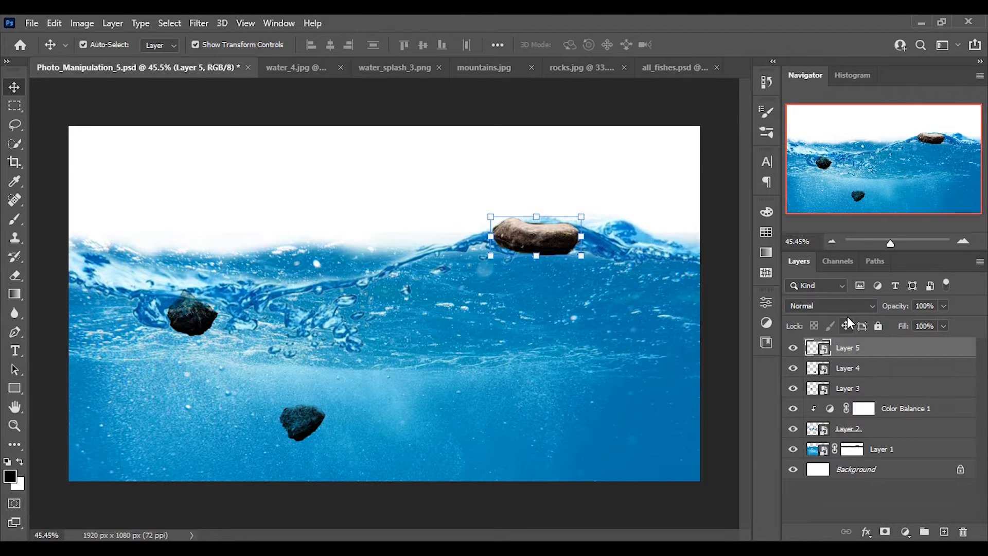
pyautogui.click(832, 306)
pyautogui.click(813, 198)
pyautogui.moveTo(556, 242); pyautogui.dragTo(568, 242)
pyautogui.moveTo(561, 232); pyautogui.dragTo(561, 234)
# Add layer masks to the flat rock's Layer 5 and the splash's Layer 2, and brush out stray edges around the rock.
pyautogui.click(885, 531)
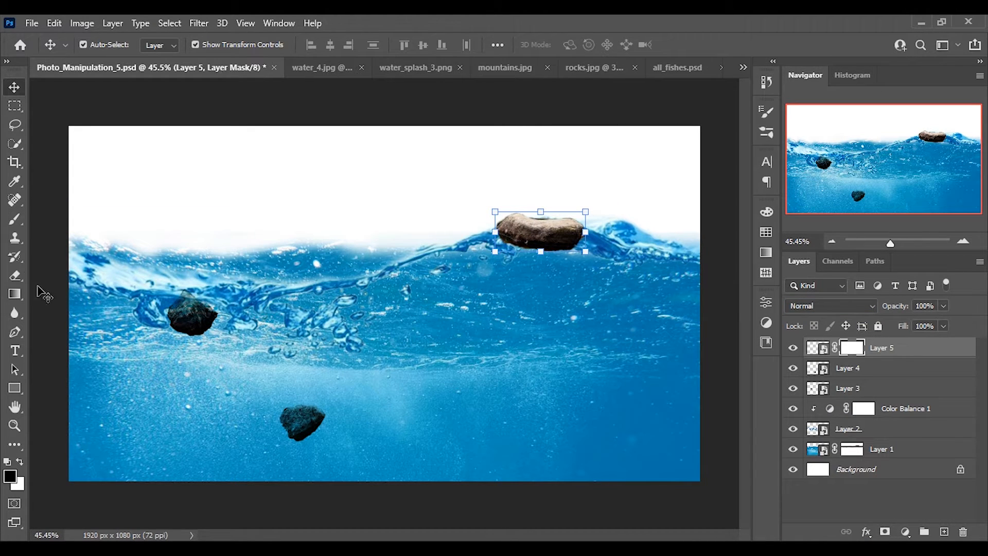
pyautogui.click(14, 219)
pyautogui.scroll(4, 585, 190)
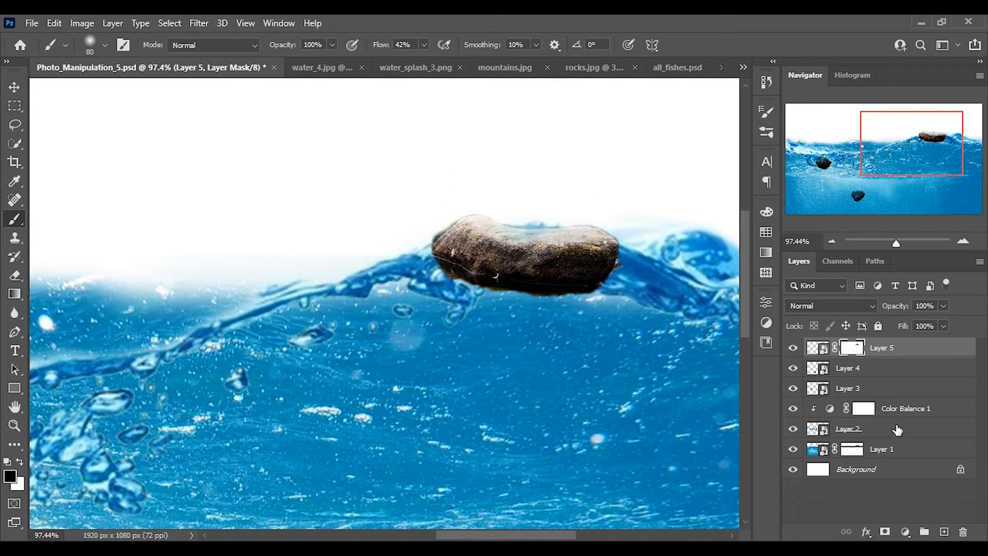
pyautogui.click(841, 435)
pyautogui.click(885, 531)
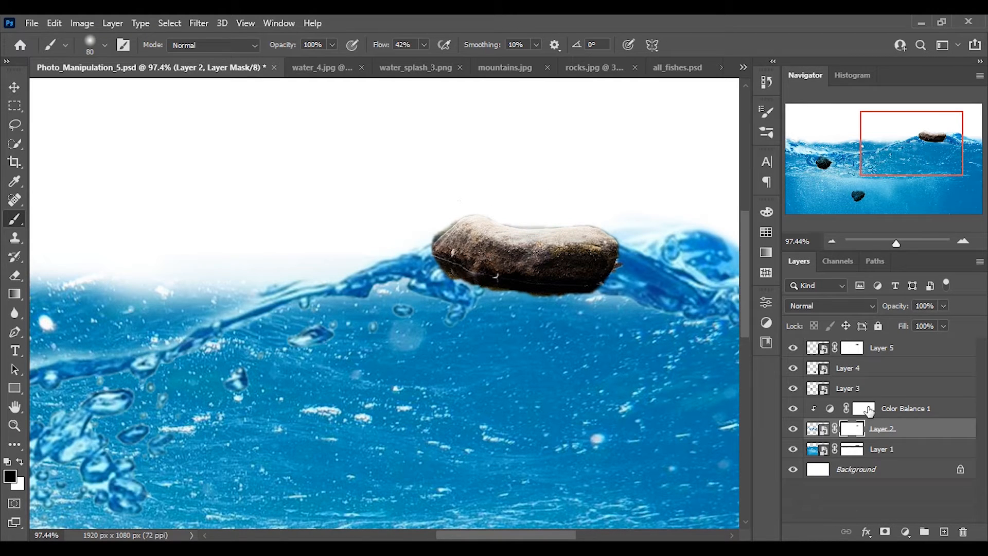
# Paint black on Layer 5's mask with a soft 50 px brush along the flat rock's lower edge to blend it into the wave.
pyautogui.click(856, 350)
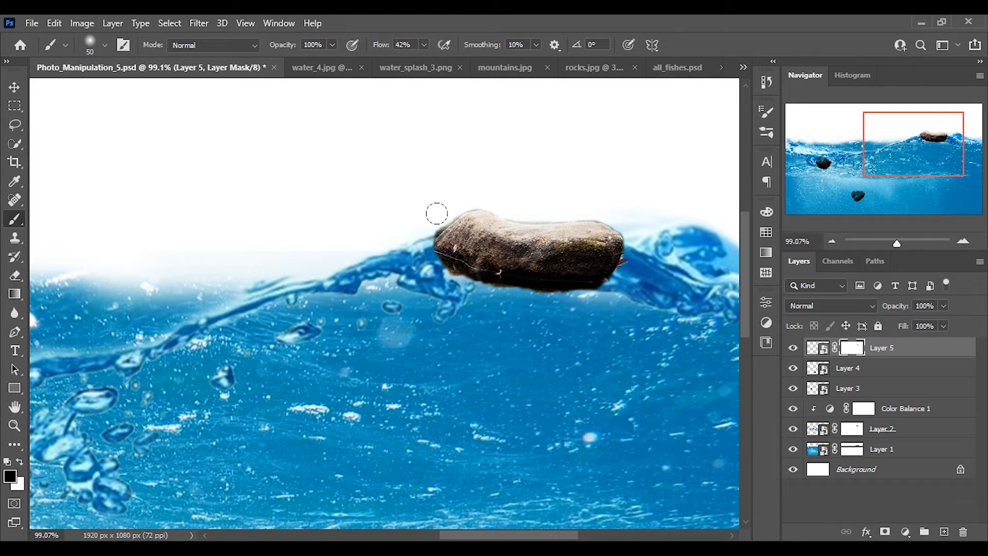
pyautogui.moveTo(445, 276); pyautogui.dragTo(606, 283)
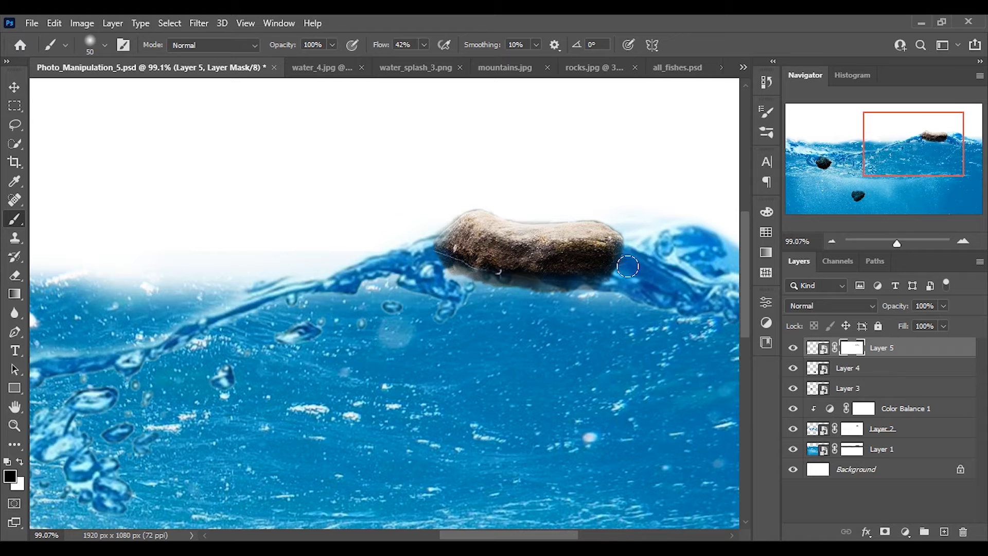
pyautogui.hotkey('ctrl', '0')
pyautogui.press('v')
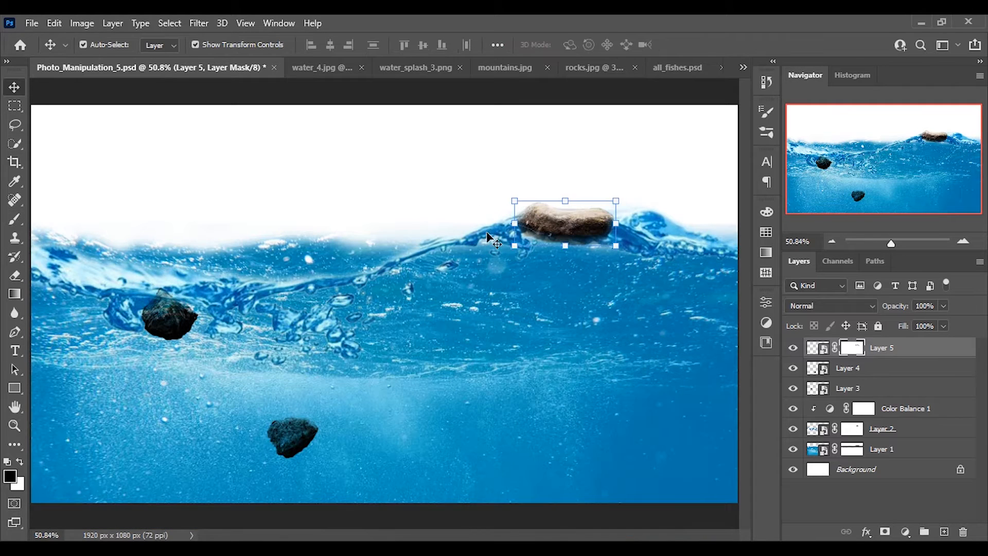
pyautogui.press('b')
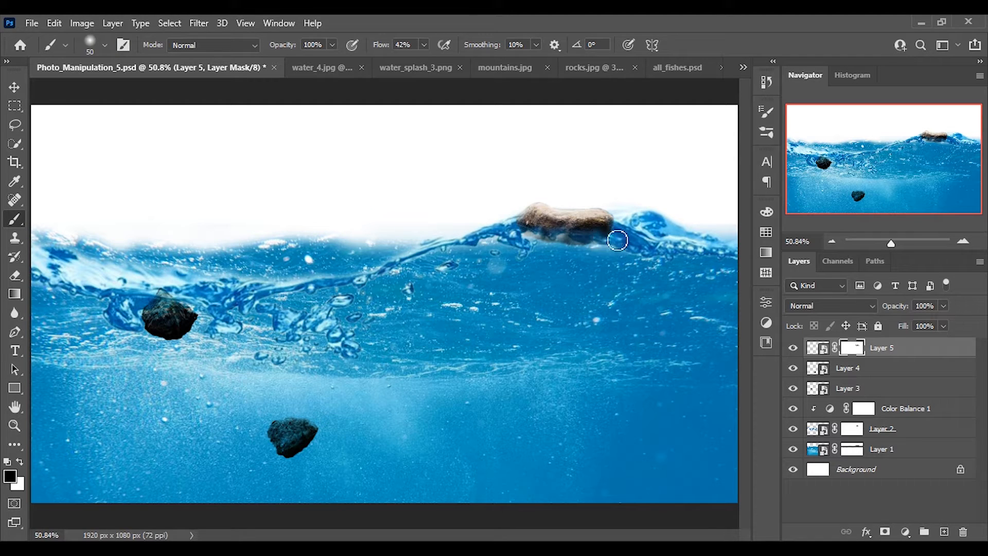
pyautogui.click(14, 87)
pyautogui.click(533, 127)
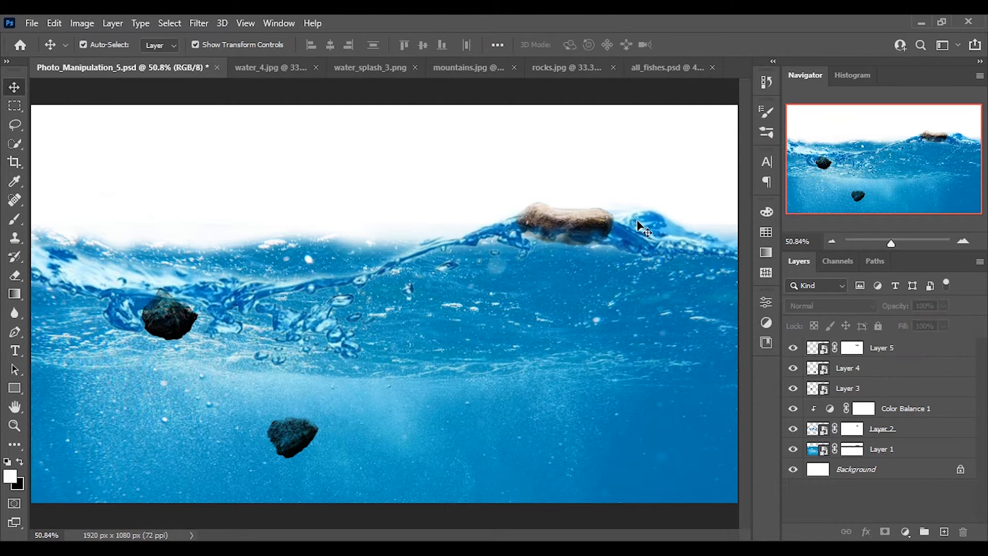
# Duplicate the flat rock twice and arrange the copies as a stack at the right end of the wave crest.
pyautogui.click(568, 227)
pyautogui.moveTo(571, 225); pyautogui.dragTo(605, 192)
pyautogui.click(638, 285)
pyautogui.moveTo(692, 188); pyautogui.dragTo(691, 198)
pyautogui.moveTo(597, 193); pyautogui.dragTo(713, 264)
pyautogui.click(701, 200)
pyautogui.moveTo(701, 199); pyautogui.dragTo(660, 201)
pyautogui.moveTo(720, 251); pyautogui.dragTo(725, 229)
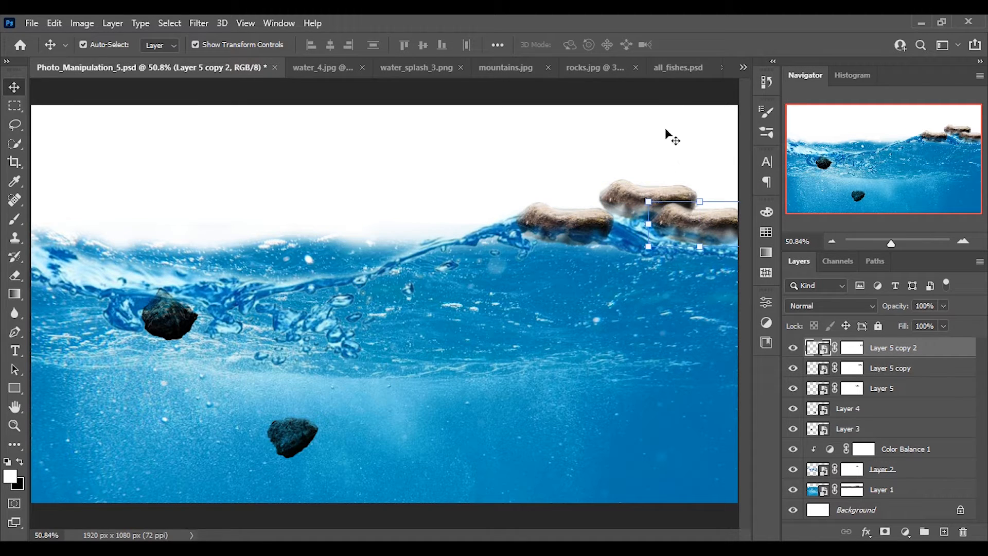
# Paint white on the masks of the two flat rock copies to restore their faded lower edges.
pyautogui.click(852, 347)
pyautogui.press('d')
pyautogui.press('b')
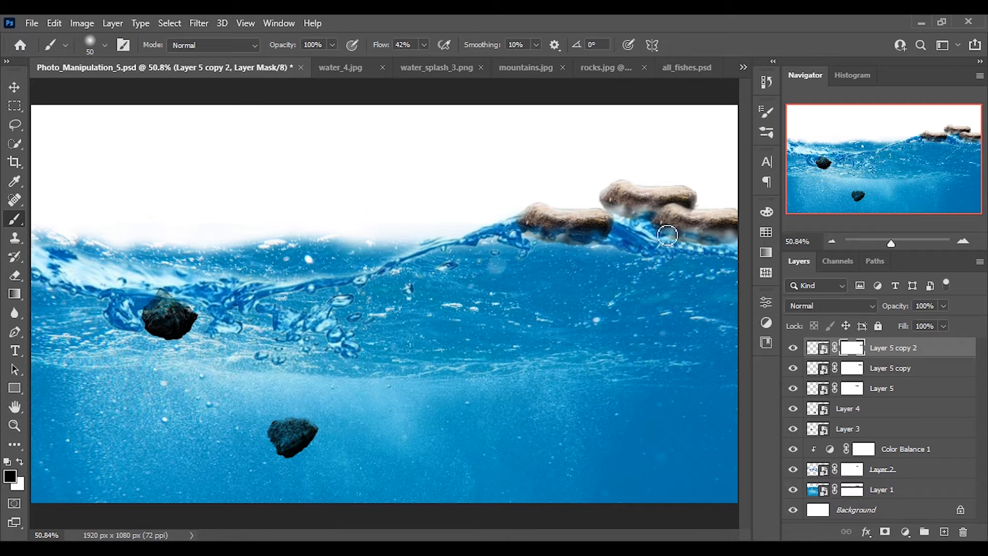
pyautogui.press('x')
pyautogui.moveTo(707, 236)
pyautogui.mouseDown()
pyautogui.moveTo(741, 247)
pyautogui.moveTo(638, 214)
pyautogui.moveTo(669, 216)
pyautogui.moveTo(639, 205)
pyautogui.moveTo(647, 162)
pyautogui.mouseUp()
pyautogui.click(852, 368)
# Scale the upper rock copy, Layer 5 copy, to 128.74%.
pyautogui.click(15, 87)
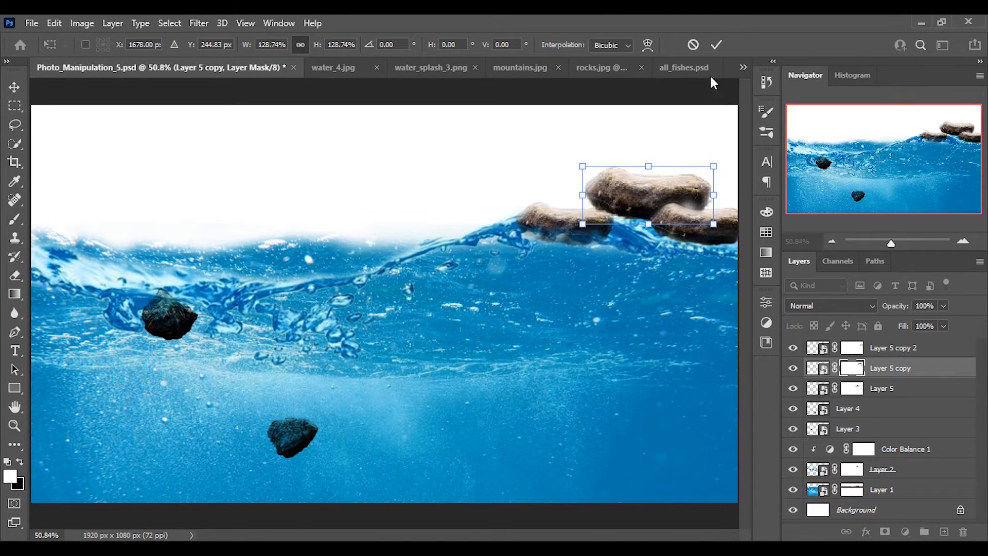
pyautogui.click(714, 45)
pyautogui.click(649, 94)
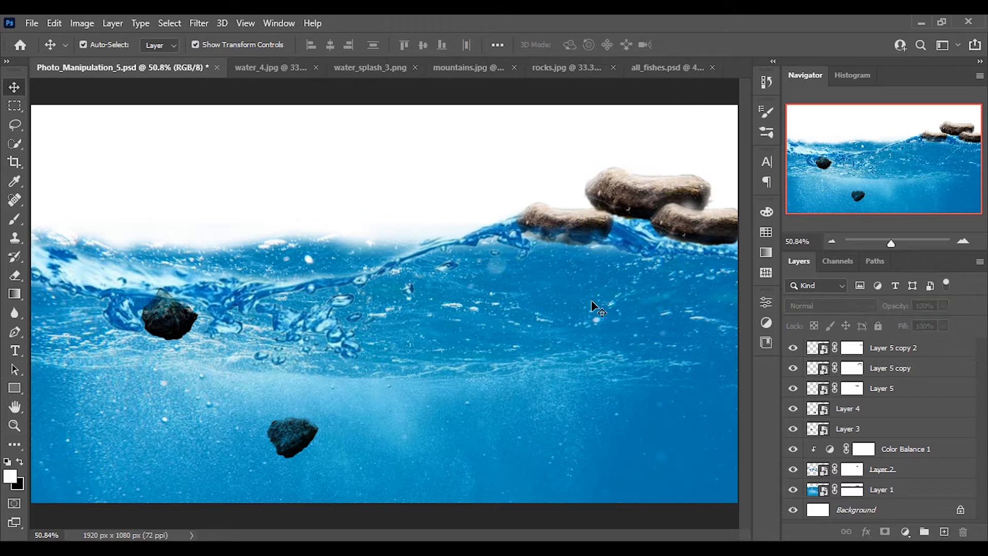
# Enlarge the upper rock copy again by 127.65% so that it extends past the canvas's right edge.
pyautogui.click(657, 206)
pyautogui.hotkey('ctrl', 't')
pyautogui.moveTo(726, 191); pyautogui.dragTo(749, 192)
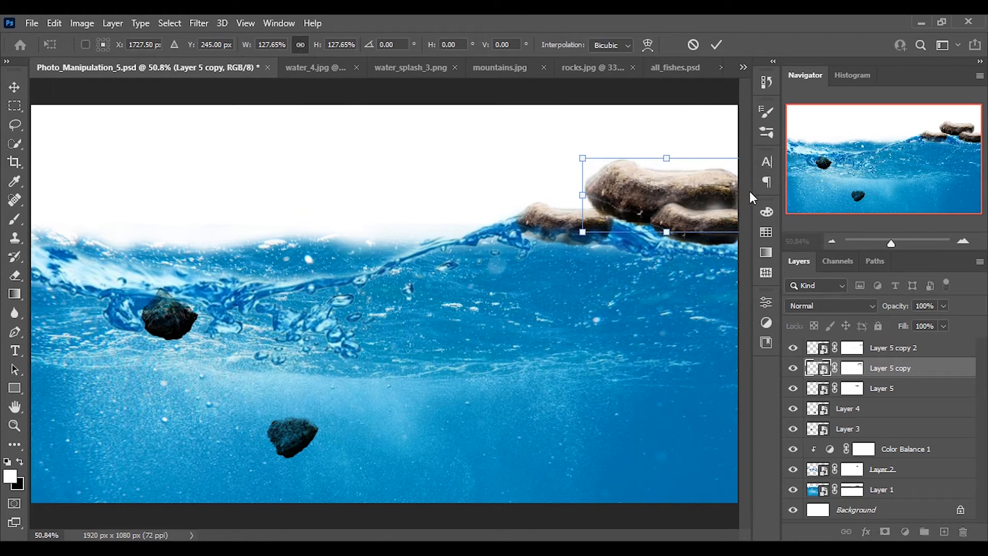
pyautogui.scroll(-1, 451, 363)
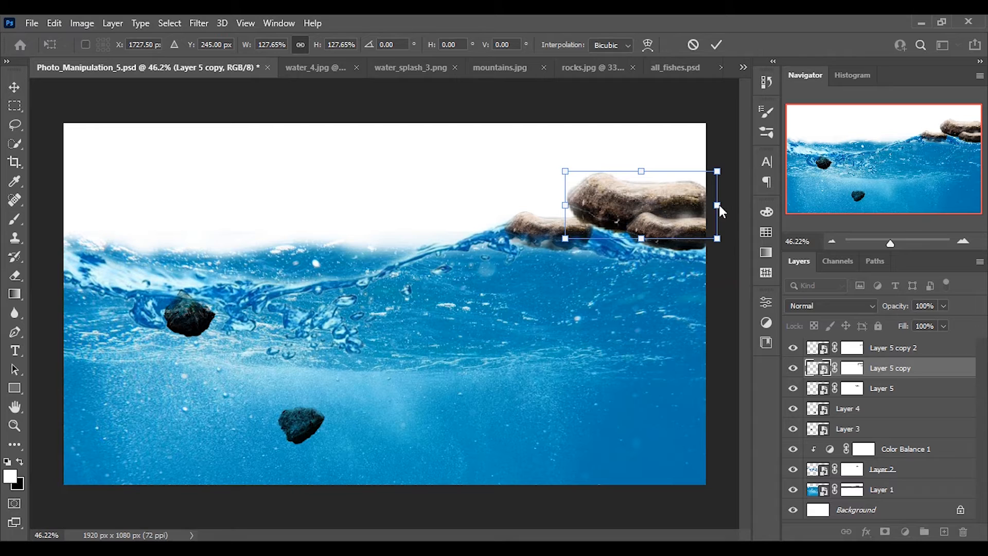
pyautogui.click(716, 45)
pyautogui.click(707, 105)
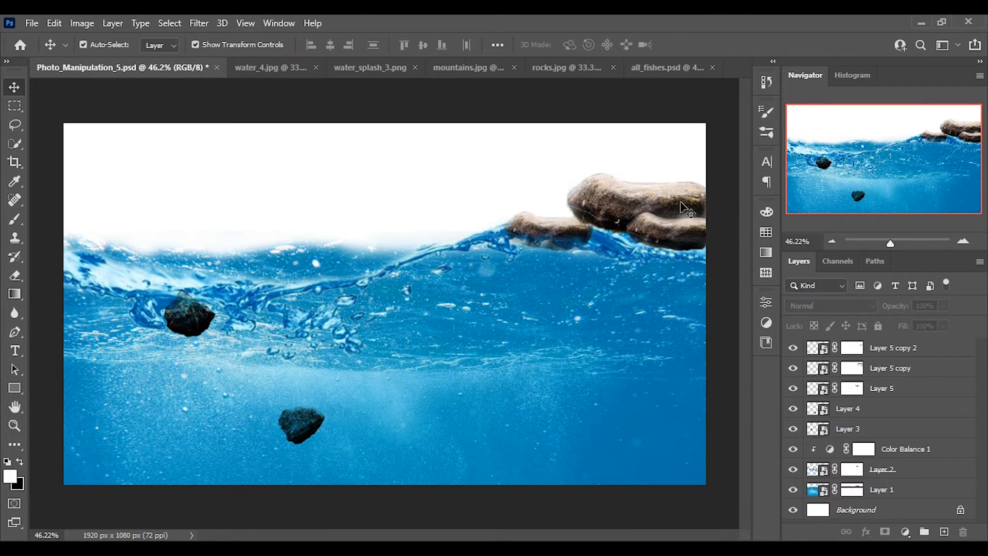
# Move Layer 5 above its two copies in the layer order and nudge its rock slightly upward.
pyautogui.click(587, 231)
pyautogui.moveTo(904, 399); pyautogui.dragTo(897, 344)
pyautogui.moveTo(586, 236); pyautogui.dragTo(586, 231)
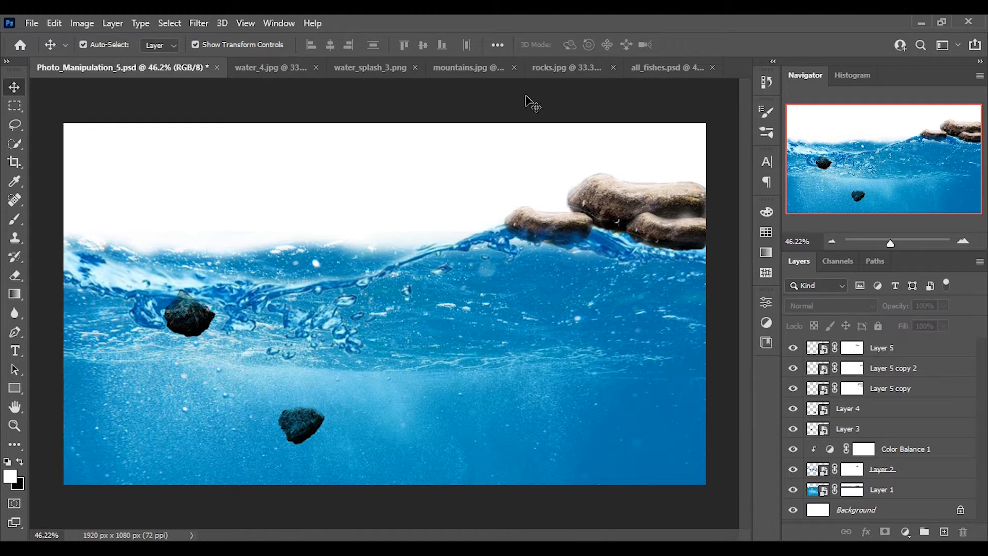
# Add the pale rock from mountains.jpg underwater at the right with Multiply blending, and move the small grey rock toward the middle.
pyautogui.click(487, 67)
pyautogui.moveTo(871, 414); pyautogui.dragTo(632, 384)
pyautogui.click(830, 306)
pyautogui.click(815, 237)
pyautogui.moveTo(303, 427); pyautogui.dragTo(398, 397)
pyautogui.click(638, 100)
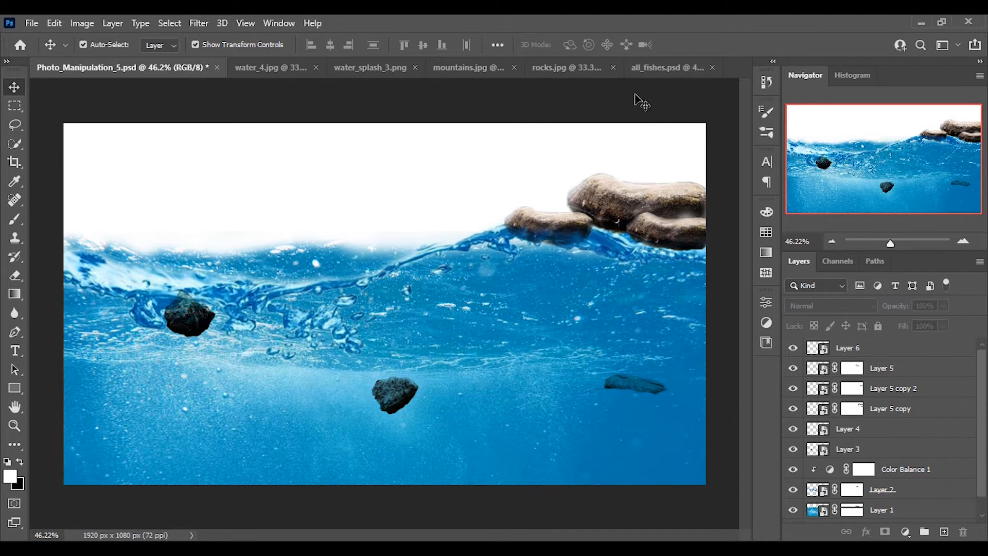
# Lock Layer 1, Layer 2 and the Color Balance 1 adjustment layer completely.
pyautogui.scroll(-1, 985, 451)
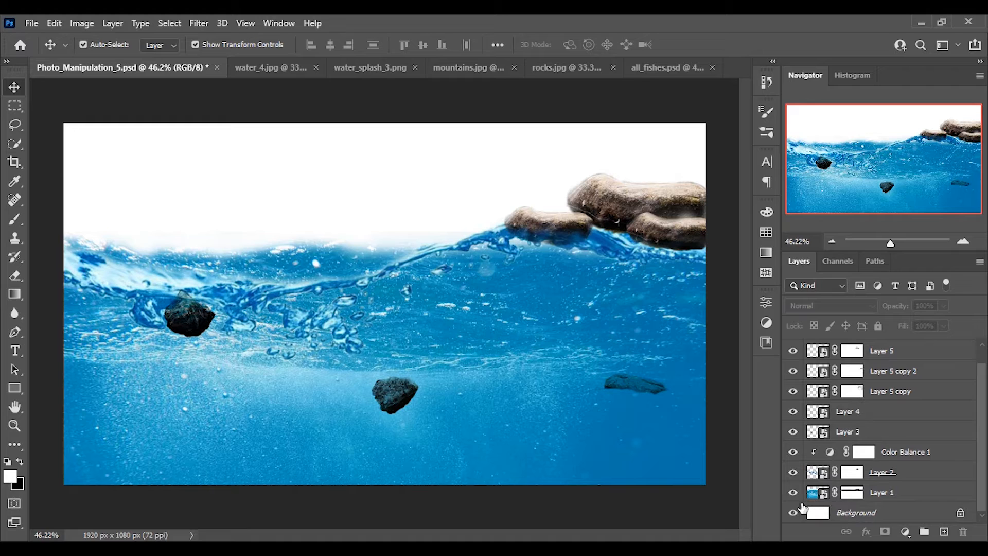
pyautogui.click(935, 492)
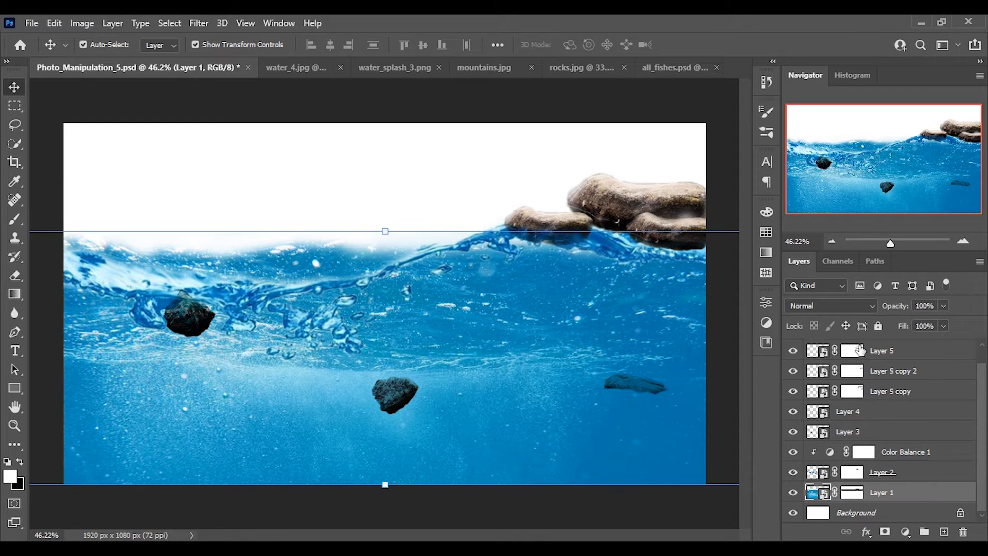
pyautogui.click(878, 328)
pyautogui.hotkey('alt', ']')
pyautogui.click(878, 328)
pyautogui.hotkey('alt', ']')
pyautogui.click(878, 326)
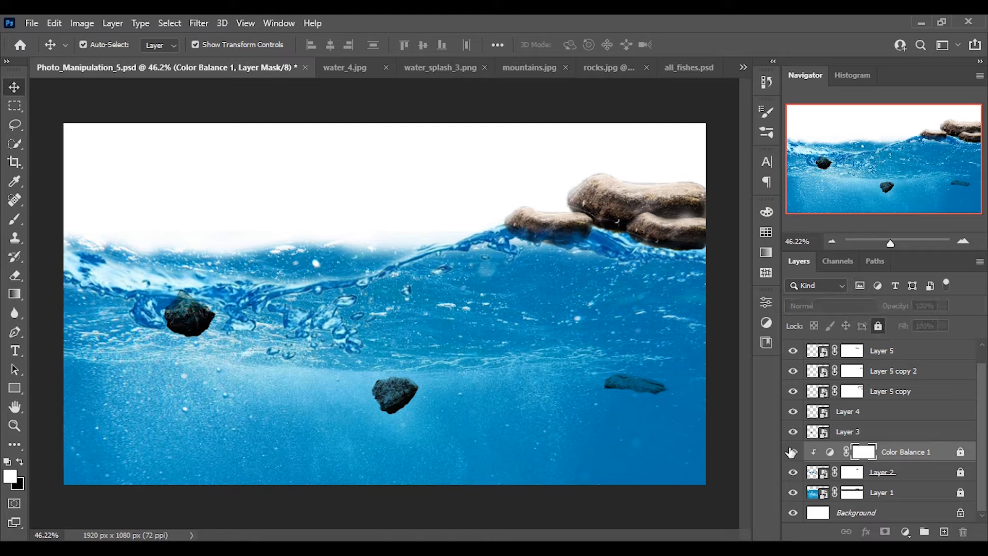
# Switch to rocks.jpg and convert its background into the regular layer Layer 0.
pyautogui.scroll(1, 984, 391)
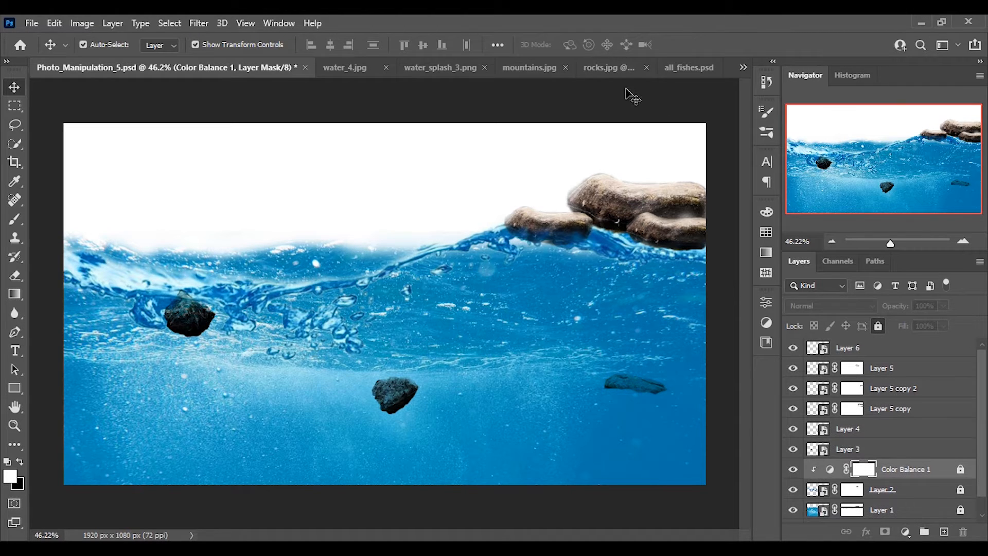
pyautogui.click(610, 67)
pyautogui.doubleClick(849, 349)
pyautogui.click(603, 167)
# Copy the sky and horizon above the stones to a new layer with a rectangular marquee selection, and hide Layer 0.
pyautogui.press('m')
pyautogui.moveTo(150, 135); pyautogui.dragTo(633, 258)
pyautogui.rightClick(516, 189)
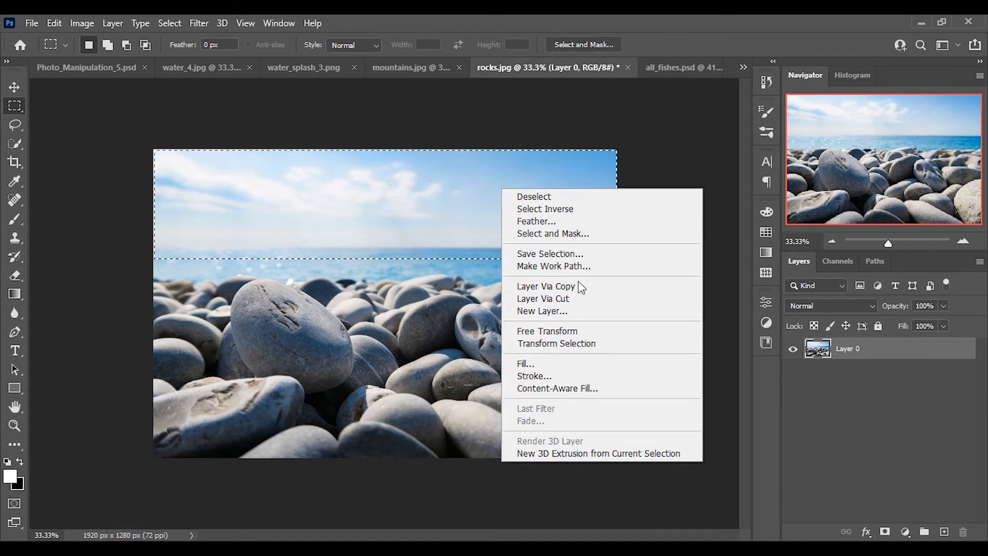
pyautogui.click(545, 289)
pyautogui.click(792, 370)
# Convert the sky layer to a smart object and place it across the top of Photo_Manipulation_5.psd, spanning the canvas width.
pyautogui.press('v')
pyautogui.rightClick(873, 356)
pyautogui.click(720, 214)
pyautogui.moveTo(391, 219); pyautogui.dragTo(404, 156)
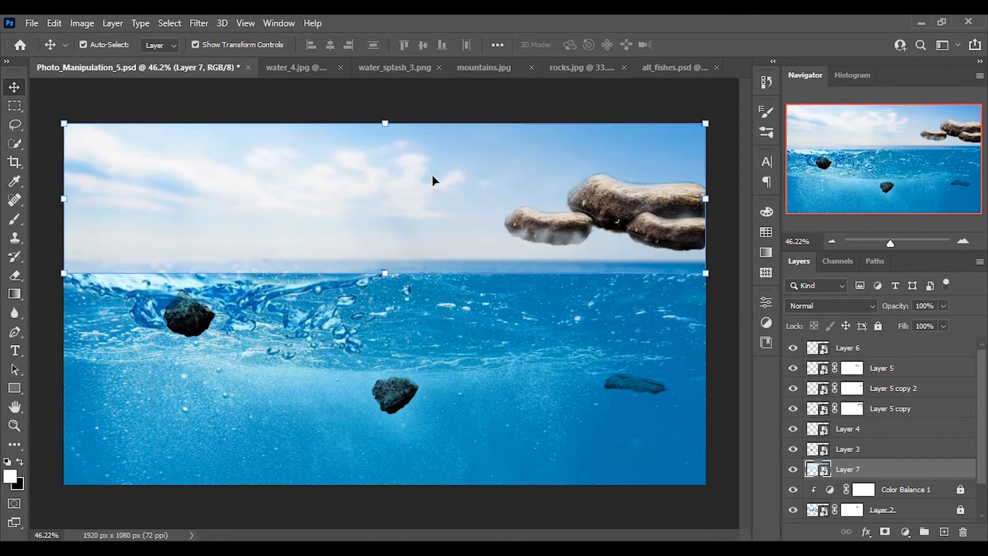
# Add a layer mask to the sky layer and paint out its lower part along the waterline with a soft brush to reveal the wave.
pyautogui.moveTo(982, 438); pyautogui.dragTo(979, 453)
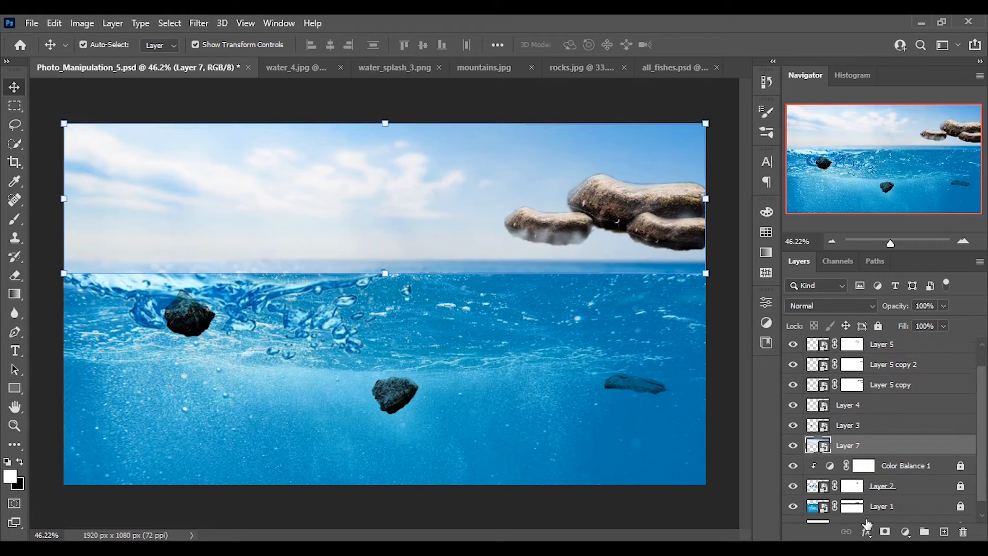
pyautogui.click(885, 532)
pyautogui.click(15, 218)
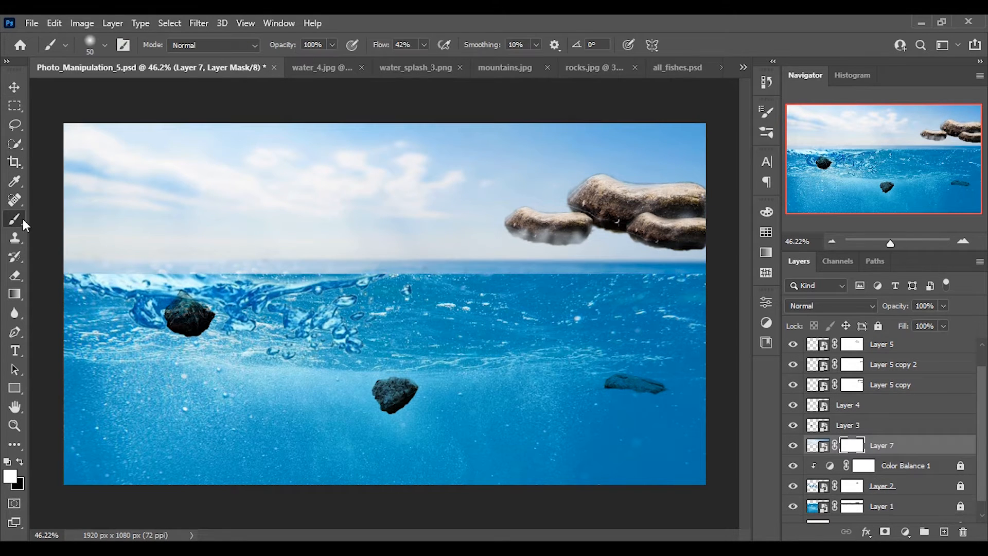
pyautogui.press('x')
pyautogui.moveTo(169, 269)
pyautogui.mouseDown()
pyautogui.moveTo(66, 275)
pyautogui.moveTo(71, 284)
pyautogui.moveTo(109, 259)
pyautogui.moveTo(116, 281)
pyautogui.moveTo(135, 288)
pyautogui.moveTo(323, 280)
pyautogui.moveTo(159, 270)
pyautogui.moveTo(231, 300)
pyautogui.mouseUp()
pyautogui.press(']')
pyautogui.moveTo(181, 274)
pyautogui.mouseDown()
pyautogui.moveTo(687, 261)
pyautogui.moveTo(624, 276)
pyautogui.moveTo(693, 259)
pyautogui.moveTo(506, 241)
pyautogui.moveTo(615, 222)
pyautogui.moveTo(695, 238)
pyautogui.moveTo(519, 228)
pyautogui.moveTo(473, 241)
pyautogui.moveTo(619, 219)
pyautogui.moveTo(714, 237)
pyautogui.moveTo(609, 242)
pyautogui.moveTo(695, 206)
pyautogui.mouseUp()
pyautogui.moveTo(603, 239)
pyautogui.mouseDown()
pyautogui.moveTo(494, 236)
pyautogui.moveTo(360, 274)
pyautogui.moveTo(419, 269)
pyautogui.moveTo(132, 268)
pyautogui.moveTo(60, 240)
pyautogui.moveTo(227, 266)
pyautogui.moveTo(453, 249)
pyautogui.moveTo(276, 253)
pyautogui.moveTo(241, 262)
pyautogui.moveTo(466, 246)
pyautogui.moveTo(186, 258)
pyautogui.moveTo(106, 245)
pyautogui.moveTo(392, 249)
pyautogui.mouseUp()
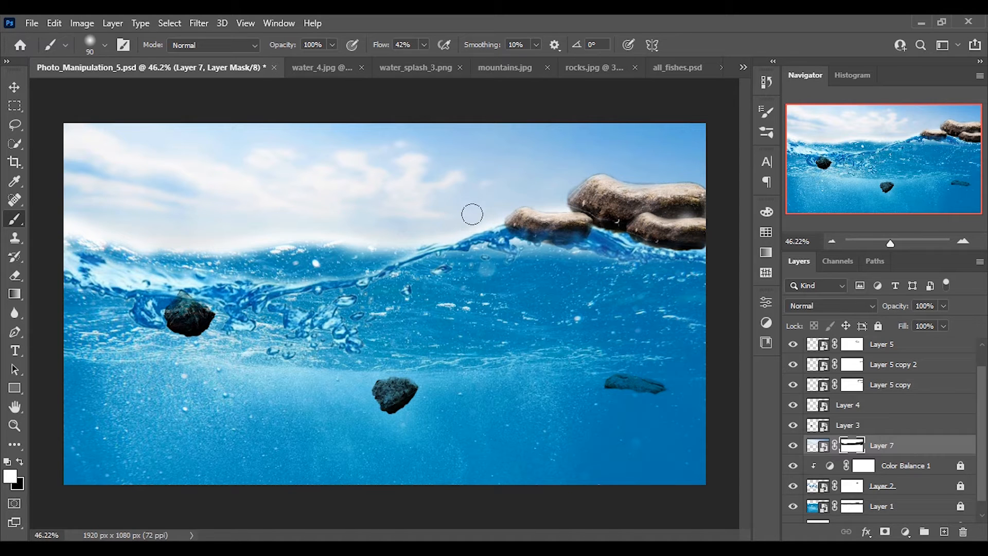
# Lock the masked sky layer, Layer 7.
pyautogui.click(13, 86)
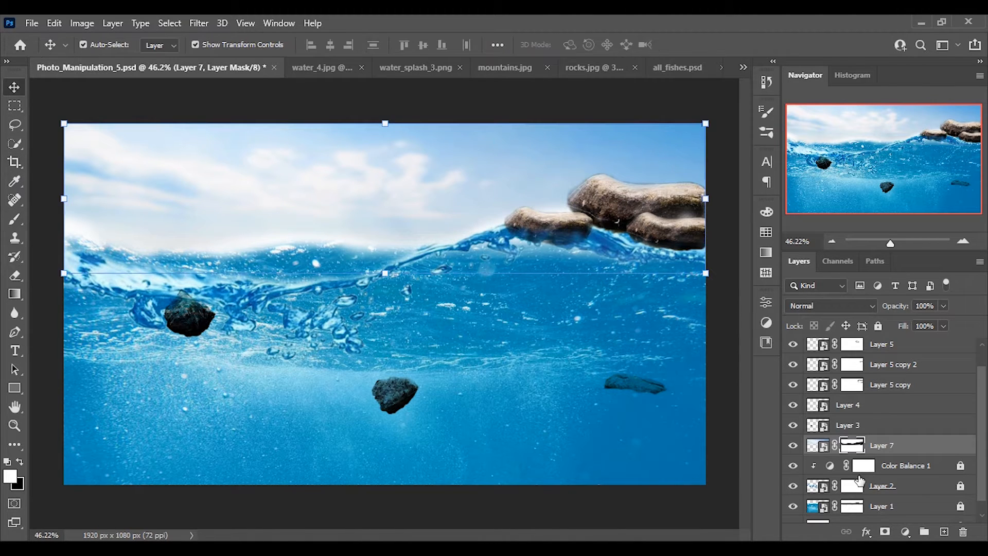
pyautogui.click(878, 326)
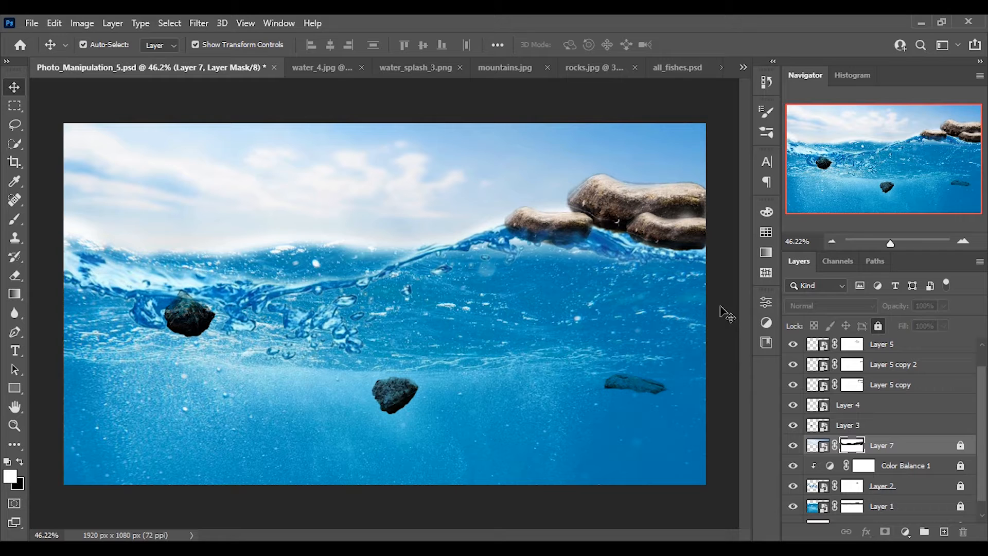
# Copy the small green frog from all_fishes.psd onto the small stone in Photo_Manipulation_5.psd and move its layer above all others.
pyautogui.click(680, 70)
pyautogui.moveTo(277, 368); pyautogui.dragTo(86, 74)
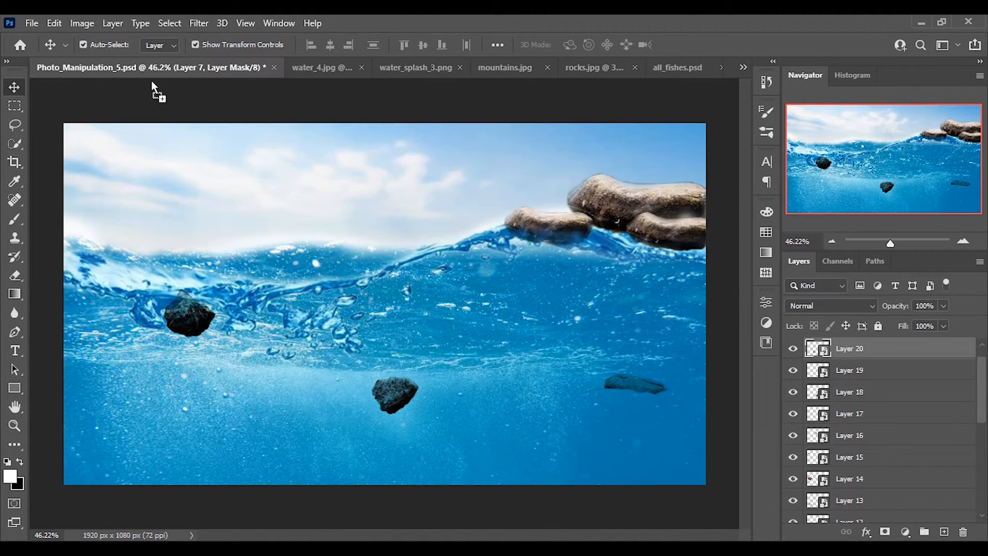
pyautogui.moveTo(550, 215); pyautogui.dragTo(549, 215)
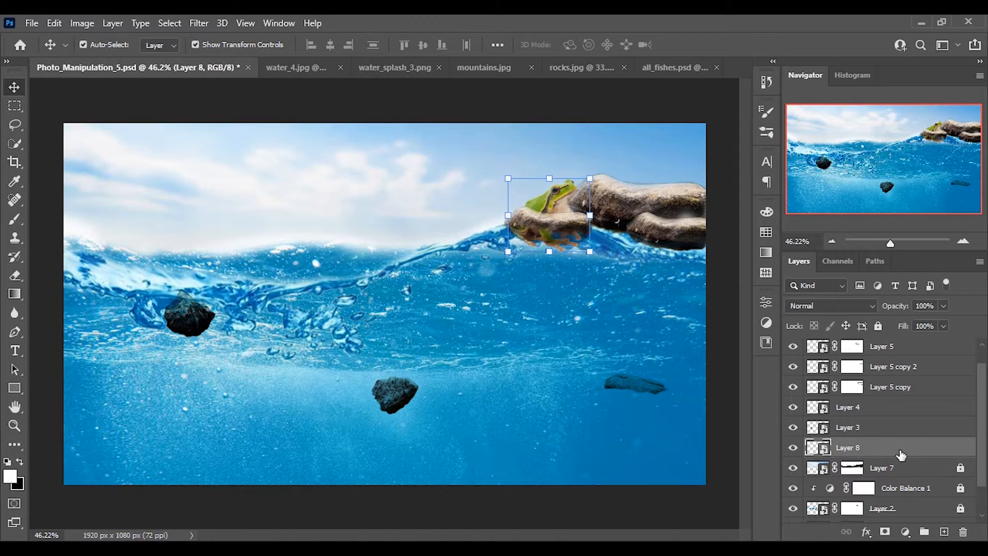
pyautogui.scroll(1, 982, 411)
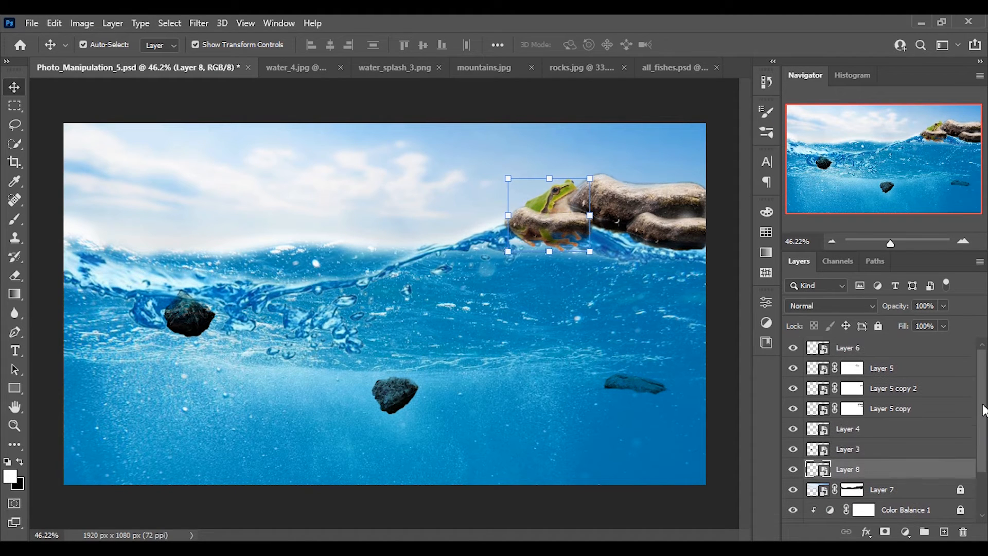
pyautogui.moveTo(877, 477); pyautogui.dragTo(874, 346)
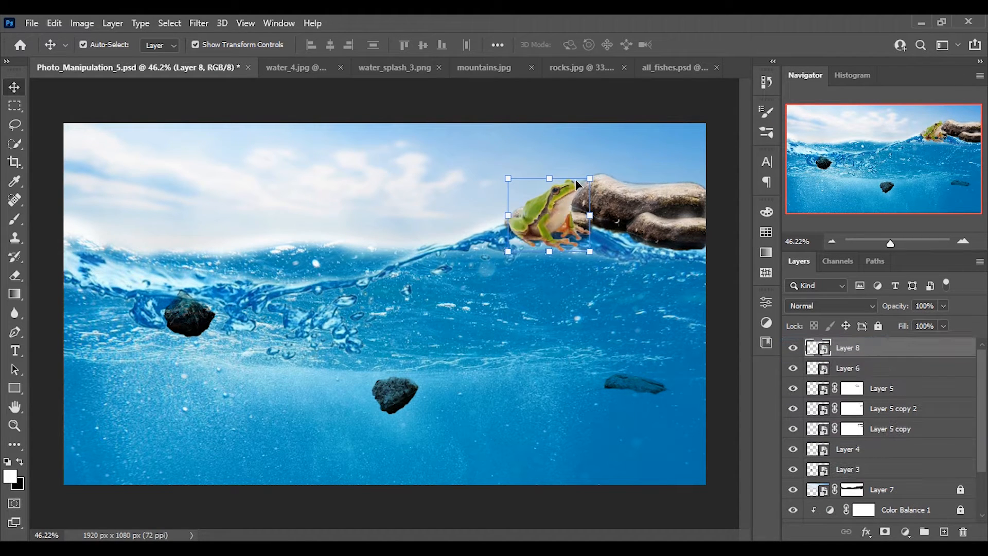
# Scale the green frog down, flip it horizontally to face the open water, and seat it on the small stone.
pyautogui.moveTo(590, 178); pyautogui.dragTo(567, 188)
pyautogui.rightClick(545, 210)
pyautogui.click(566, 437)
pyautogui.click(694, 50)
pyautogui.hotkey('ctrl', 't')
pyautogui.press('Return')
# Copy the blue marlin from all_fishes.psd, shrink it, rotate it head-up, and place it leaping in front of the large stones.
pyautogui.click(647, 68)
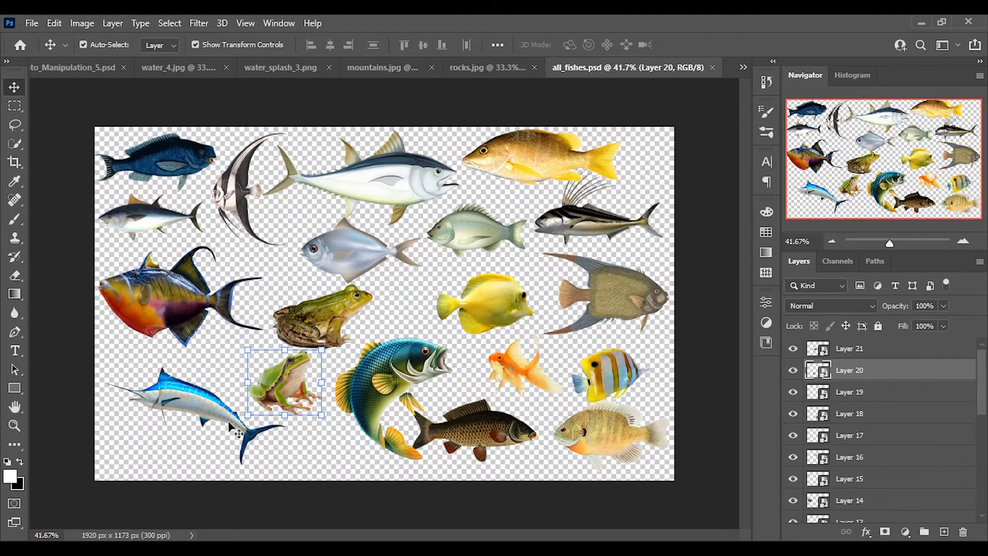
pyautogui.click(201, 411)
pyautogui.moveTo(200, 414); pyautogui.dragTo(566, 240)
pyautogui.moveTo(662, 188); pyautogui.dragTo(582, 232)
pyautogui.moveTo(589, 308); pyautogui.dragTo(548, 339)
pyautogui.moveTo(539, 267); pyautogui.dragTo(622, 240)
pyautogui.click(693, 44)
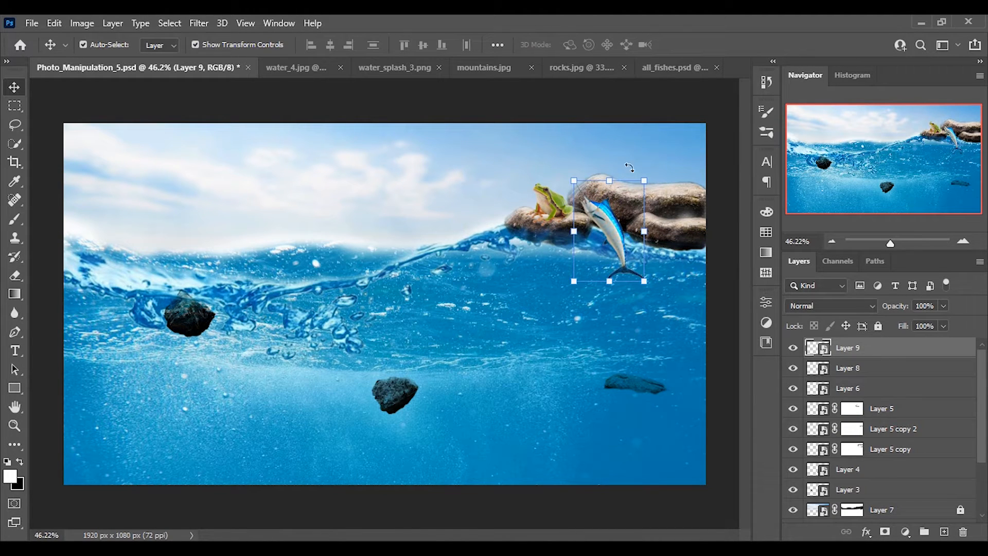
pyautogui.click(643, 91)
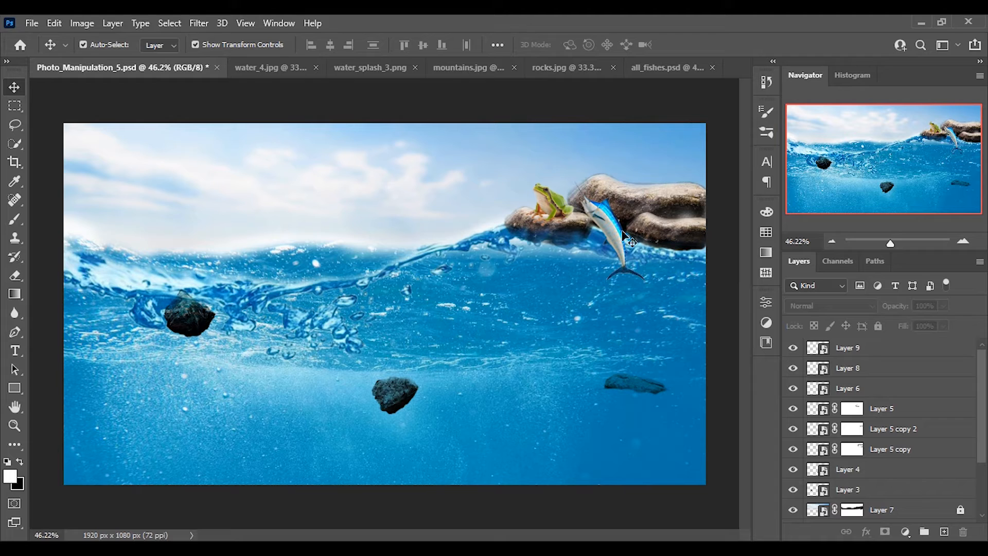
pyautogui.click(619, 240)
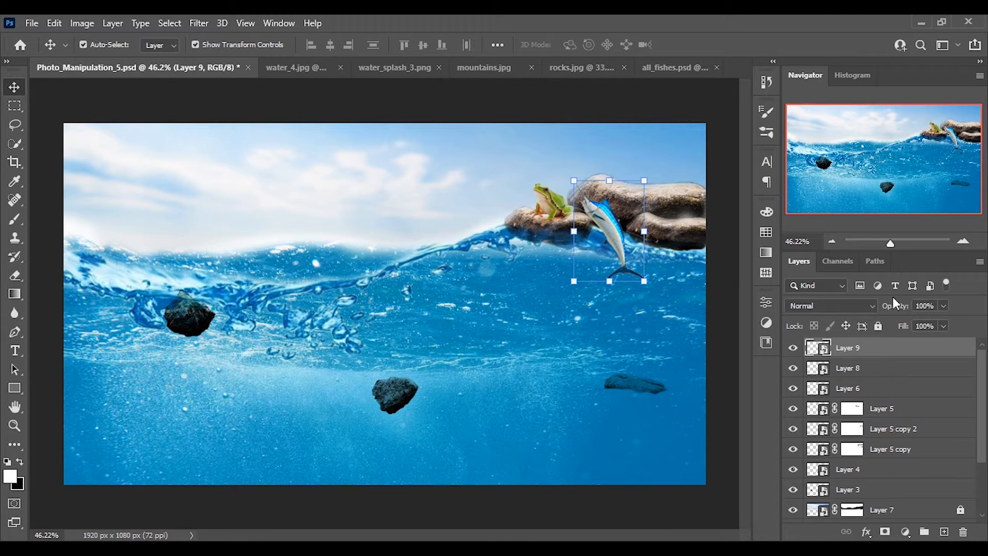
pyautogui.moveTo(597, 213); pyautogui.dragTo(615, 227)
# Copy the green bass from all_fishes.psd, scale it to 35.44%, rotate it -22.51°, and place it at the wave crest beside the frog.
pyautogui.click(674, 68)
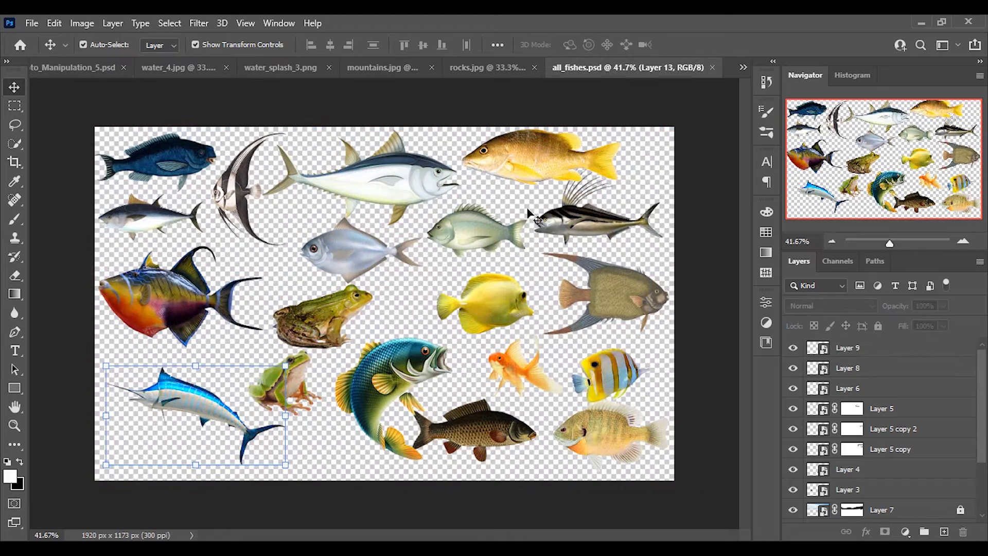
pyautogui.moveTo(409, 393); pyautogui.dragTo(497, 227)
pyautogui.moveTo(544, 164); pyautogui.dragTo(467, 207)
pyautogui.moveTo(491, 312); pyautogui.dragTo(508, 301)
pyautogui.moveTo(441, 269); pyautogui.dragTo(468, 252)
pyautogui.moveTo(534, 283)
pyautogui.mouseDown()
pyautogui.moveTo(539, 273)
pyautogui.moveTo(526, 269)
pyautogui.mouseUp()
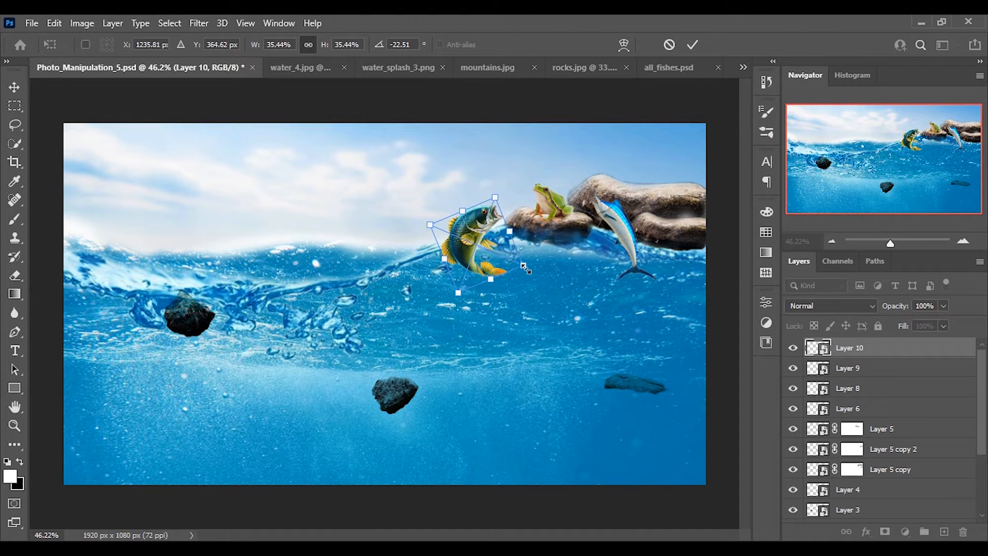
pyautogui.click(692, 46)
pyautogui.moveTo(462, 241); pyautogui.dragTo(469, 234)
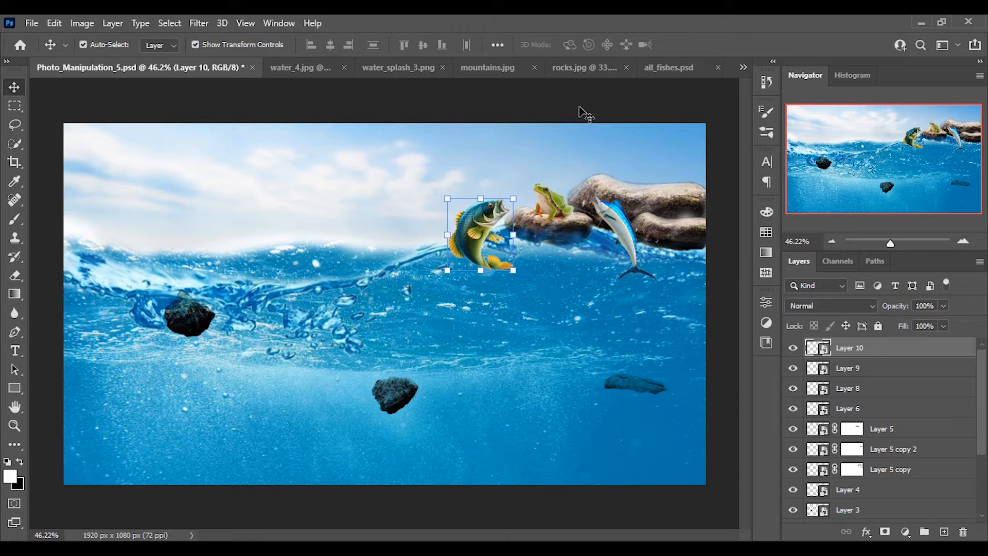
pyautogui.click(580, 107)
pyautogui.click(632, 247)
pyautogui.moveTo(661, 178); pyautogui.dragTo(663, 167)
pyautogui.moveTo(597, 169)
pyautogui.mouseDown()
pyautogui.moveTo(604, 156)
pyautogui.moveTo(596, 169)
pyautogui.mouseUp()
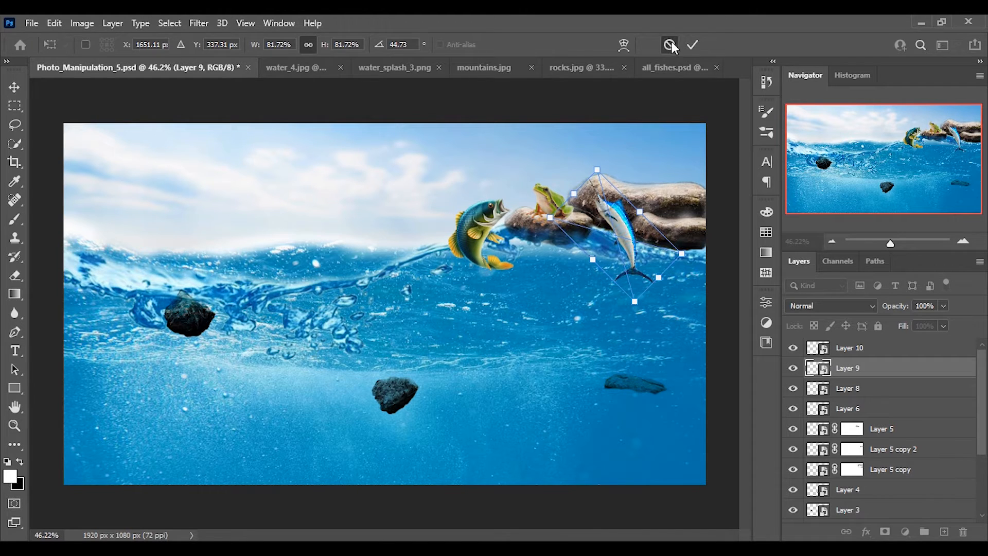
pyautogui.click(692, 44)
# Nudge the bass toward the small stone and scale it down to 30.39%.
pyautogui.click(475, 244)
pyautogui.moveTo(474, 241); pyautogui.dragTo(481, 239)
pyautogui.moveTo(521, 198); pyautogui.dragTo(482, 234)
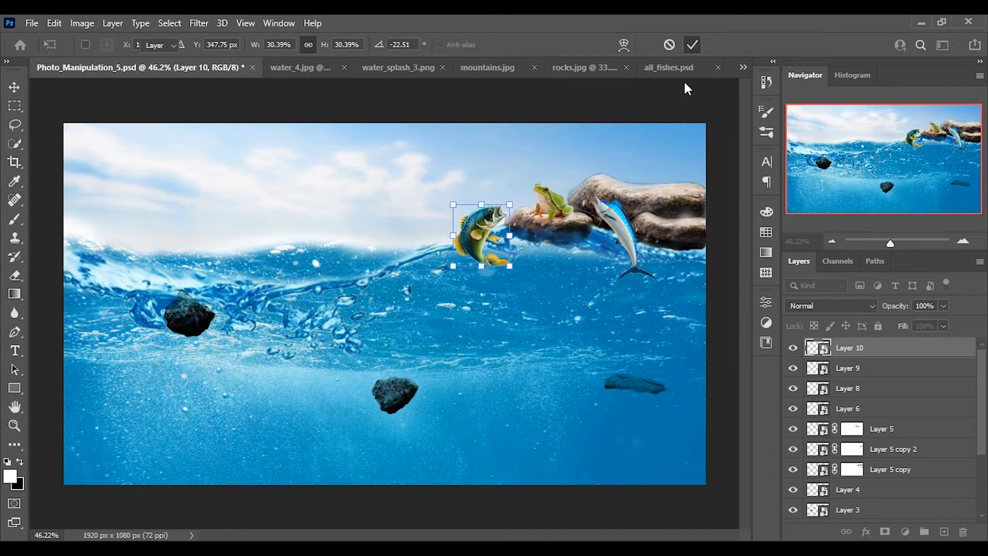
pyautogui.click(692, 44)
# Add layer masks to the marlin layer and the bass layer.
pyautogui.click(864, 368)
pyautogui.click(885, 531)
pyautogui.click(877, 354)
pyautogui.click(856, 368)
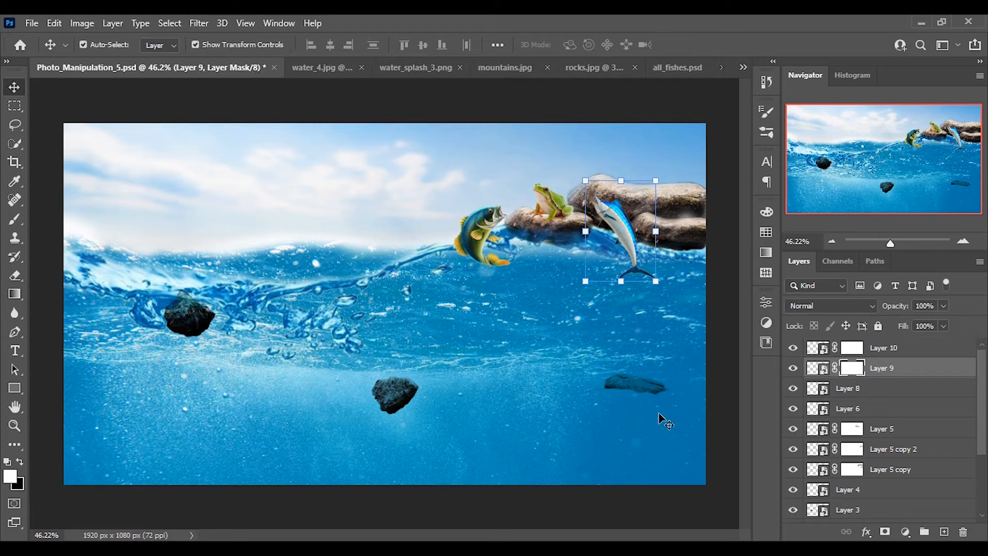
# Paint black with a soft brush on the marlin and bass masks to fade their lower bodies into the water.
pyautogui.click(15, 218)
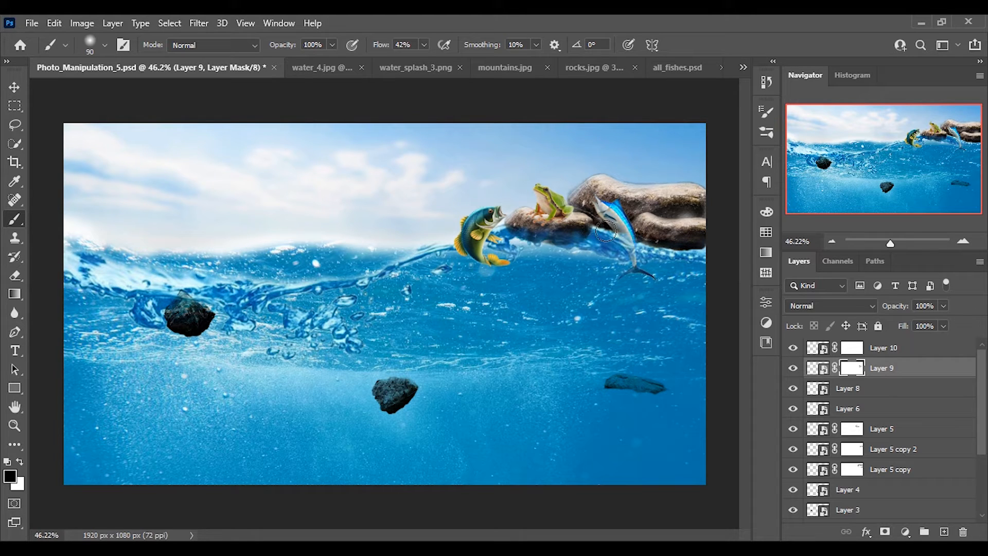
pyautogui.click(852, 348)
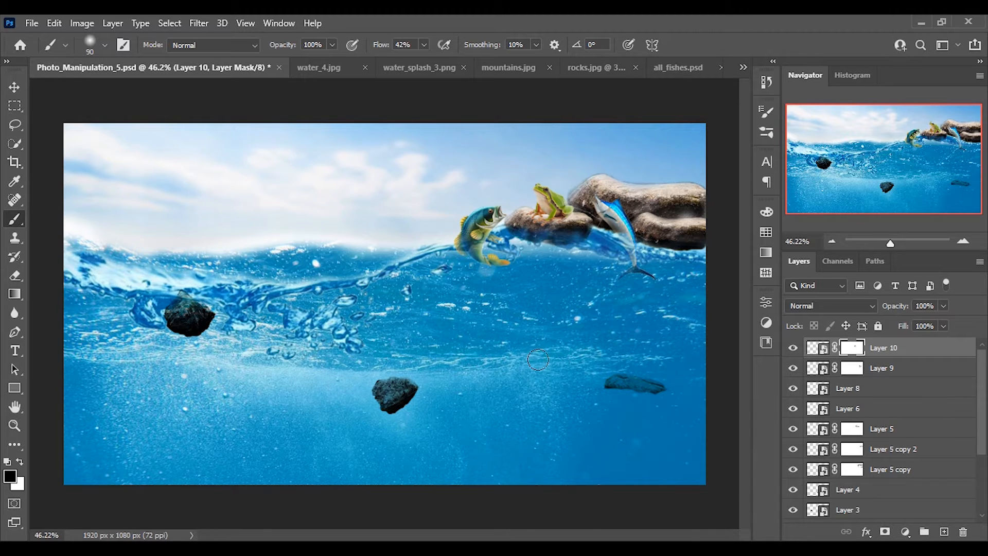
pyautogui.moveTo(476, 224); pyautogui.dragTo(482, 229)
pyautogui.click(852, 369)
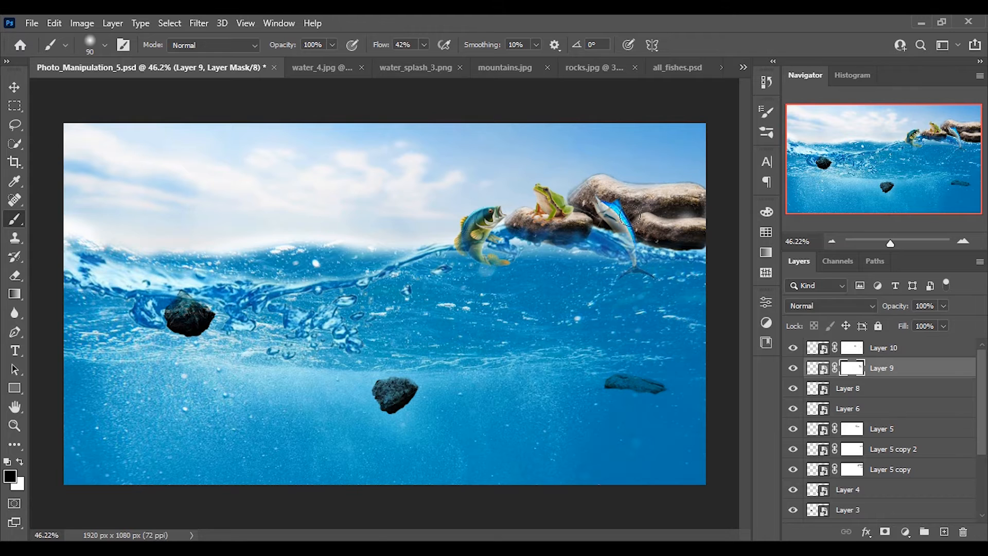
# Copy the orange triggerfish from all_fishes.psd, scale it to about 57%, flip it horizontally, and place it just below the dark rock at the waterline.
pyautogui.click(14, 84)
pyautogui.click(672, 67)
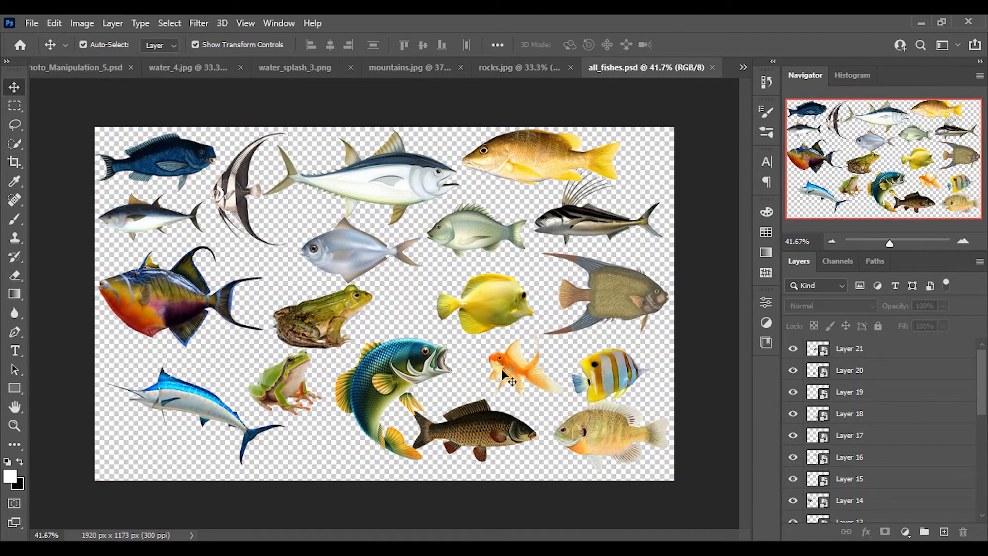
pyautogui.moveTo(168, 308); pyautogui.dragTo(211, 368)
pyautogui.moveTo(319, 303); pyautogui.dragTo(209, 369)
pyautogui.rightClick(177, 378)
pyautogui.click(206, 353)
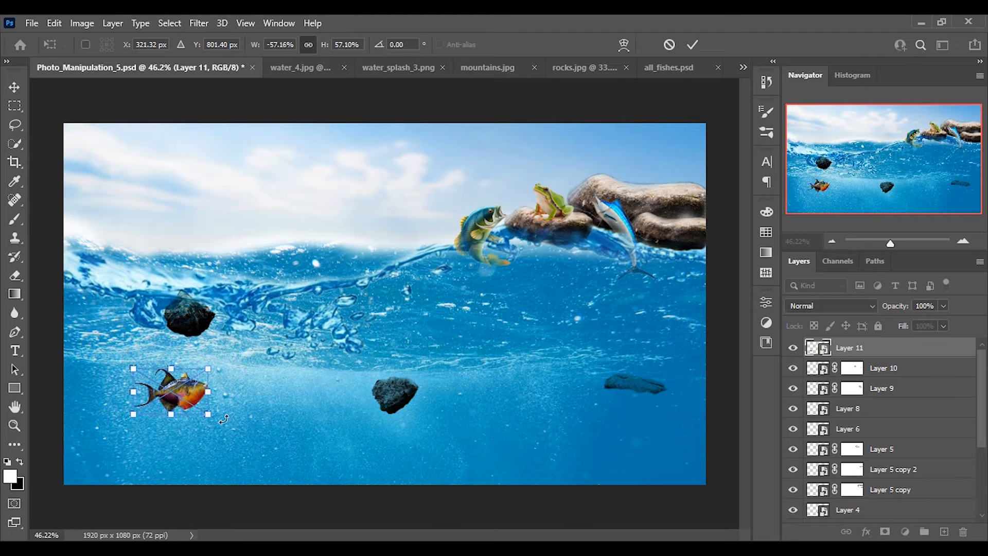
pyautogui.moveTo(224, 419); pyautogui.dragTo(185, 336)
pyautogui.click(693, 45)
pyautogui.click(693, 44)
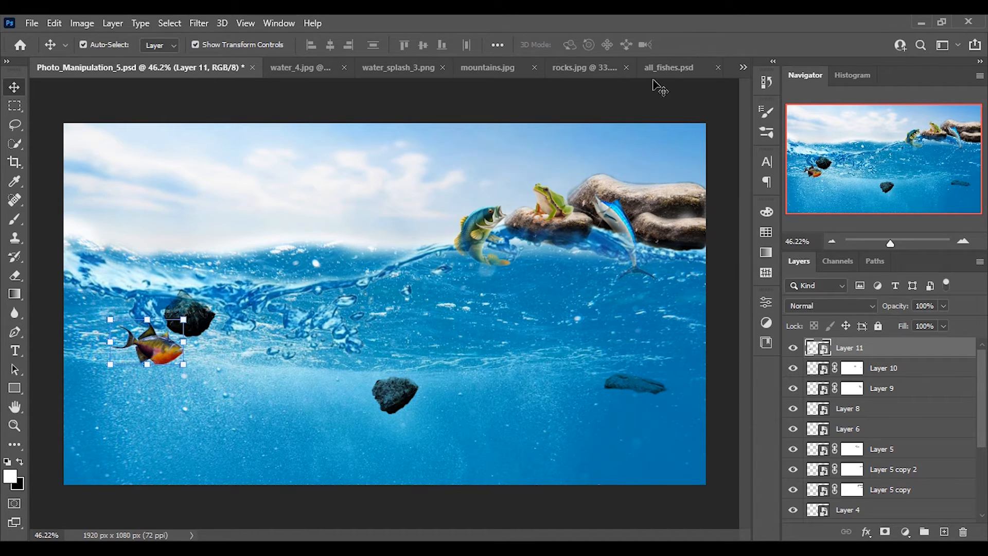
# Copy the small silver tuna from all_fishes.psd, scale it to 19.28%, turn it nose-down facing right, and place it below and left of the triggerfish.
pyautogui.click(679, 67)
pyautogui.moveTo(164, 212); pyautogui.dragTo(166, 421)
pyautogui.rightClick(215, 369)
pyautogui.click(247, 347)
pyautogui.moveTo(165, 394)
pyautogui.mouseDown()
pyautogui.moveTo(132, 375)
pyautogui.moveTo(156, 390)
pyautogui.mouseUp()
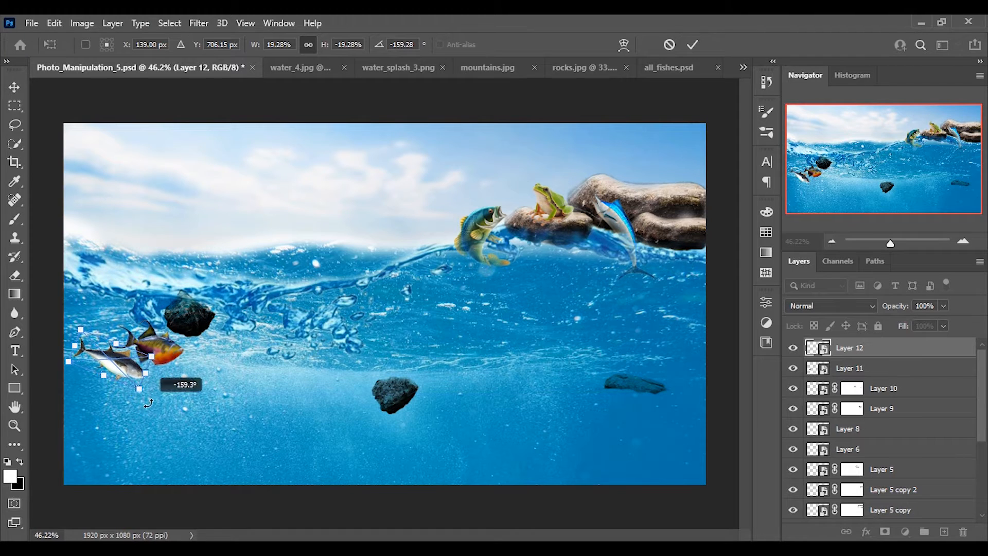
pyautogui.click(691, 44)
# Copy the dark blue fish from all_fishes.psd, shrink it, and place it below the small silver tuna.
pyautogui.click(658, 72)
pyautogui.moveTo(159, 152); pyautogui.dragTo(146, 389)
pyautogui.moveTo(214, 359); pyautogui.dragTo(170, 377)
pyautogui.moveTo(177, 425); pyautogui.dragTo(157, 446)
pyautogui.moveTo(131, 400); pyautogui.dragTo(144, 395)
pyautogui.press('Return')
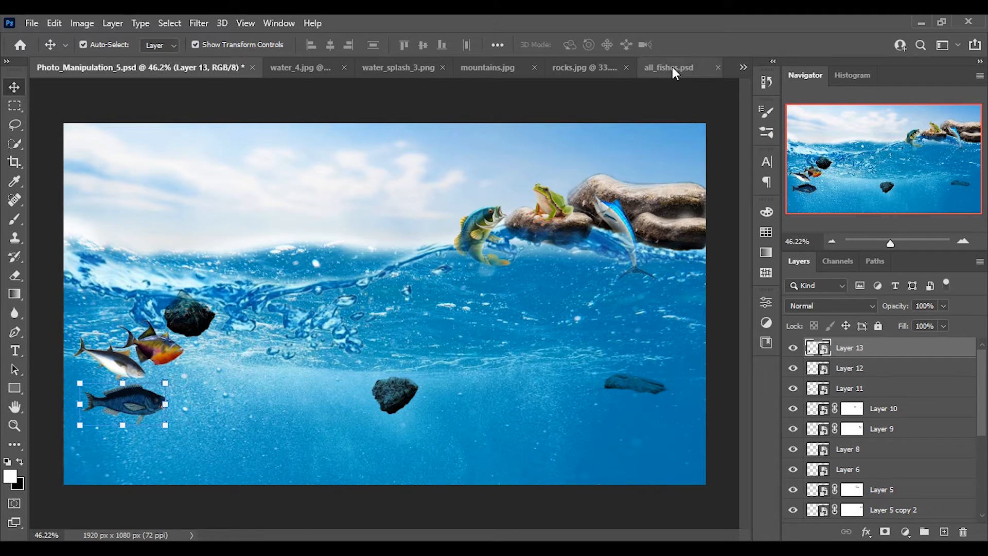
# Copy the striped black-and-white fish from all_fishes.psd into the composition, scale it down, and flip it.
pyautogui.click(671, 68)
pyautogui.moveTo(252, 169); pyautogui.dragTo(221, 373)
pyautogui.moveTo(266, 309); pyautogui.dragTo(245, 336)
pyautogui.rightClick(221, 359)
pyautogui.click(233, 354)
pyautogui.press('Return')
pyautogui.moveTo(234, 371); pyautogui.dragTo(234, 345)
pyautogui.click(692, 44)
# Rotate the striped fish, scale it to about 15%, and place it to the right of the triggerfish, against the dark rock.
pyautogui.moveTo(220, 395); pyautogui.dragTo(230, 378)
pyautogui.moveTo(248, 423); pyautogui.dragTo(221, 434)
pyautogui.moveTo(241, 388); pyautogui.dragTo(231, 381)
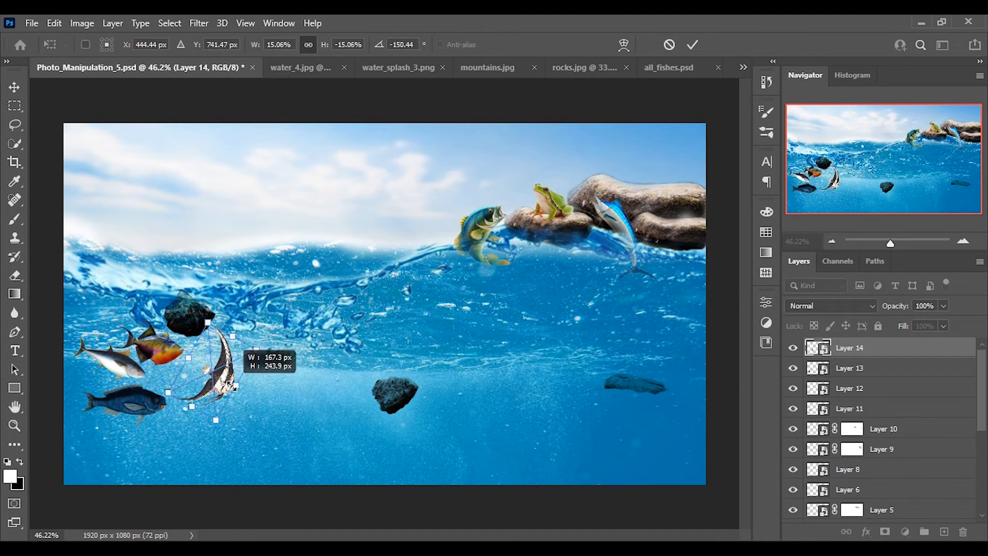
pyautogui.click(692, 45)
pyautogui.moveTo(224, 391); pyautogui.dragTo(218, 356)
pyautogui.click(512, 106)
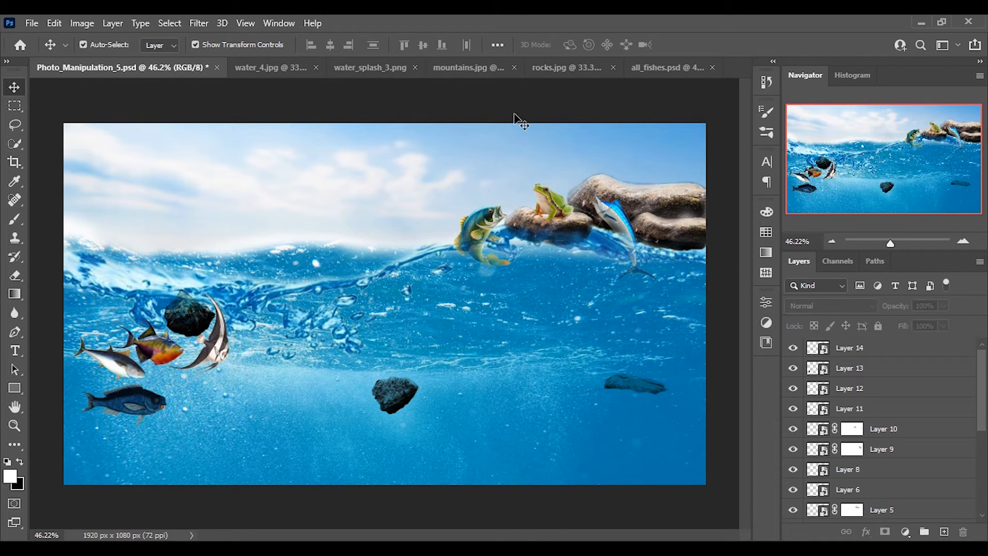
# Copy the large tuna from all_fishes.psd, scale it to 18.76%, rotate it -11.77°, and place it below the dark blue fish.
pyautogui.click(667, 68)
pyautogui.moveTo(385, 189); pyautogui.dragTo(218, 406)
pyautogui.moveTo(326, 355); pyautogui.dragTo(206, 406)
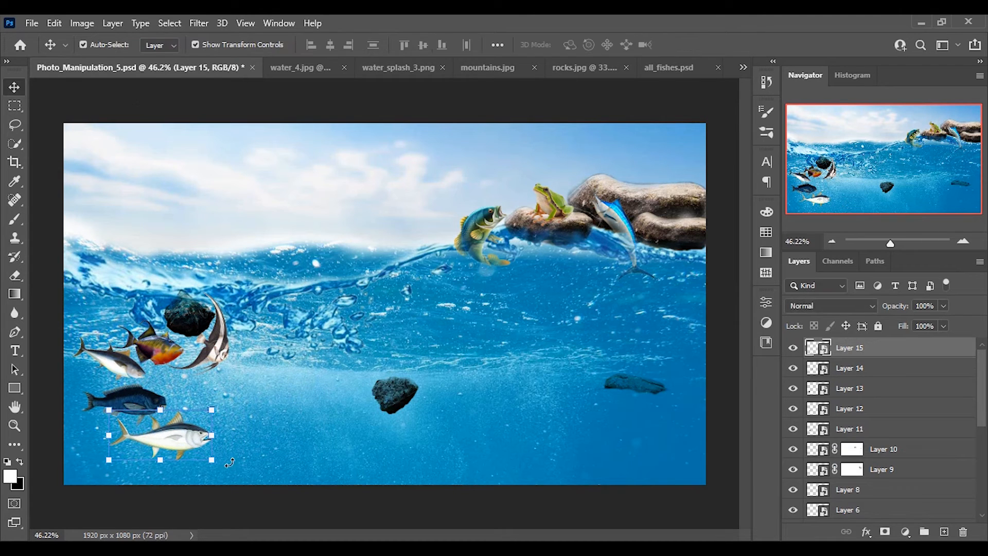
pyautogui.moveTo(220, 465); pyautogui.dragTo(225, 451)
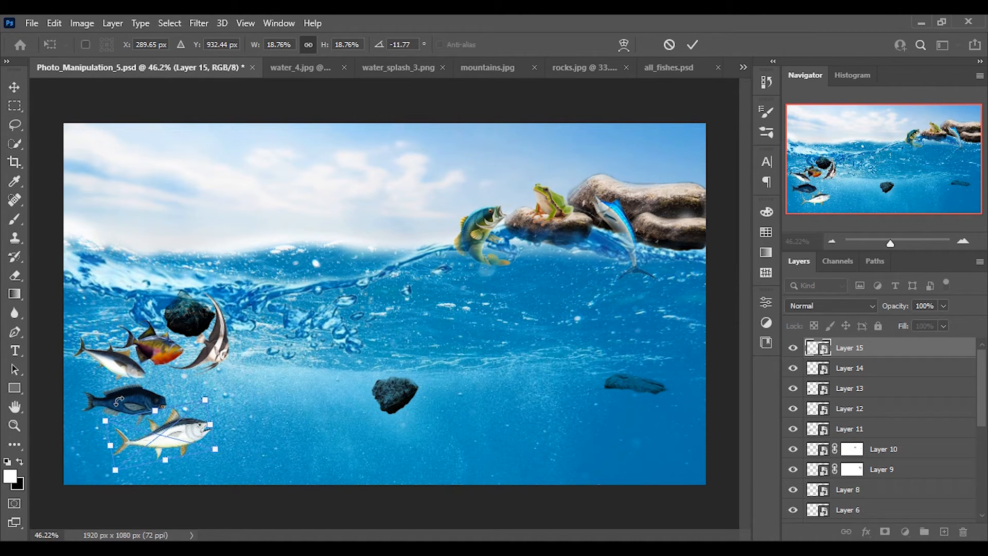
pyautogui.click(690, 44)
# Copy the golden fish from all_fishes.psd, shrink and flip it, tilt it slightly nose-down, and place it right of the dark blue fish.
pyautogui.click(668, 67)
pyautogui.moveTo(360, 175); pyautogui.dragTo(259, 388)
pyautogui.hotkey('ctrl', 't')
pyautogui.moveTo(341, 361); pyautogui.dragTo(214, 388)
pyautogui.rightClick(234, 406)
pyautogui.click(236, 395)
pyautogui.moveTo(268, 415); pyautogui.dragTo(219, 396)
pyautogui.press('Return')
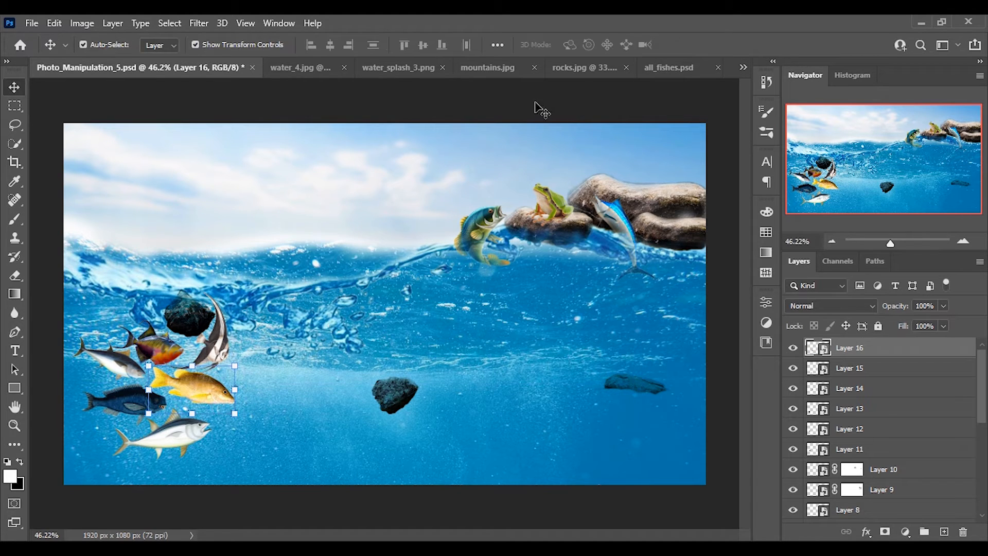
# Copy the silver-blue fish from all_fishes.psd, shrink and flip it, tilt it steeply nose-down, and place it right of the striped fish.
pyautogui.click(669, 68)
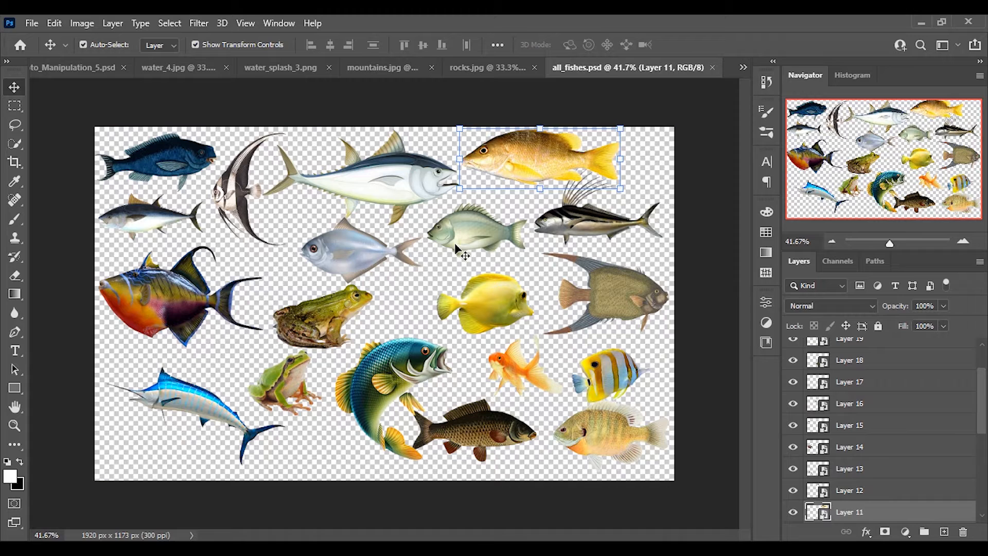
pyautogui.click(364, 260)
pyautogui.moveTo(364, 260); pyautogui.dragTo(299, 354)
pyautogui.hotkey('ctrl', 't')
pyautogui.moveTo(353, 320); pyautogui.dragTo(291, 346)
pyautogui.rightClick(276, 356)
pyautogui.click(354, 336)
pyautogui.moveTo(312, 394); pyautogui.dragTo(254, 335)
pyautogui.click(693, 45)
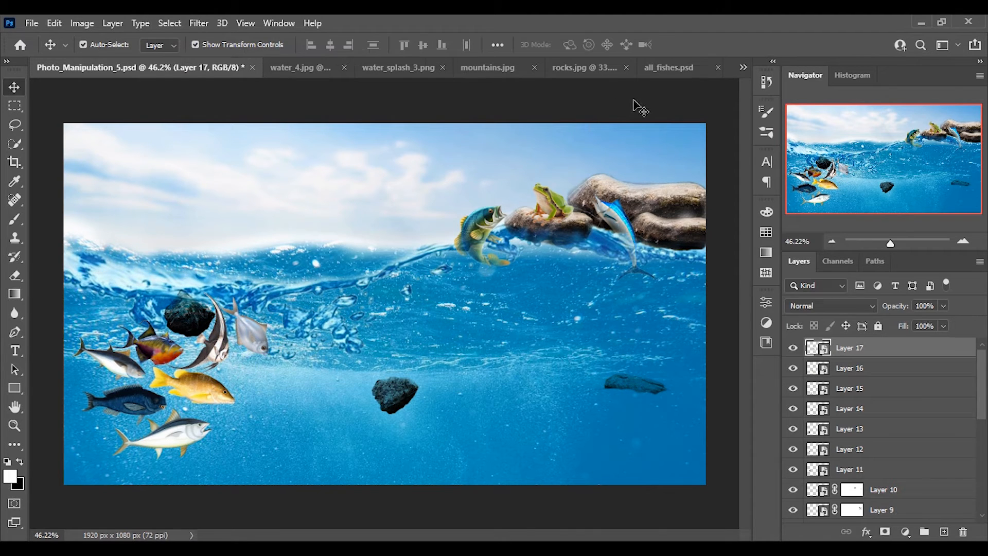
# Copy the pale green fish from all_fishes.psd, scale it to 28.49%, flip and tilt it nose-down, and place it right of the golden fish.
pyautogui.click(669, 68)
pyautogui.moveTo(383, 242); pyautogui.dragTo(286, 364)
pyautogui.moveTo(339, 341); pyautogui.dragTo(301, 365)
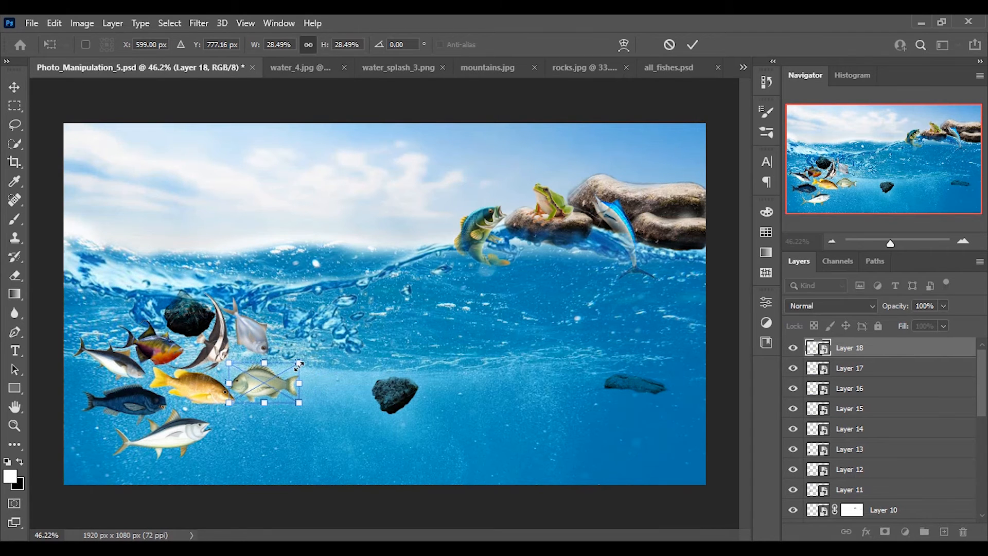
pyautogui.rightClick(298, 364)
pyautogui.click(329, 355)
pyautogui.moveTo(312, 407); pyautogui.dragTo(279, 389)
pyautogui.click(692, 45)
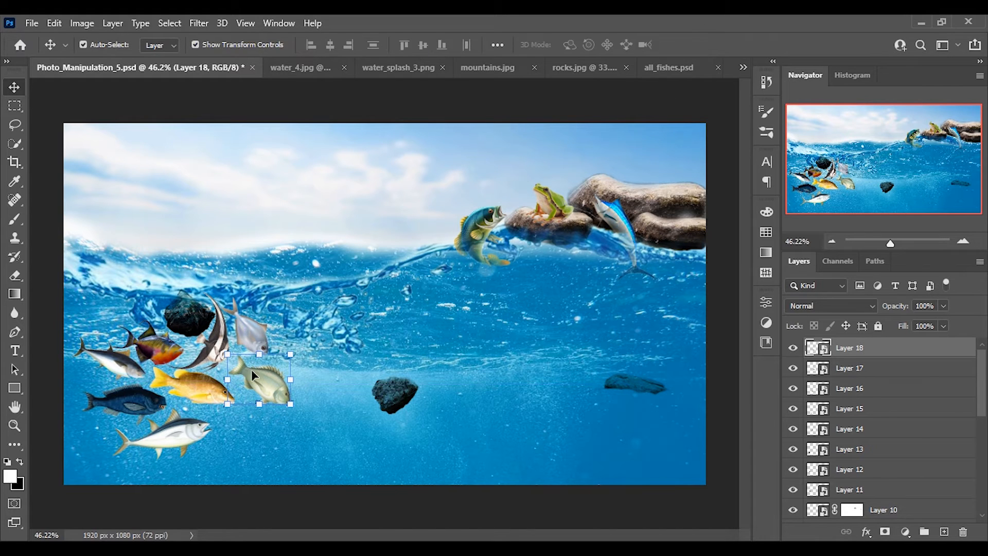
pyautogui.click(183, 436)
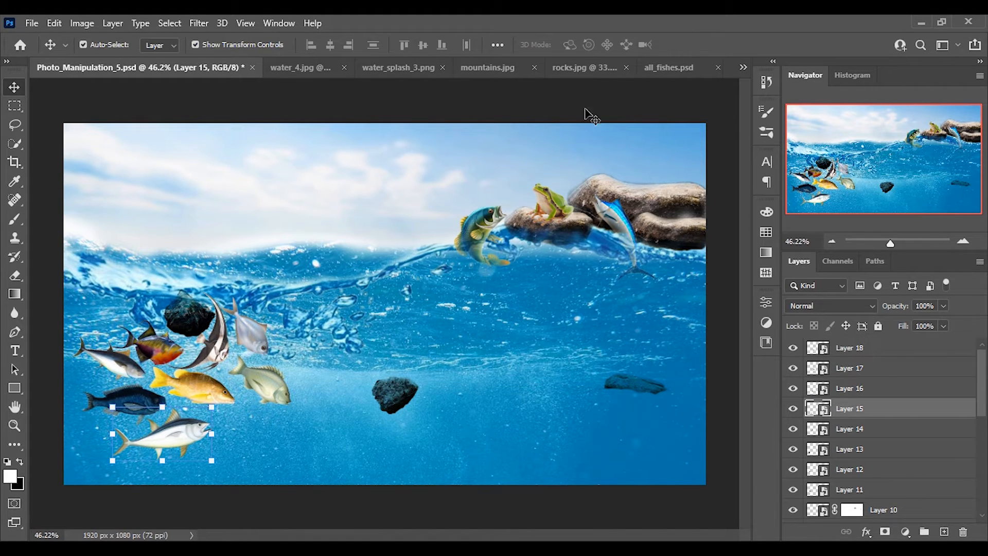
# Copy the brown-green frog from all_fishes.psd, scale it to 66.94%, rotate it -1.03°, and place it on the dark rock above the fish.
pyautogui.click(667, 67)
pyautogui.moveTo(323, 315); pyautogui.dragTo(77, 72)
pyautogui.moveTo(190, 309); pyautogui.dragTo(190, 307)
pyautogui.moveTo(254, 265); pyautogui.dragTo(215, 288)
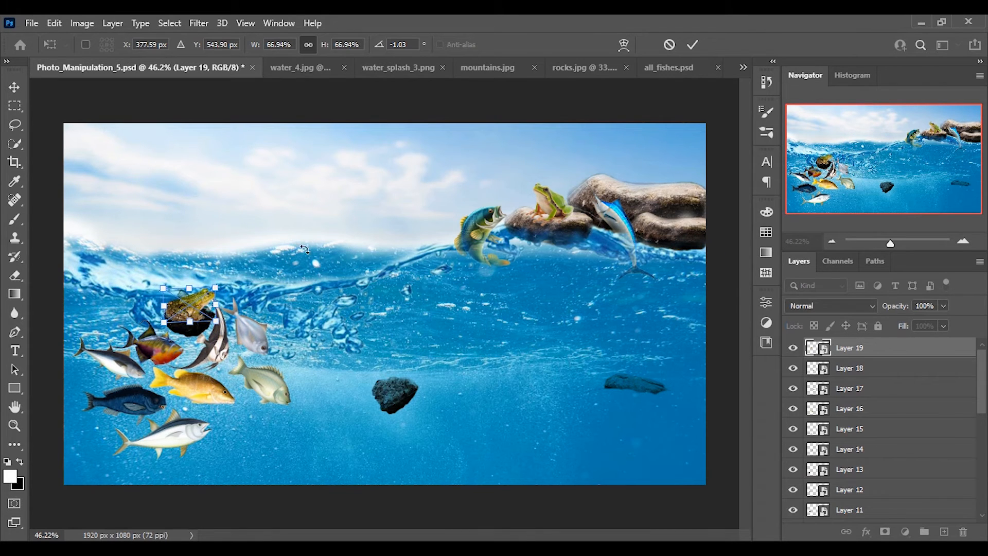
pyautogui.click(695, 46)
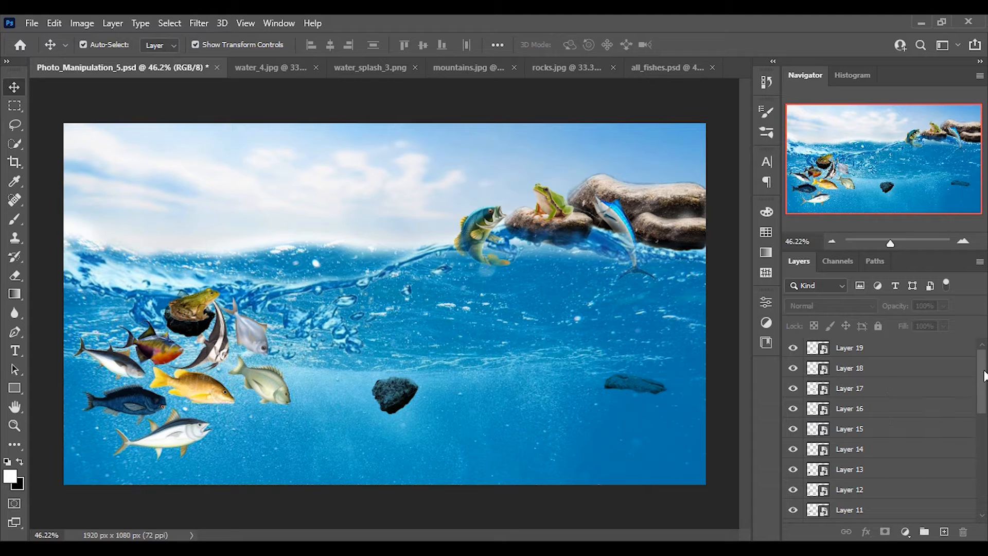
# Add a layer mask to the orange-purple fish on Layer 11 and fade it into the water with a soft black brush.
pyautogui.scroll(-4, 985, 374)
pyautogui.click(935, 437)
pyautogui.click(884, 532)
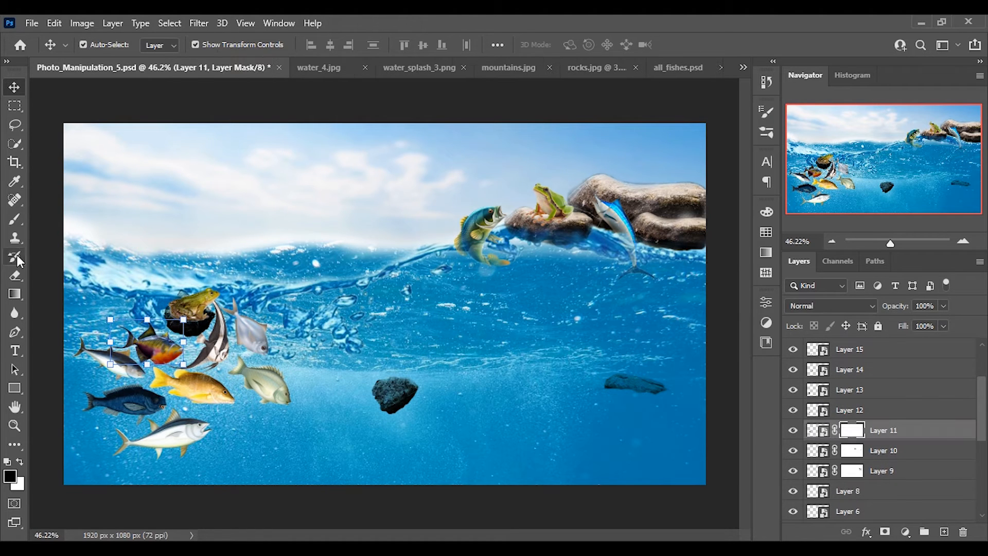
pyautogui.press('b')
pyautogui.press('x')
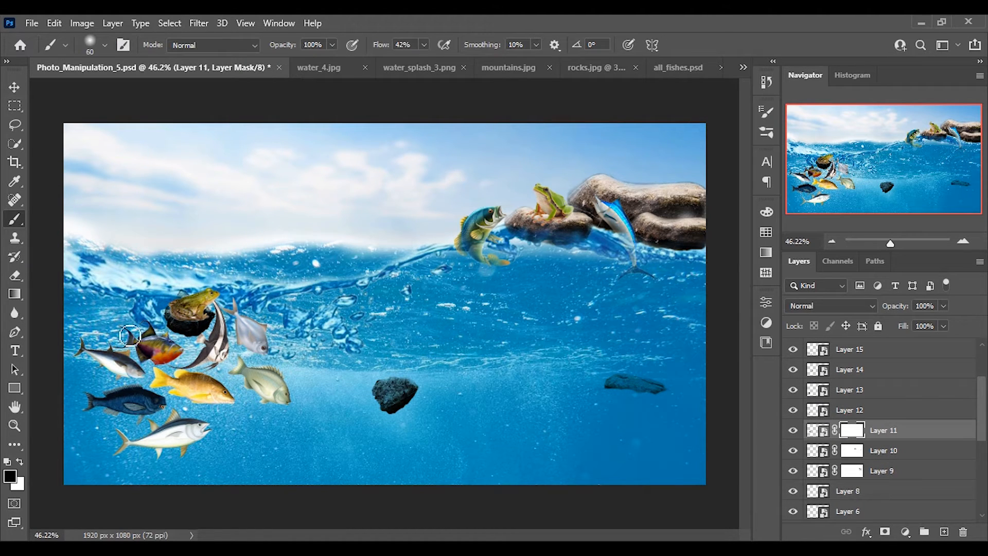
pyautogui.moveTo(159, 348)
pyautogui.mouseDown()
pyautogui.moveTo(145, 363)
pyautogui.moveTo(166, 364)
pyautogui.mouseUp()
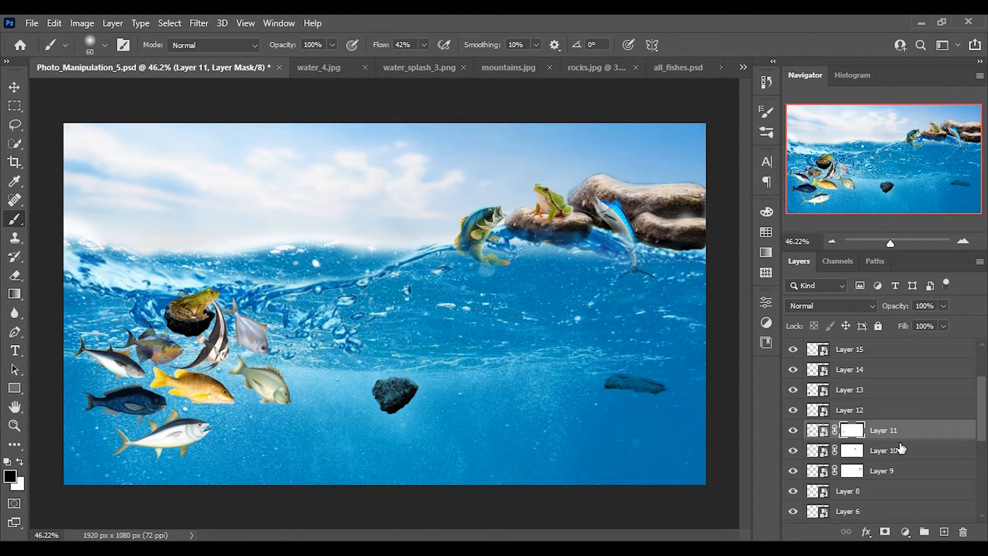
# Mask the small tuna on Layer 12 and the dark blue fish on Layer 13, and fade both with the soft black brush.
pyautogui.click(874, 412)
pyautogui.click(885, 532)
pyautogui.click(793, 410)
pyautogui.click(793, 410)
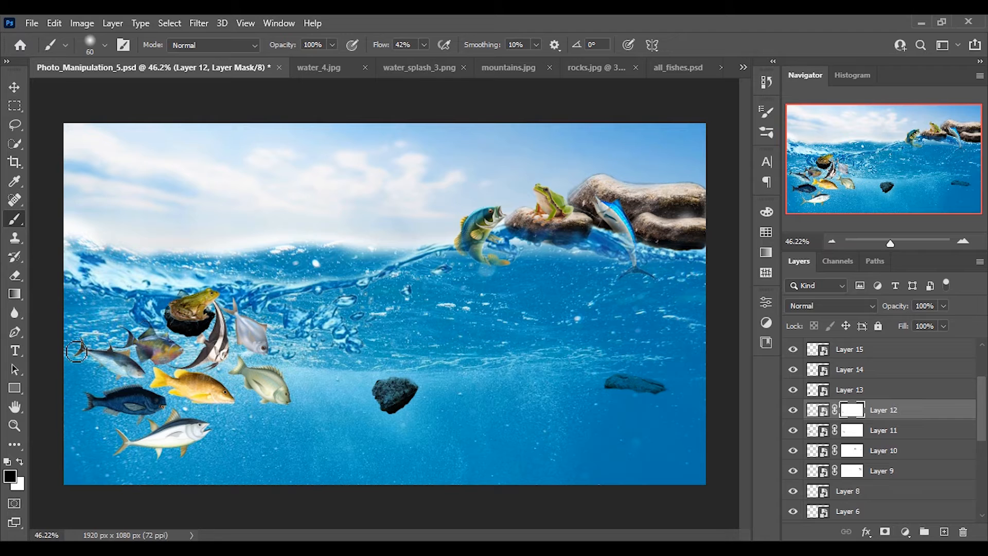
pyautogui.click(862, 392)
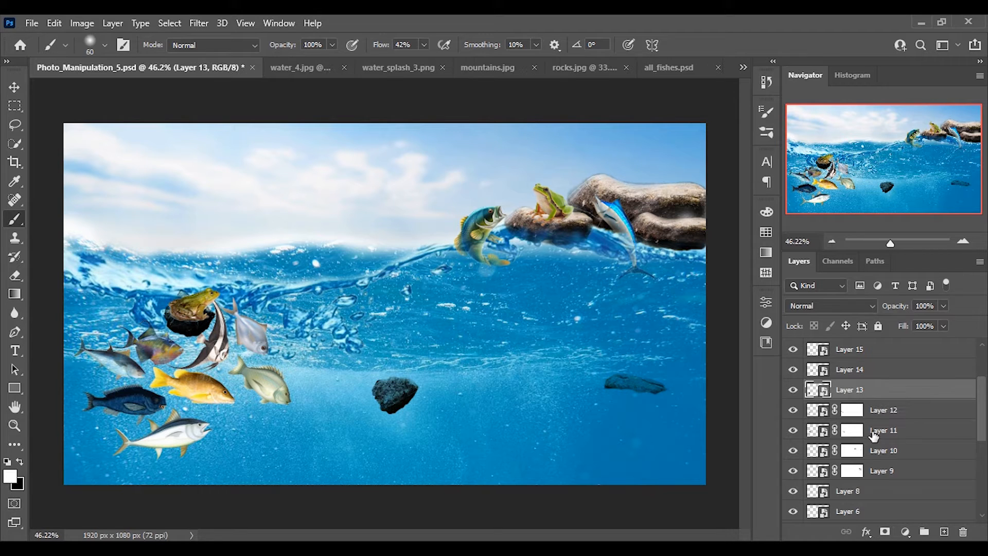
pyautogui.click(885, 532)
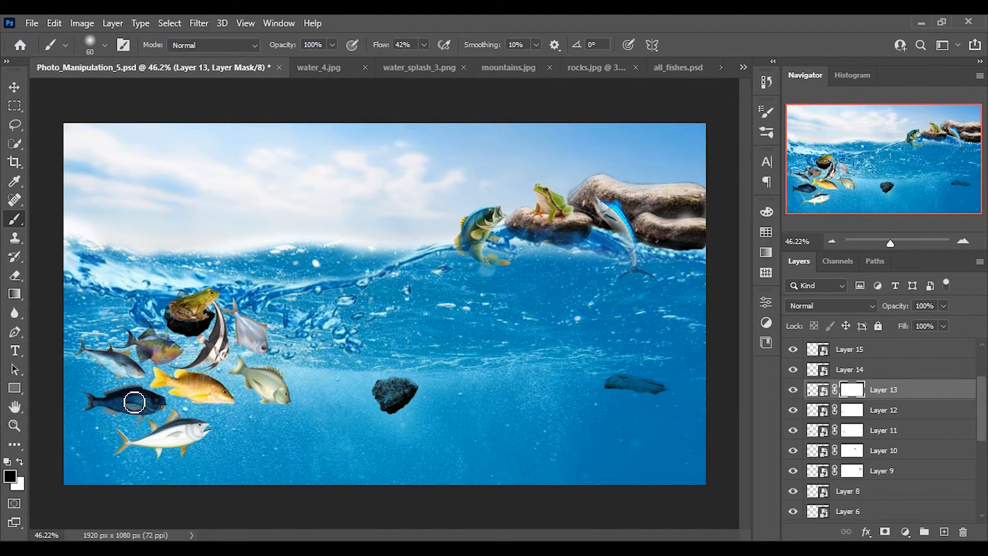
pyautogui.moveTo(144, 423); pyautogui.dragTo(123, 415)
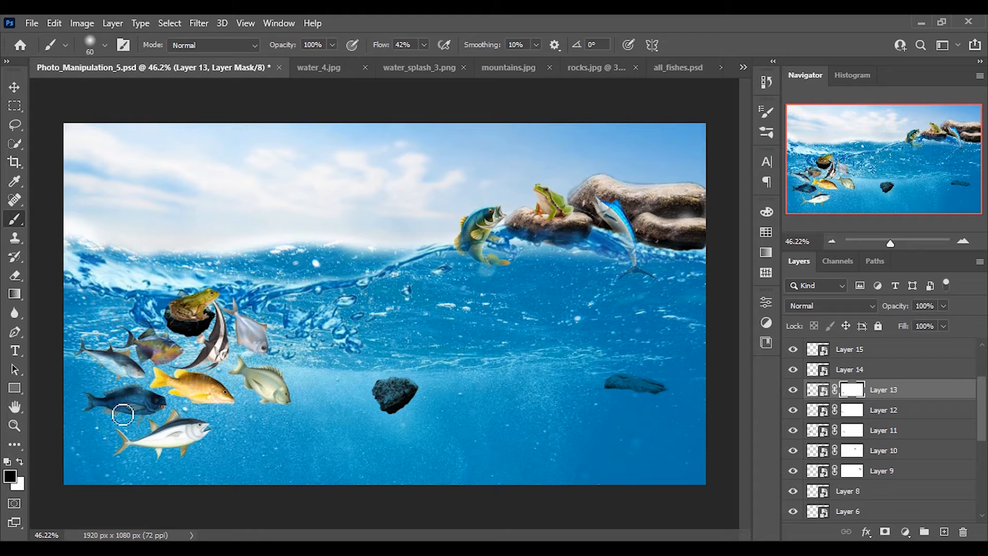
# Set the blend mode of the striped fish on Layer 14 and the large tuna on Layer 15 to Multiply.
pyautogui.press('v')
pyautogui.click(885, 370)
pyautogui.click(831, 306)
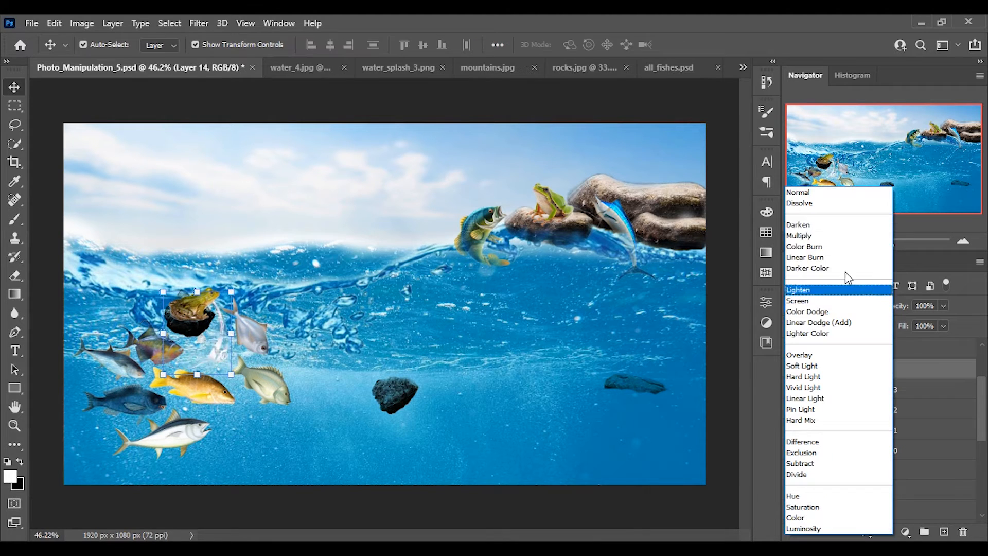
pyautogui.click(834, 236)
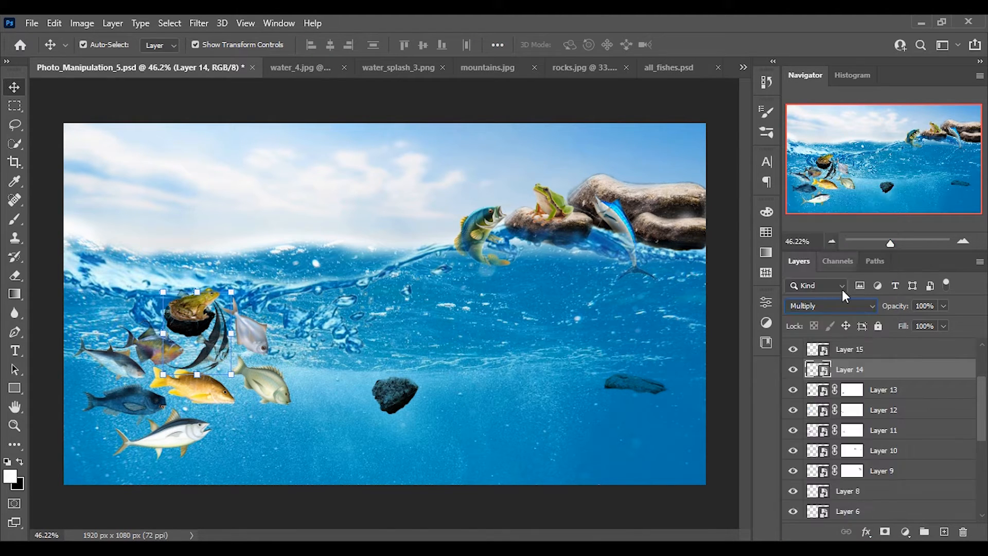
pyautogui.click(885, 352)
pyautogui.click(831, 305)
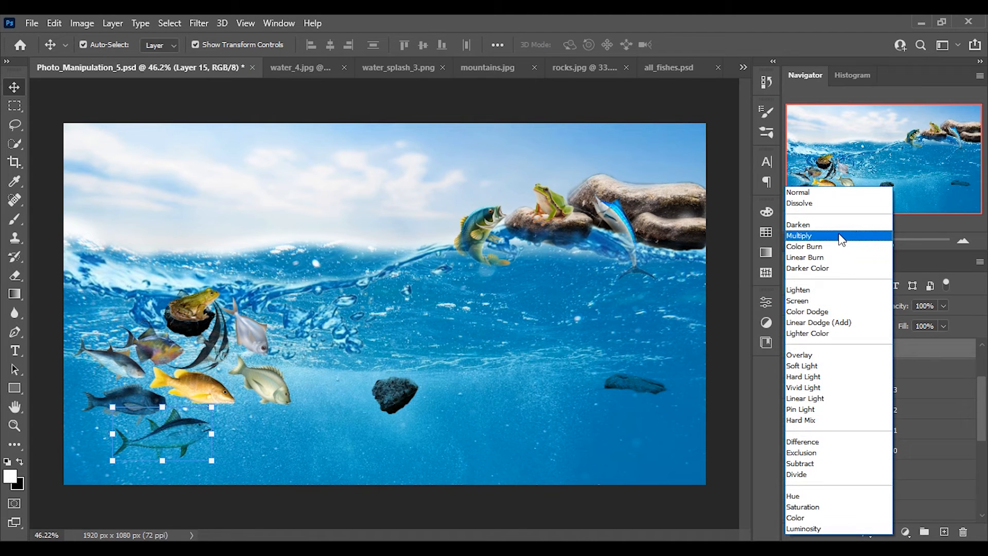
pyautogui.click(839, 235)
pyautogui.click(484, 512)
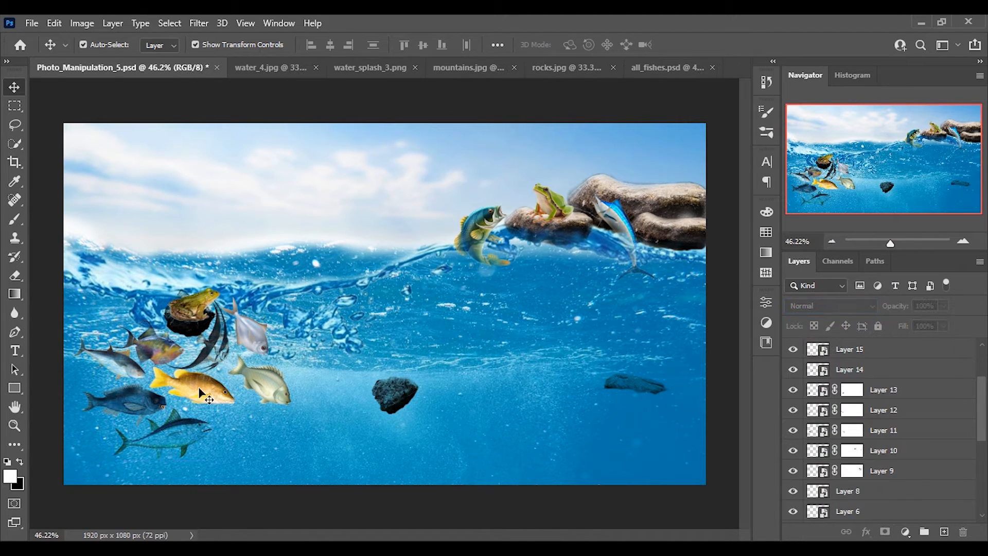
# Set the blend mode of the golden fish on Layer 16 and the pale green fish on Layer 18 to Multiply.
pyautogui.click(221, 401)
pyautogui.click(831, 305)
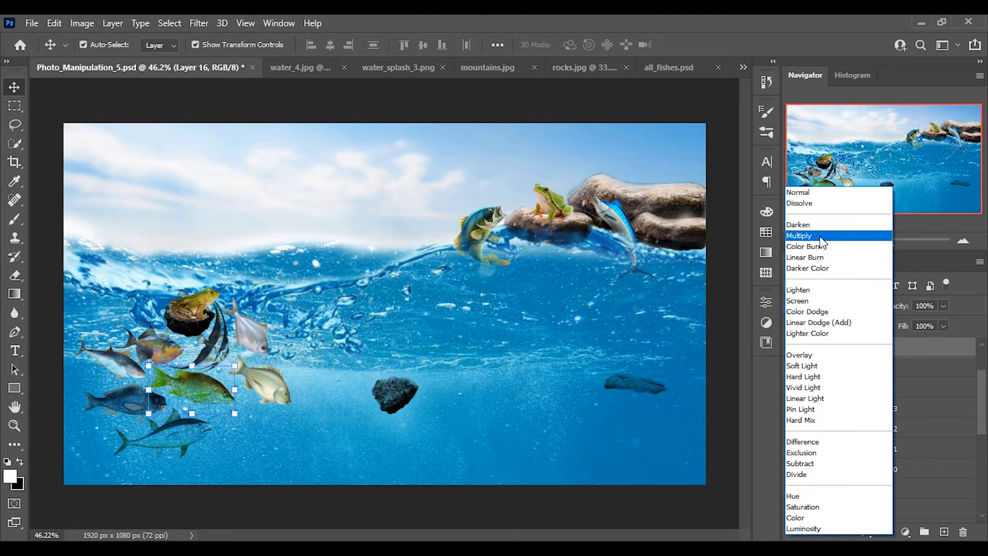
pyautogui.click(839, 236)
pyautogui.click(291, 394)
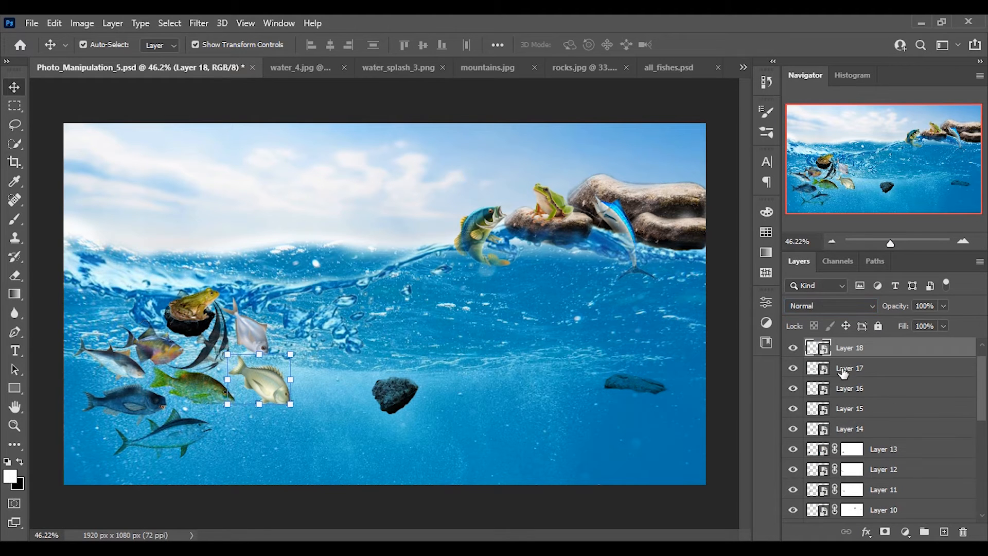
pyautogui.click(831, 305)
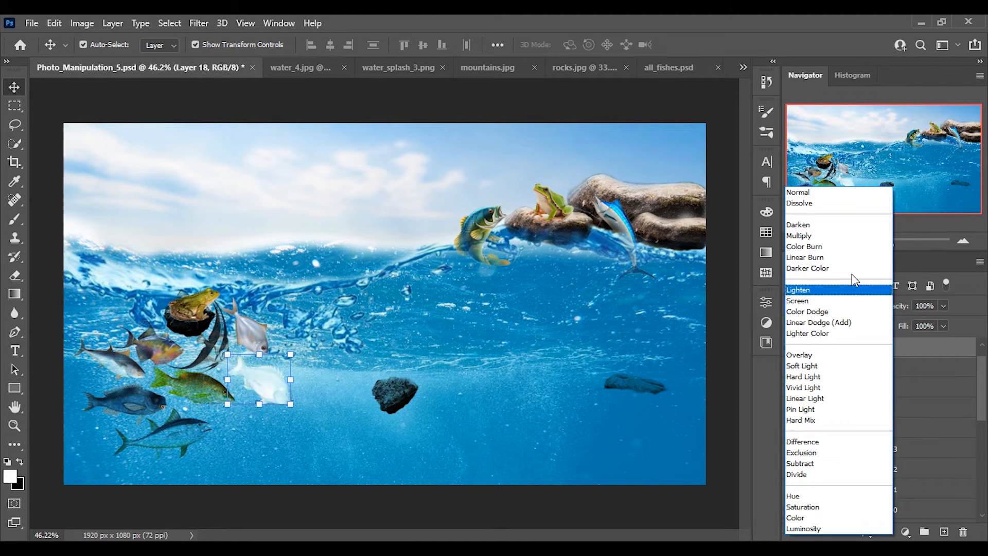
pyautogui.click(839, 236)
# Keep the silver-blue fish in Normal blend mode, add a layer mask to it, and fade it with a soft black brush.
pyautogui.click(260, 337)
pyautogui.click(831, 306)
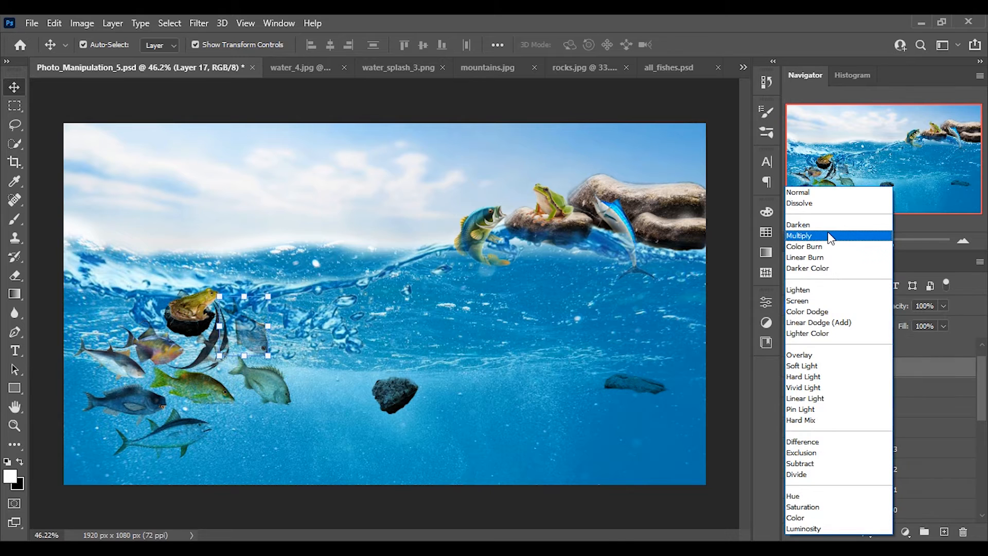
pyautogui.click(535, 107)
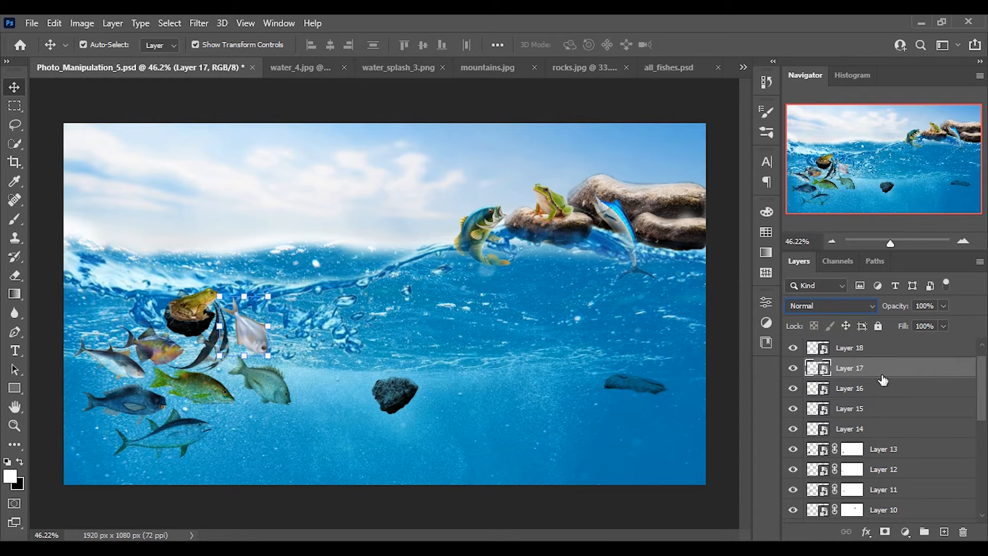
pyautogui.click(885, 531)
pyautogui.press('b')
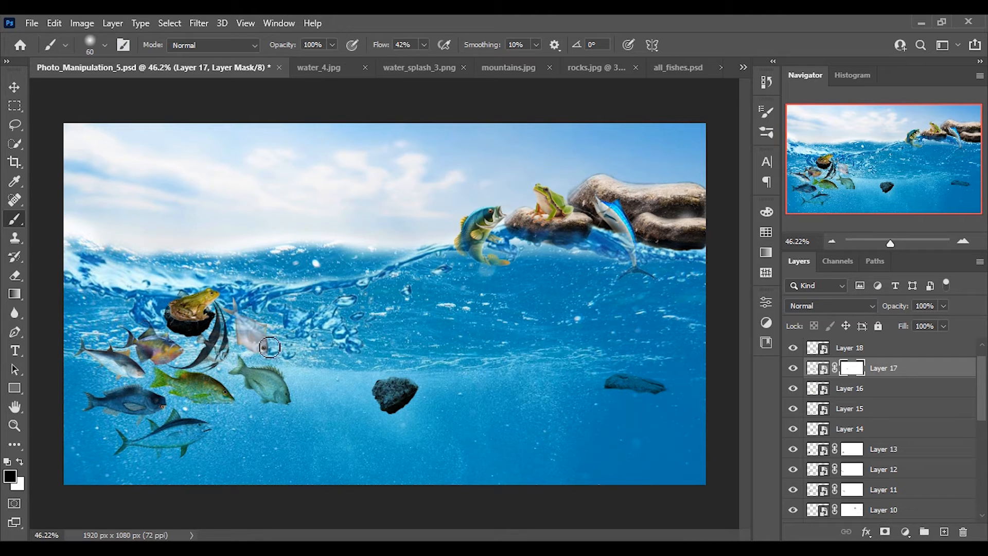
pyautogui.click(16, 88)
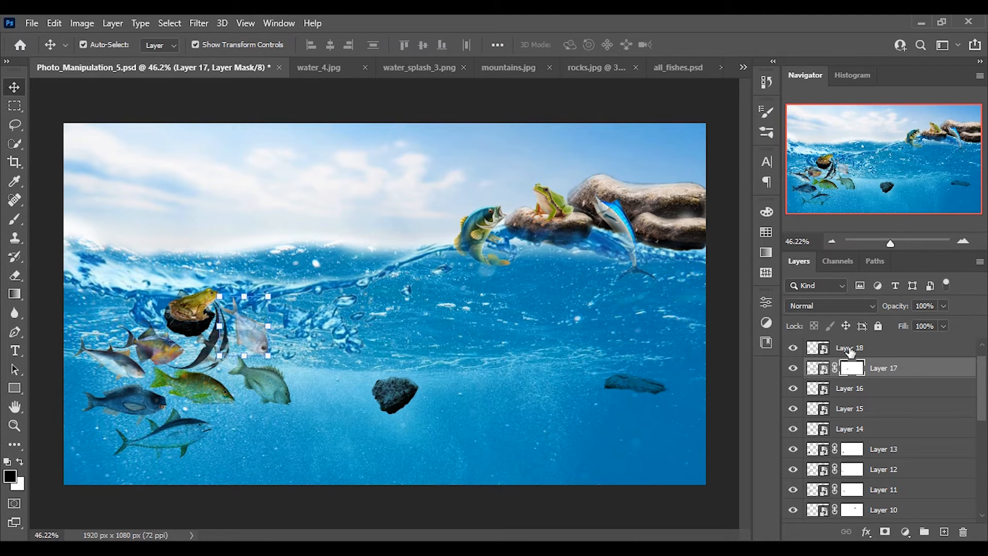
# Add a layer mask to the brown-green frog on Layer 19 and soften its blend with the black brush.
pyautogui.scroll(1, 840, 348)
pyautogui.click(862, 350)
pyautogui.click(884, 531)
pyautogui.press('b')
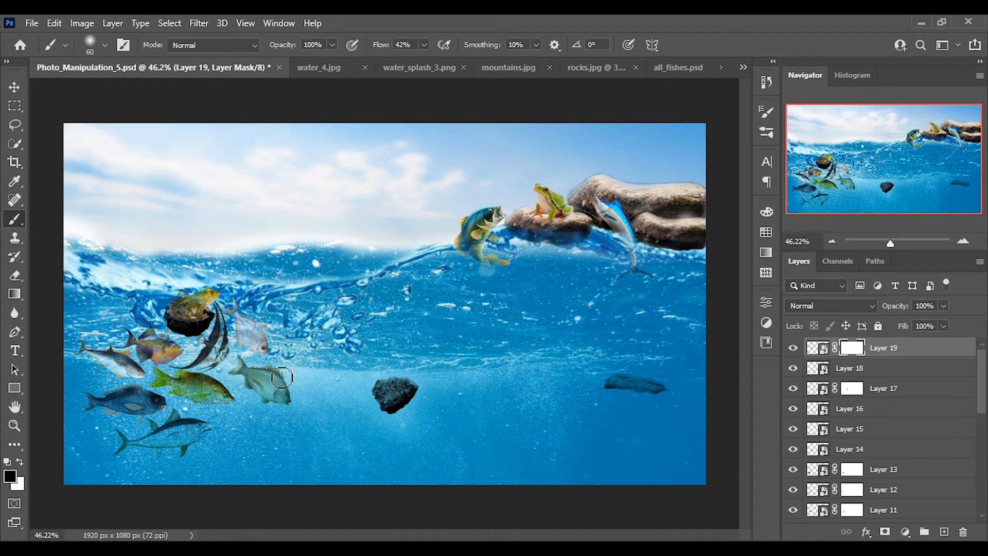
# Rotate the pale green fish to -145.90° so it dives more steeply, and shift it and the silver-blue fish closer to the group.
pyautogui.click(865, 392)
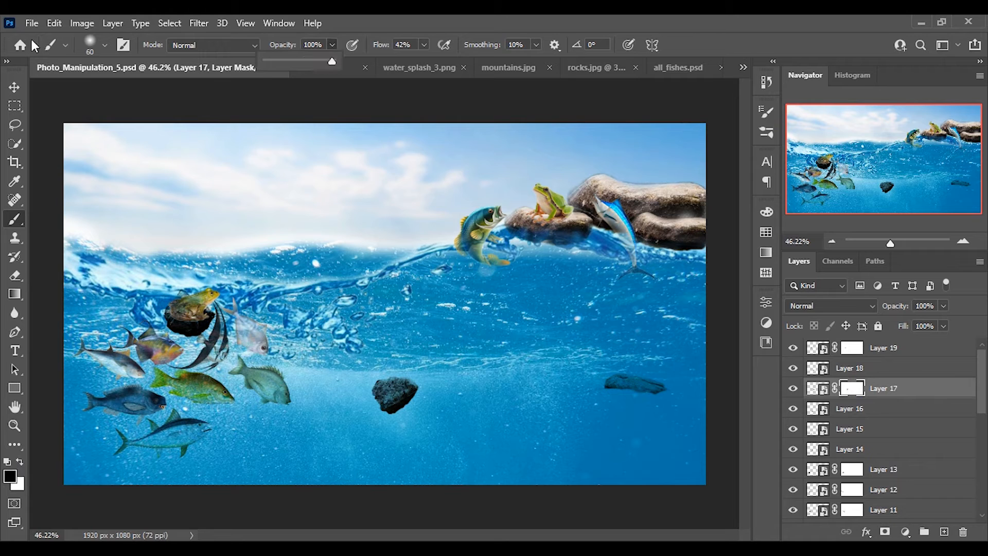
pyautogui.press('v')
pyautogui.moveTo(255, 348)
pyautogui.mouseDown()
pyautogui.moveTo(263, 356)
pyautogui.moveTo(265, 347)
pyautogui.mouseUp()
pyautogui.moveTo(272, 399)
pyautogui.mouseDown()
pyautogui.moveTo(273, 408)
pyautogui.moveTo(263, 400)
pyautogui.mouseUp()
pyautogui.click(261, 352)
pyautogui.click(260, 350)
pyautogui.click(669, 45)
pyautogui.click(260, 350)
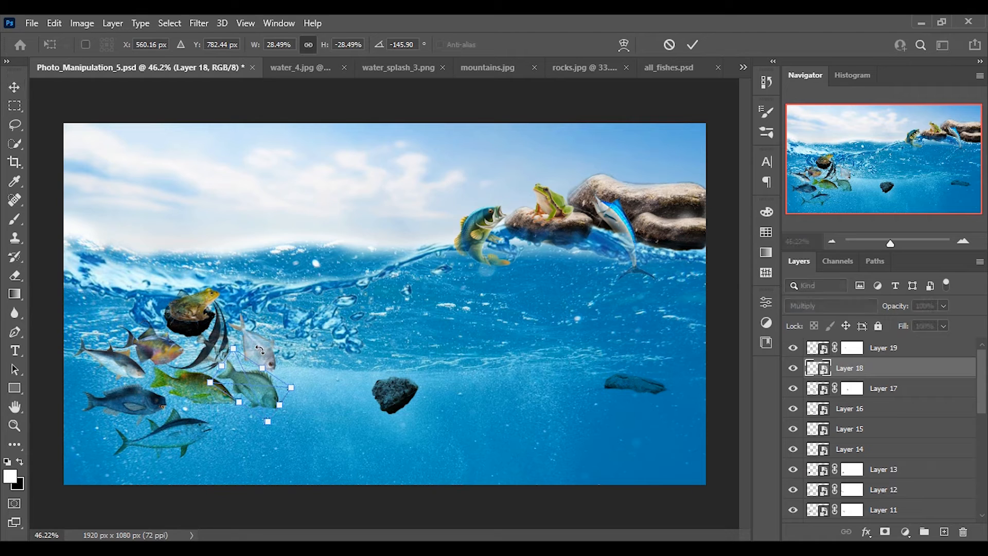
pyautogui.click(669, 45)
# Scale the silver-blue fish to 95.14%, rotate it -16.24°, and place it above the pale green fish.
pyautogui.moveTo(260, 354); pyautogui.dragTo(262, 357)
pyautogui.moveTo(294, 388)
pyautogui.mouseDown()
pyautogui.moveTo(300, 365)
pyautogui.moveTo(312, 384)
pyautogui.mouseUp()
pyautogui.moveTo(274, 354); pyautogui.dragTo(278, 357)
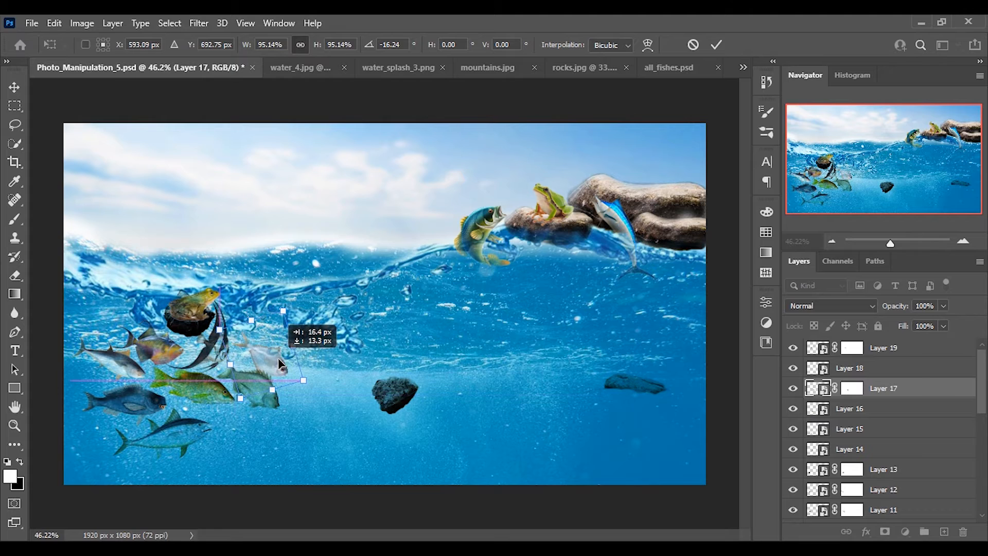
pyautogui.click(716, 45)
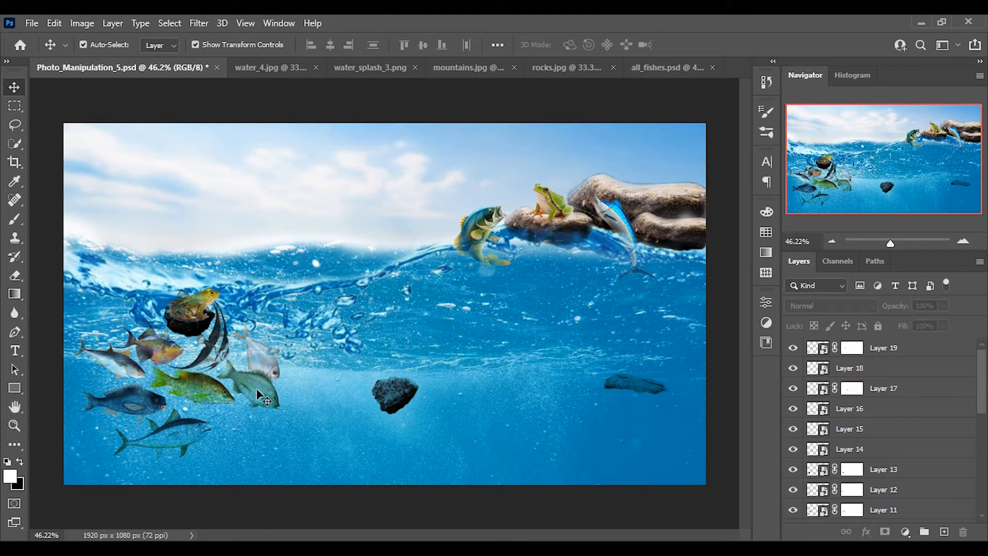
# Shrink the silver-blue fish further to 85.38% and rotate it another -12.26°, keeping it just above the pale green fish.
pyautogui.click(262, 356)
pyautogui.moveTo(292, 389); pyautogui.dragTo(290, 370)
pyautogui.moveTo(293, 394); pyautogui.dragTo(304, 382)
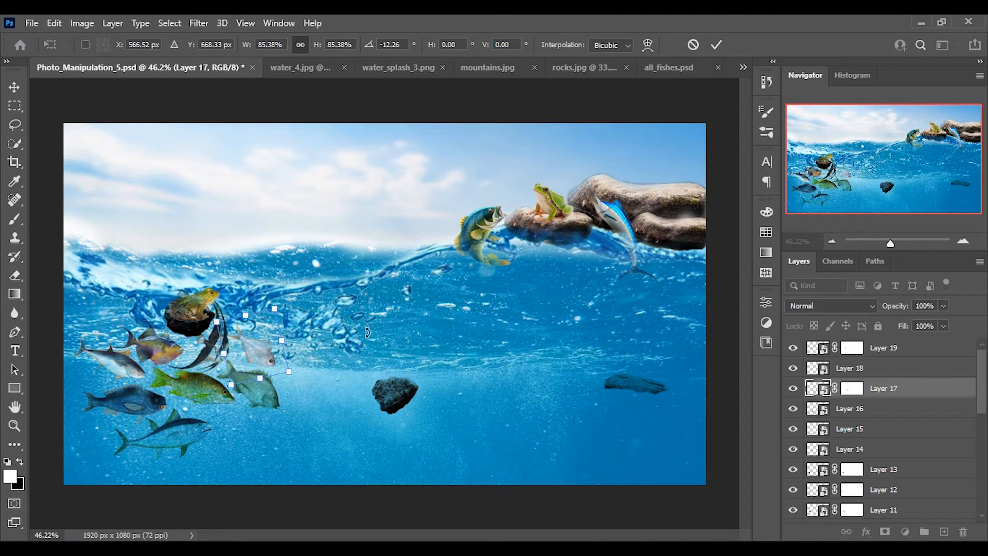
pyautogui.click(717, 45)
# Group the fish layers from Layer 11 through Layer 18, leaving out the frog, and name the group Fishes_1.
pyautogui.scroll(-5, 941, 442)
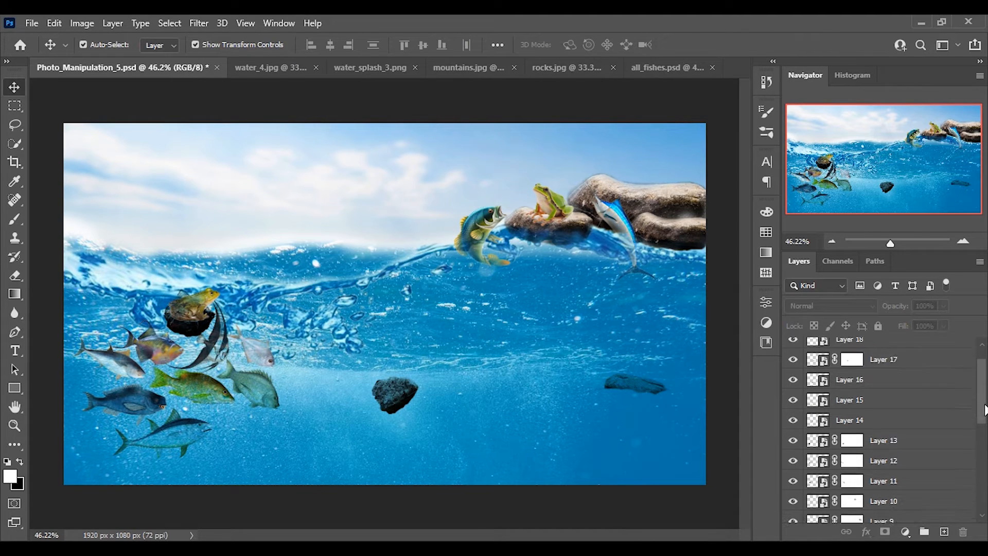
pyautogui.click(943, 448)
pyautogui.click(939, 407)
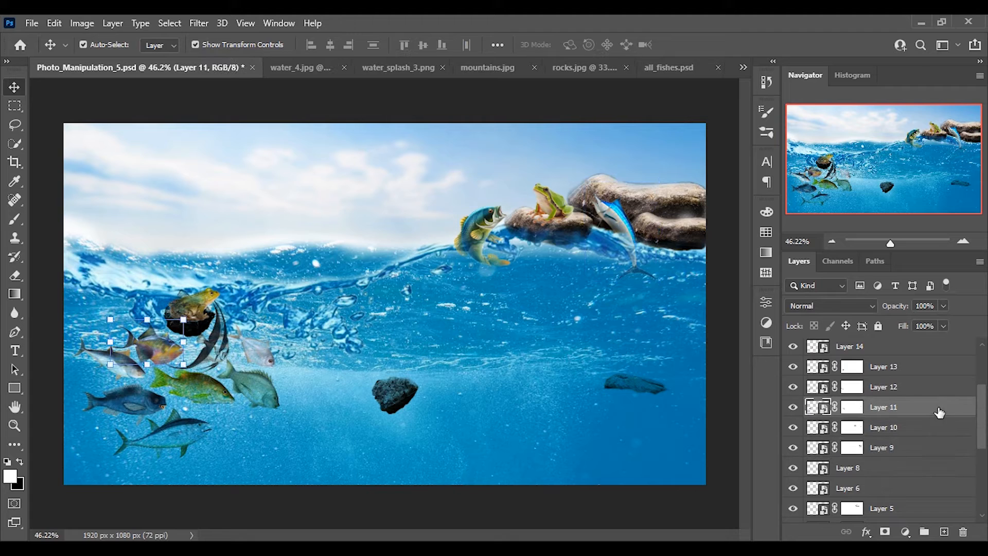
pyautogui.moveTo(980, 427); pyautogui.dragTo(980, 356)
pyautogui.keyDown('ctrl'); pyautogui.click(915, 435); pyautogui.keyUp('ctrl')
pyautogui.keyDown('ctrl'); pyautogui.click(897, 414); pyautogui.keyUp('ctrl')
pyautogui.keyDown('ctrl'); pyautogui.click(891, 394); pyautogui.keyUp('ctrl')
pyautogui.keyDown('ctrl'); pyautogui.click(895, 375); pyautogui.keyUp('ctrl')
pyautogui.keyDown('ctrl'); pyautogui.click(860, 412); pyautogui.keyUp('ctrl')
pyautogui.keyDown('ctrl'); pyautogui.click(895, 389); pyautogui.keyUp('ctrl')
pyautogui.keyDown('ctrl'); pyautogui.click(858, 364); pyautogui.keyUp('ctrl')
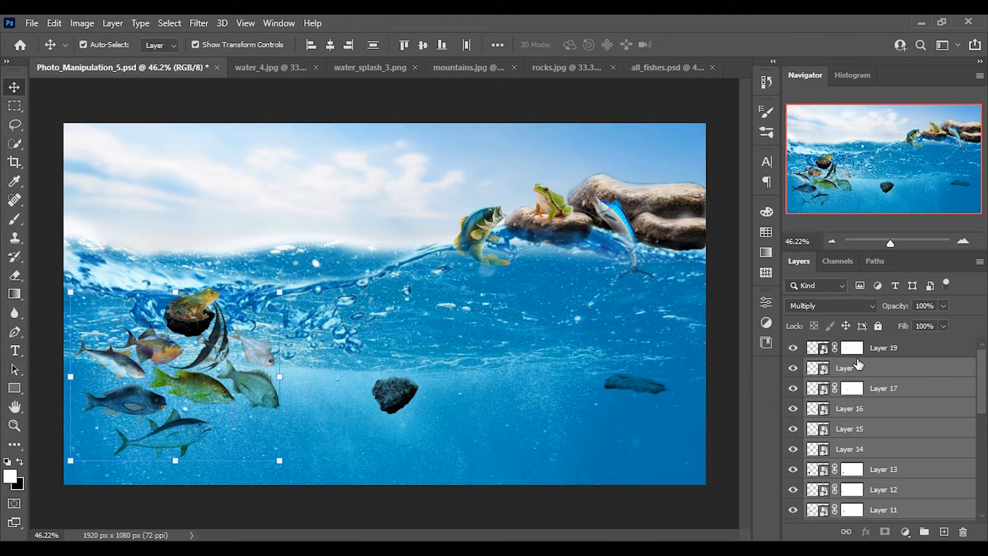
pyautogui.click(788, 347)
pyautogui.click(791, 347)
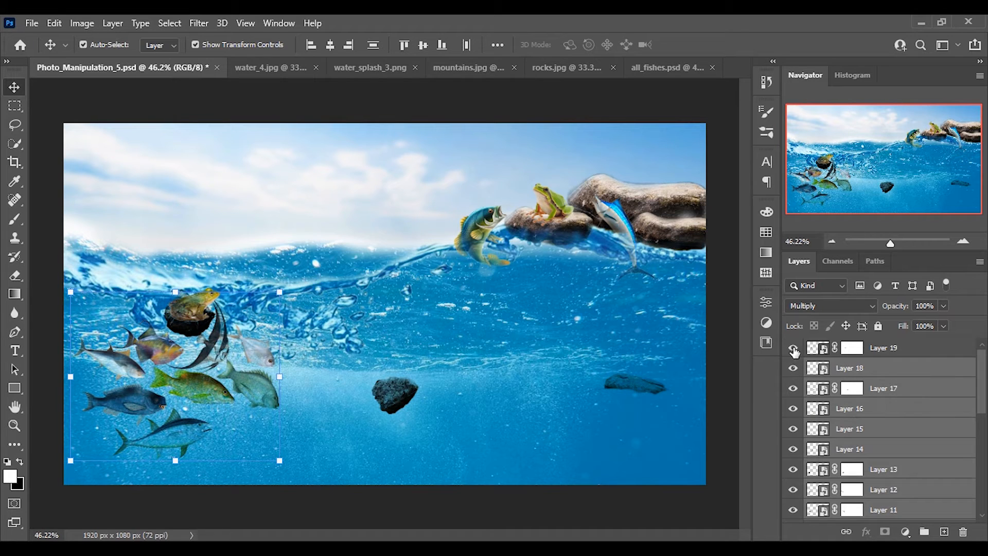
pyautogui.click(925, 532)
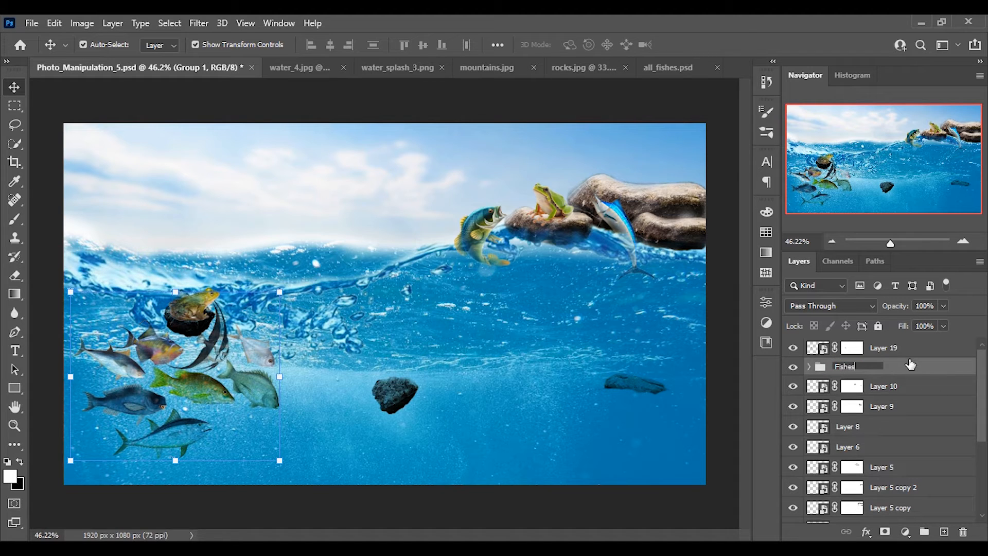
pyautogui.press('Return')
# Rotate the Fishes_1 group to 20.95°, scale it to 87.88%, and place it beneath the frog's rock.
pyautogui.moveTo(295, 471); pyautogui.dragTo(269, 458)
pyautogui.moveTo(178, 391)
pyautogui.mouseDown()
pyautogui.moveTo(187, 379)
pyautogui.moveTo(188, 393)
pyautogui.mouseUp()
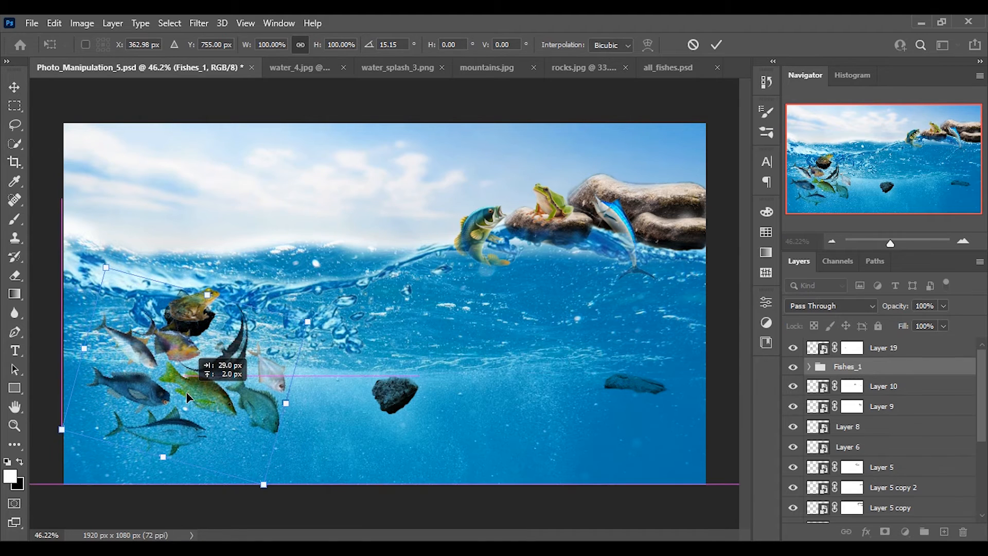
pyautogui.moveTo(253, 503)
pyautogui.mouseDown()
pyautogui.moveTo(233, 497)
pyautogui.moveTo(254, 494)
pyautogui.mouseUp()
pyautogui.moveTo(313, 336); pyautogui.dragTo(281, 343)
pyautogui.moveTo(218, 374); pyautogui.dragTo(224, 366)
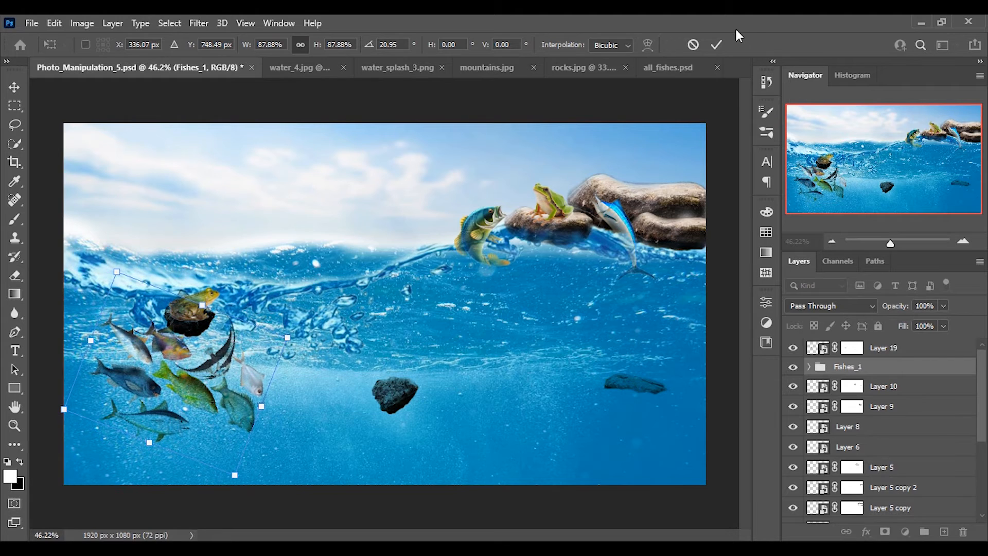
pyautogui.click(716, 44)
# Move the brown-green frog together with its dark rock slightly up, away from the fish group.
pyautogui.click(199, 326)
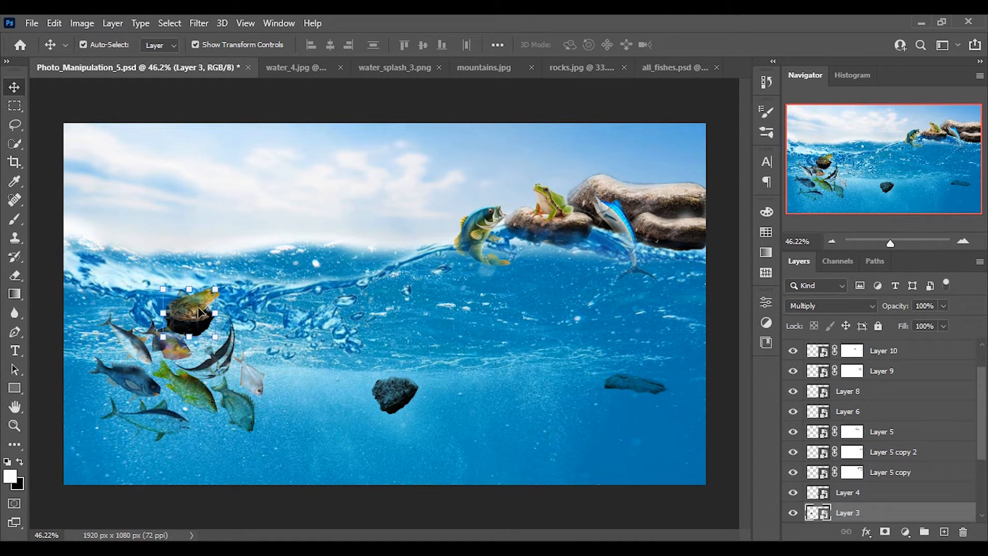
pyautogui.keyDown('shift'); pyautogui.click(199, 311); pyautogui.keyUp('shift')
pyautogui.scroll(-2, 976, 385)
pyautogui.scroll(5, 976, 385)
pyautogui.moveTo(194, 327); pyautogui.dragTo(195, 314)
pyautogui.click(166, 360)
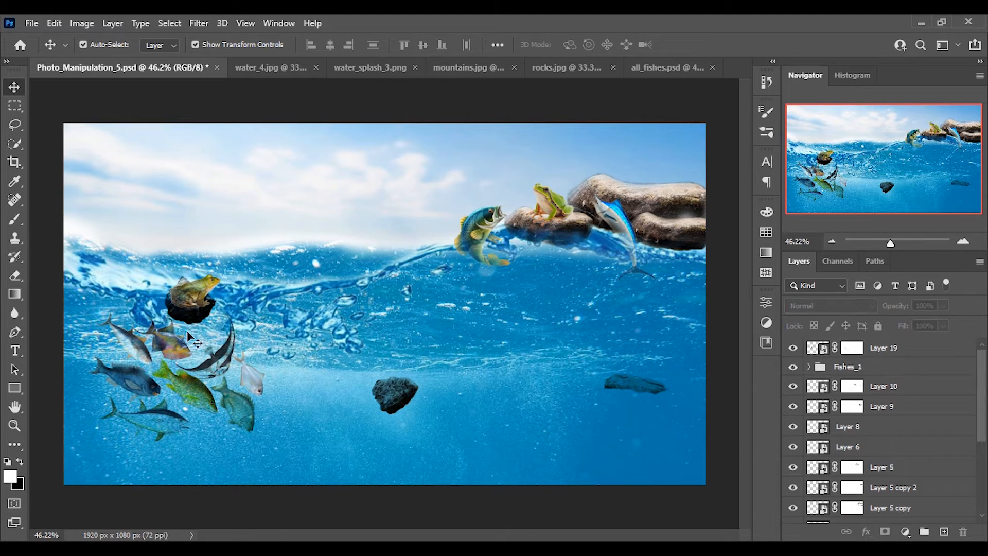
# Nudge the Fishes_1 group upward in larger increments until it sits closer under the frog's dark rock.
pyautogui.click(871, 354)
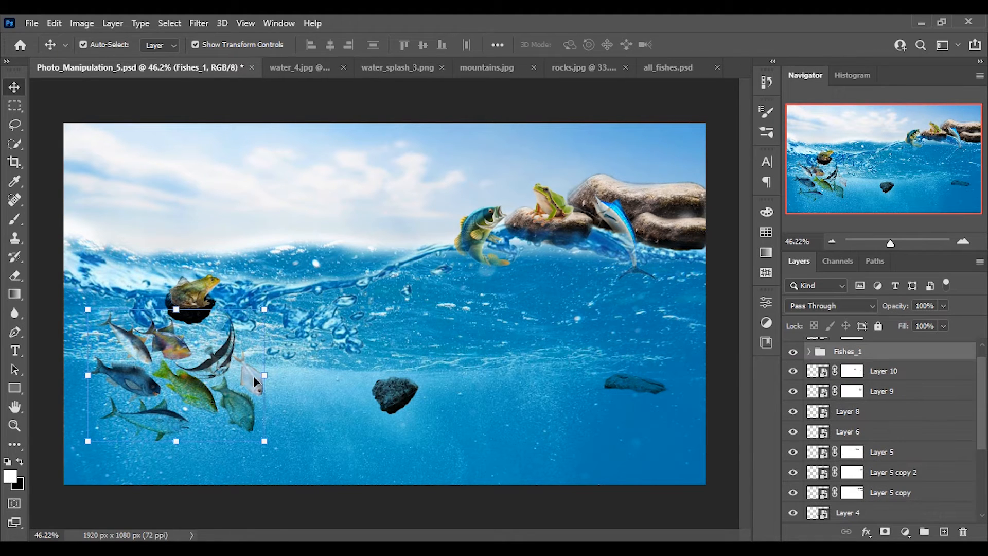
pyautogui.hotkey('shift', 'Up')
pyautogui.hotkey('shift', 'Up')
pyautogui.hotkey('shift', 'Up')
pyautogui.hotkey('shift', 'Up')
pyautogui.hotkey('shift', 'Up')
pyautogui.hotkey('shift', 'Up')
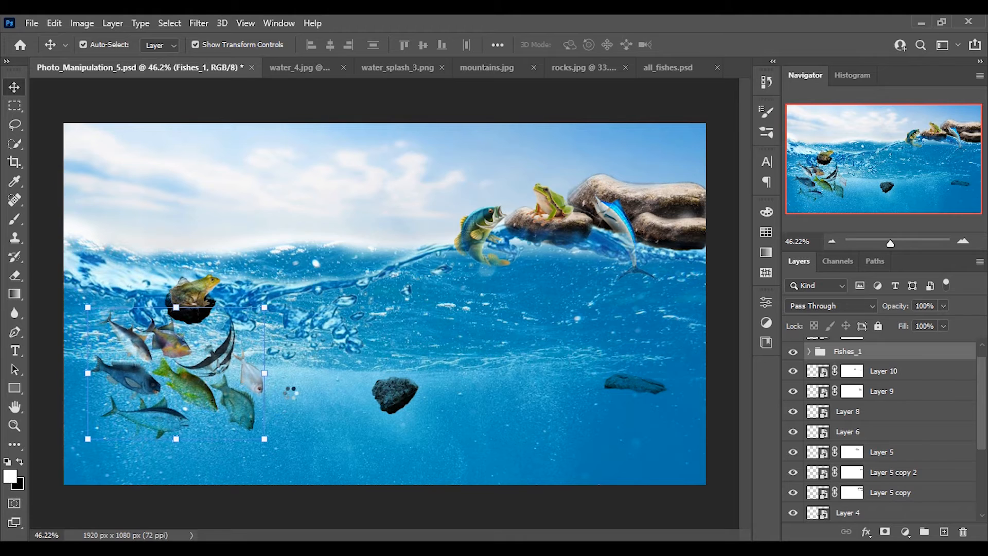
pyautogui.click(257, 496)
# Bring the black-striped roosterfish from all_fishes.psd into the water scene and scale it to 12.80%.
pyautogui.click(658, 69)
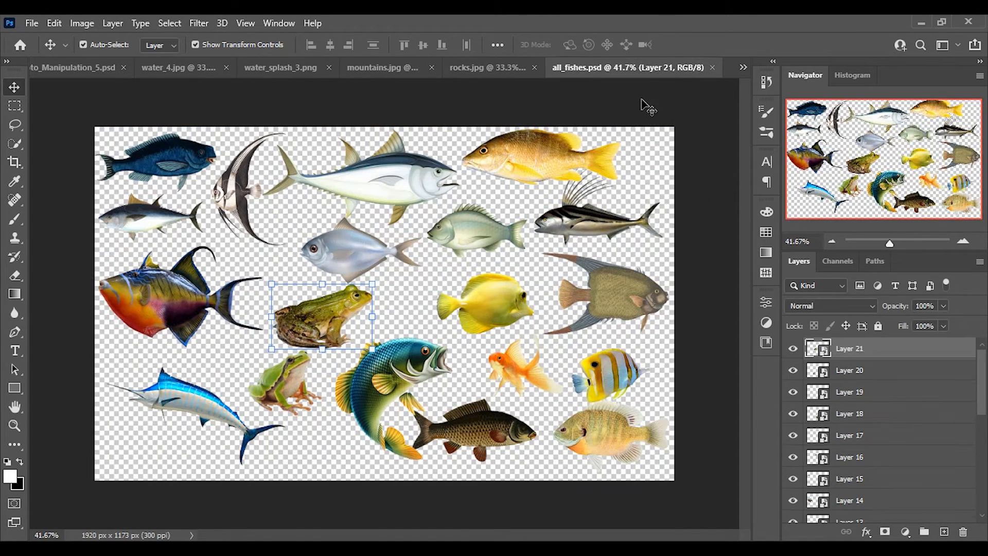
pyautogui.moveTo(592, 221); pyautogui.dragTo(456, 337)
pyautogui.moveTo(525, 290); pyautogui.dragTo(479, 319)
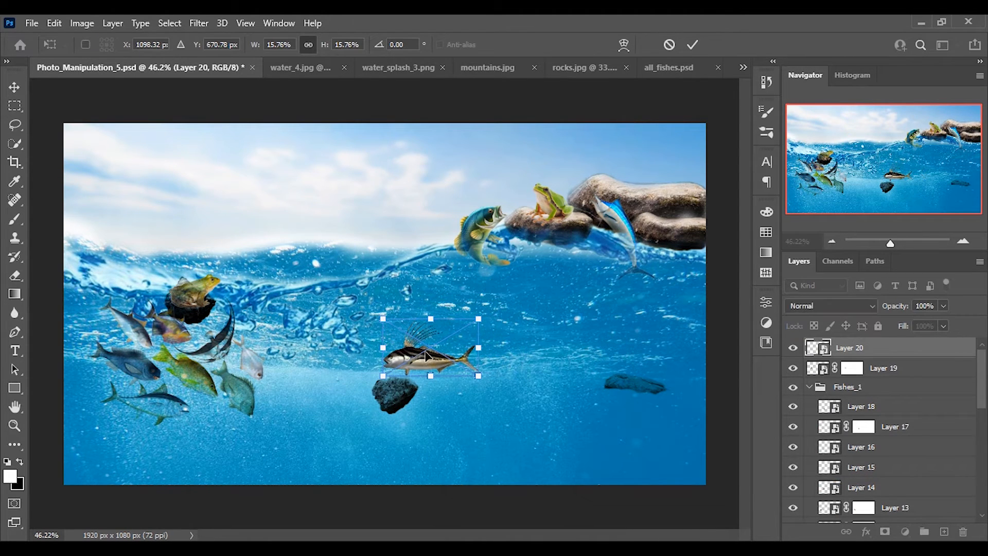
pyautogui.moveTo(426, 356); pyautogui.dragTo(449, 330)
pyautogui.moveTo(501, 294); pyautogui.dragTo(482, 307)
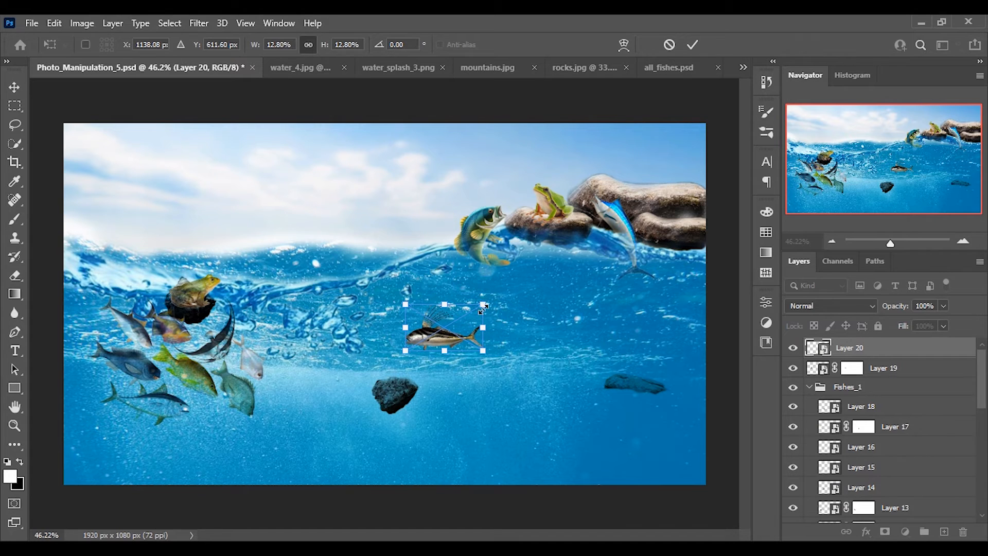
# Mirror the roosterfish to face right, rotate it to 157.94° below the leaping fish, and set its blend mode to Multiply.
pyautogui.click(694, 44)
pyautogui.rightClick(448, 339)
pyautogui.press('Escape')
pyautogui.hotkey('ctrl', 't')
pyautogui.rightClick(448, 325)
pyautogui.click(490, 304)
pyautogui.moveTo(443, 329); pyautogui.dragTo(485, 310)
pyautogui.moveTo(526, 356); pyautogui.dragTo(541, 330)
pyautogui.click(831, 306)
pyautogui.click(836, 236)
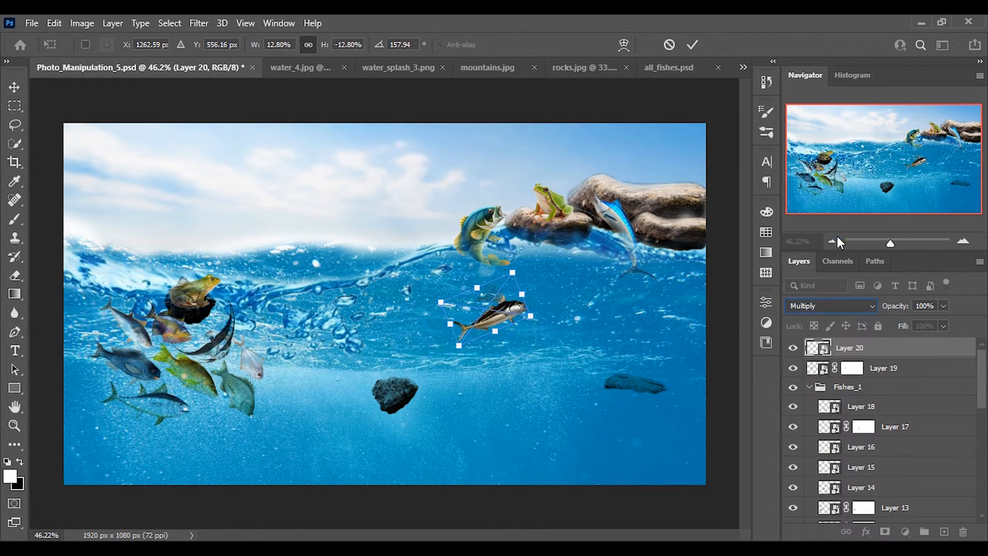
pyautogui.click(693, 44)
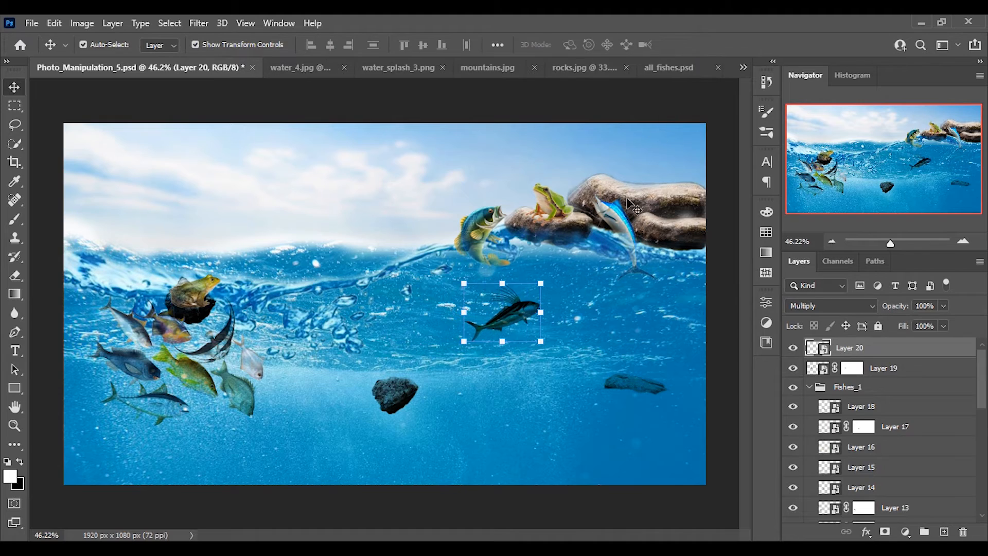
# Add the brown angelfish from all_fishes.psd, shrink and rotate it below the roosterfish, and set its blend mode to Multiply.
pyautogui.click(669, 67)
pyautogui.moveTo(602, 288); pyautogui.dragTo(513, 386)
pyautogui.hotkey('ctrl', 't')
pyautogui.moveTo(578, 341); pyautogui.dragTo(519, 379)
pyautogui.moveTo(536, 445); pyautogui.dragTo(545, 415)
pyautogui.moveTo(494, 395); pyautogui.dragTo(508, 369)
pyautogui.moveTo(561, 389); pyautogui.dragTo(537, 409)
pyautogui.press('Return')
pyautogui.click(831, 305)
pyautogui.click(818, 238)
pyautogui.moveTo(496, 382); pyautogui.dragTo(512, 372)
# Add the yellow tang from all_fishes.psd below the angelfish at 33.79% scale and -25.56° rotation, blended with Multiply.
pyautogui.click(664, 71)
pyautogui.moveTo(533, 303); pyautogui.dragTo(585, 398)
pyautogui.moveTo(561, 425); pyautogui.dragTo(549, 434)
pyautogui.moveTo(584, 461); pyautogui.dragTo(592, 436)
pyautogui.moveTo(546, 428); pyautogui.dragTo(554, 417)
pyautogui.moveTo(564, 383); pyautogui.dragTo(560, 390)
pyautogui.click(831, 306)
pyautogui.click(813, 236)
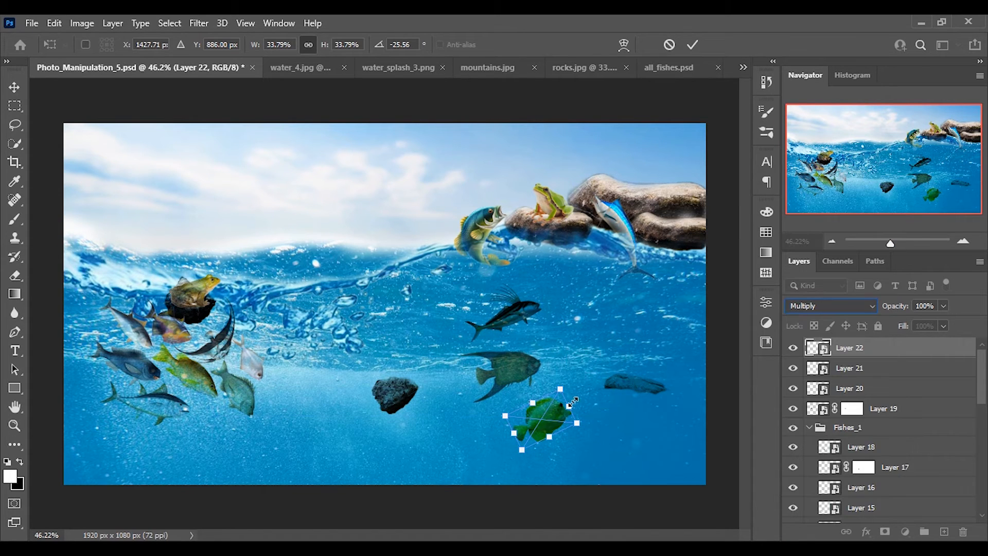
pyautogui.click(692, 46)
# Add the yellow striped butterflyfish from all_fishes.psd beside the tang, shrink and tilt it, and set its blend mode to Multiply.
pyautogui.click(668, 68)
pyautogui.moveTo(606, 370); pyautogui.dragTo(112, 70)
pyautogui.moveTo(602, 436); pyautogui.dragTo(602, 436)
pyautogui.moveTo(647, 404); pyautogui.dragTo(616, 425)
pyautogui.moveTo(635, 478); pyautogui.dragTo(621, 428)
pyautogui.click(831, 306)
pyautogui.click(813, 236)
pyautogui.click(692, 45)
# Rearrange the four darkened fish: roosterfish slightly right, angelfish re-angled above the dark rock, tang and butterflyfish slightly left.
pyautogui.moveTo(527, 319)
pyautogui.mouseDown()
pyautogui.moveTo(494, 316)
pyautogui.moveTo(543, 322)
pyautogui.mouseUp()
pyautogui.moveTo(514, 368); pyautogui.dragTo(436, 324)
pyautogui.moveTo(448, 328); pyautogui.dragTo(446, 369)
pyautogui.click(692, 45)
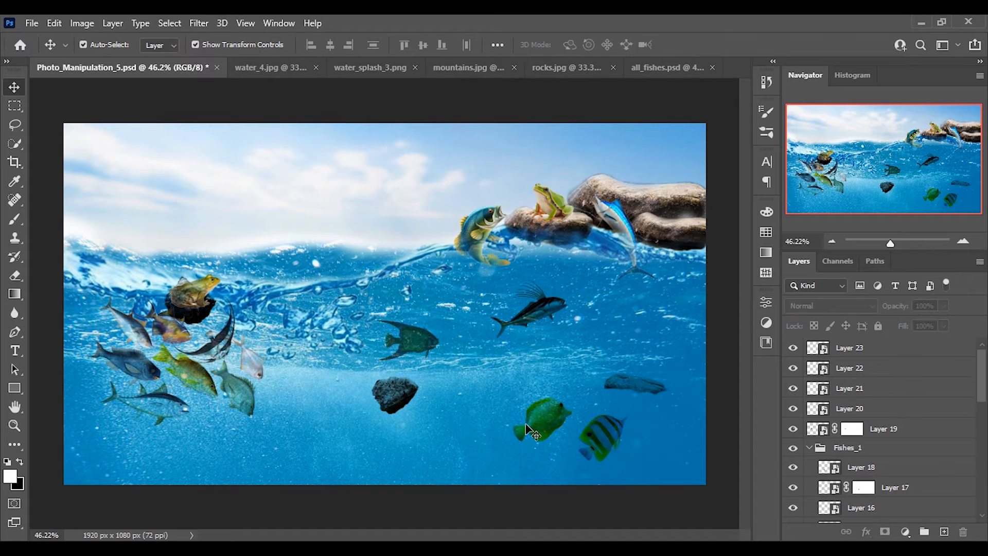
pyautogui.moveTo(541, 417); pyautogui.dragTo(525, 415)
pyautogui.moveTo(602, 435); pyautogui.dragTo(581, 430)
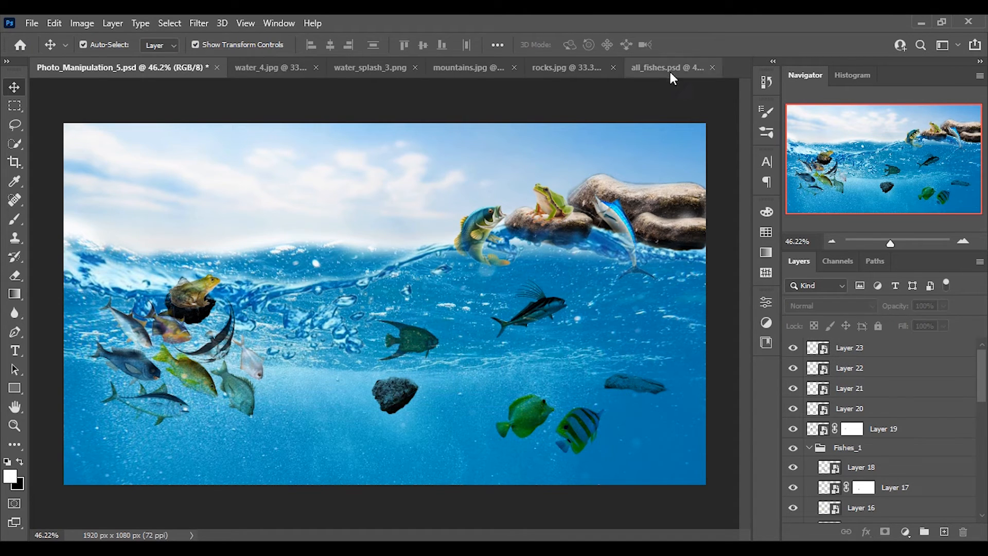
# Add the brown carp from all_fishes.psd below the dark rock at 19.16% scale and -16.05° rotation, blended with Multiply.
pyautogui.click(668, 67)
pyautogui.click(477, 438)
pyautogui.moveTo(477, 438); pyautogui.dragTo(370, 433)
pyautogui.moveTo(438, 399); pyautogui.dragTo(408, 425)
pyautogui.click(831, 306)
pyautogui.click(808, 235)
pyautogui.moveTo(454, 451); pyautogui.dragTo(434, 431)
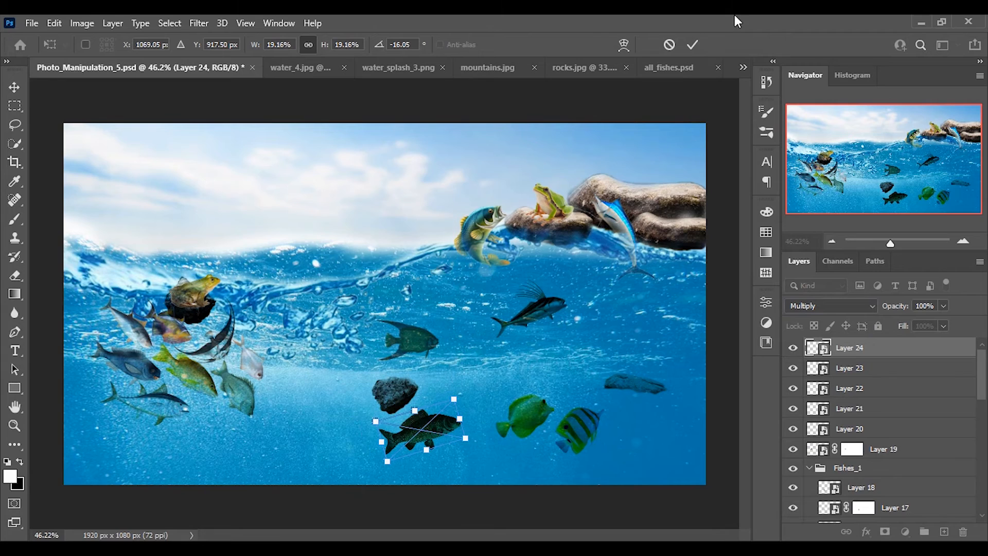
pyautogui.click(692, 44)
# Add the pale sunfish from all_fishes.psd above the flat blue rock at 13.45% scale and 18.89° rotation, blended with Multiply.
pyautogui.click(668, 68)
pyautogui.moveTo(613, 353); pyautogui.dragTo(114, 72)
pyautogui.moveTo(579, 367); pyautogui.dragTo(579, 366)
pyautogui.moveTo(642, 321); pyautogui.dragTo(585, 356)
pyautogui.moveTo(575, 387); pyautogui.dragTo(689, 359)
pyautogui.click(833, 304)
pyautogui.click(833, 236)
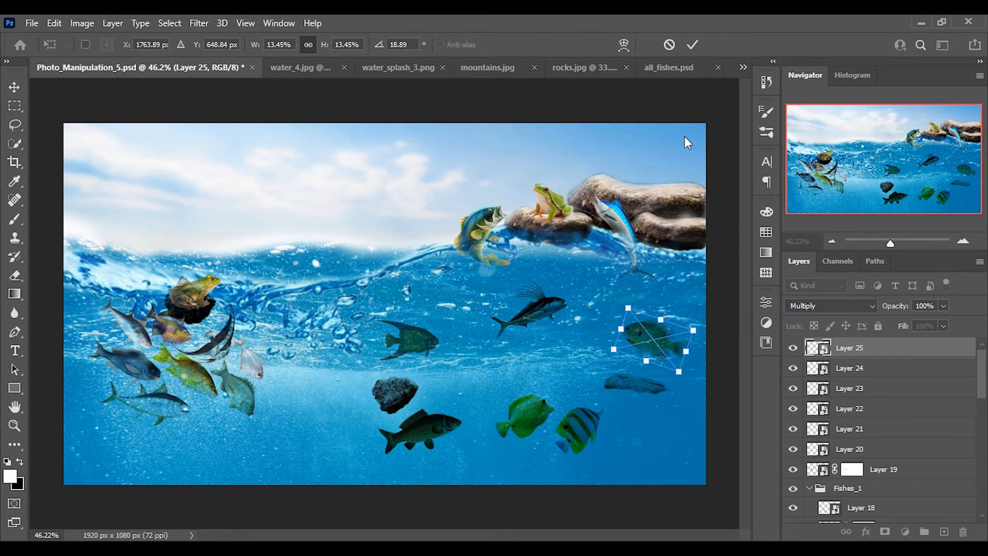
pyautogui.click(693, 44)
# Add the goldfish from all_fishes.psd near the flat blue rock, scale it down, and set its blend mode to Multiply.
pyautogui.click(668, 67)
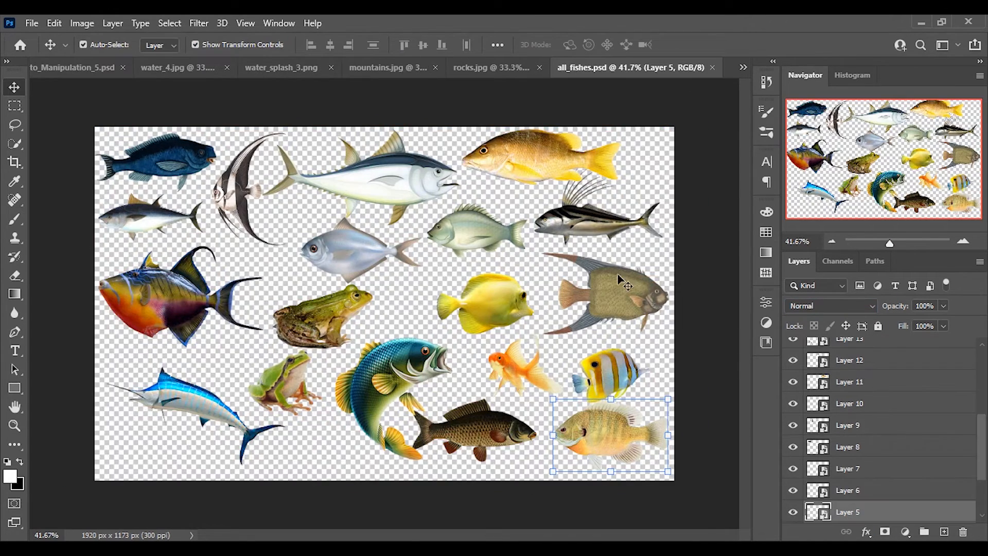
pyautogui.moveTo(526, 405); pyautogui.dragTo(561, 378)
pyautogui.moveTo(606, 320); pyautogui.dragTo(590, 333)
pyautogui.click(831, 305)
pyautogui.click(833, 236)
pyautogui.click(692, 45)
# Move the flat blue rock left above the tang and place the goldfish to its right, below the sunfish.
pyautogui.moveTo(553, 368)
pyautogui.mouseDown()
pyautogui.moveTo(607, 314)
pyautogui.moveTo(641, 409)
pyautogui.moveTo(636, 372)
pyautogui.moveTo(625, 390)
pyautogui.moveTo(601, 372)
pyautogui.moveTo(555, 373)
pyautogui.mouseUp()
pyautogui.click(625, 383)
pyautogui.moveTo(644, 405); pyautogui.dragTo(628, 374)
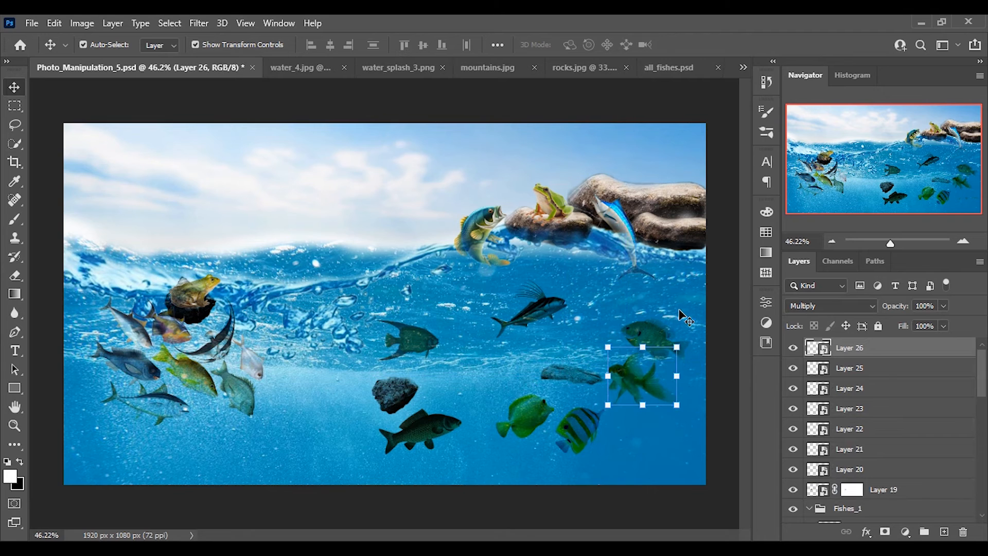
# Tilt and reposition the sunfish slightly upward, and raise the goldfish a little beneath it.
pyautogui.click(677, 310)
pyautogui.moveTo(655, 337); pyautogui.dragTo(676, 325)
pyautogui.click(692, 45)
pyautogui.click(680, 152)
pyautogui.moveTo(643, 374); pyautogui.dragTo(644, 361)
# Shift the striped butterflyfish and the green-tinted tang to the right, with the tang slightly higher.
pyautogui.click(579, 433)
pyautogui.moveTo(580, 437); pyautogui.dragTo(608, 435)
pyautogui.moveTo(538, 420); pyautogui.dragTo(555, 414)
# Place the carp to the right of the dark rock with a slight rotation, and adjust the angelfish's tilt.
pyautogui.click(419, 432)
pyautogui.moveTo(461, 410)
pyautogui.mouseDown()
pyautogui.moveTo(453, 412)
pyautogui.moveTo(463, 407)
pyautogui.mouseUp()
pyautogui.click(692, 45)
pyautogui.click(412, 339)
pyautogui.moveTo(443, 372); pyautogui.dragTo(451, 355)
pyautogui.click(693, 45)
pyautogui.click(635, 110)
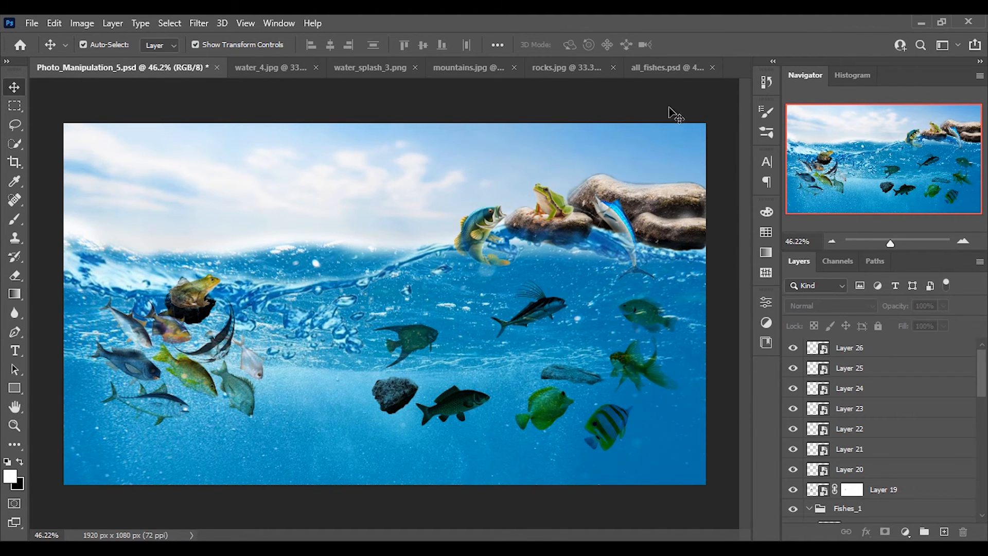
pyautogui.click(664, 69)
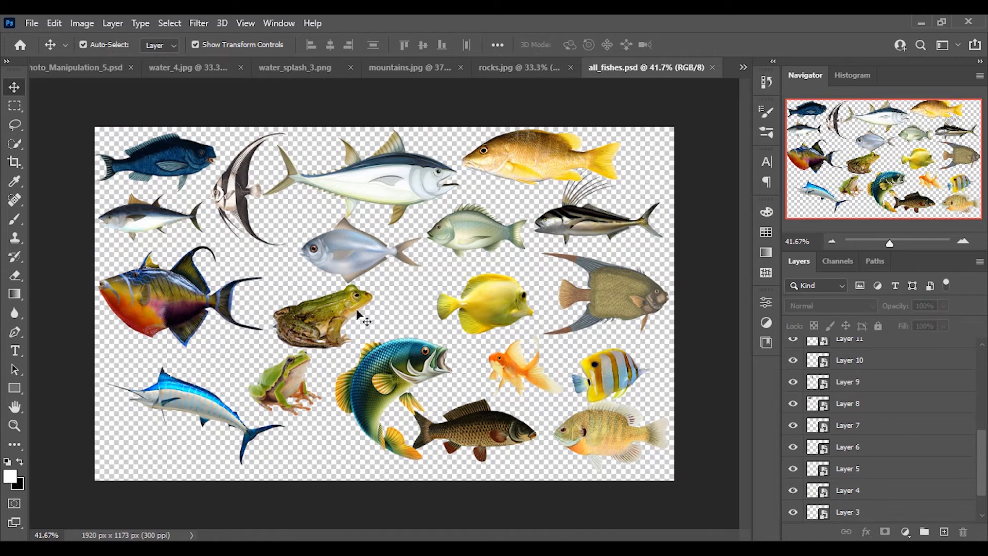
pyautogui.click(75, 67)
# Enlarge the Fishes_1 group to 125.34% below the frog's rock, and reduce its size slightly.
pyautogui.scroll(5, 980, 449)
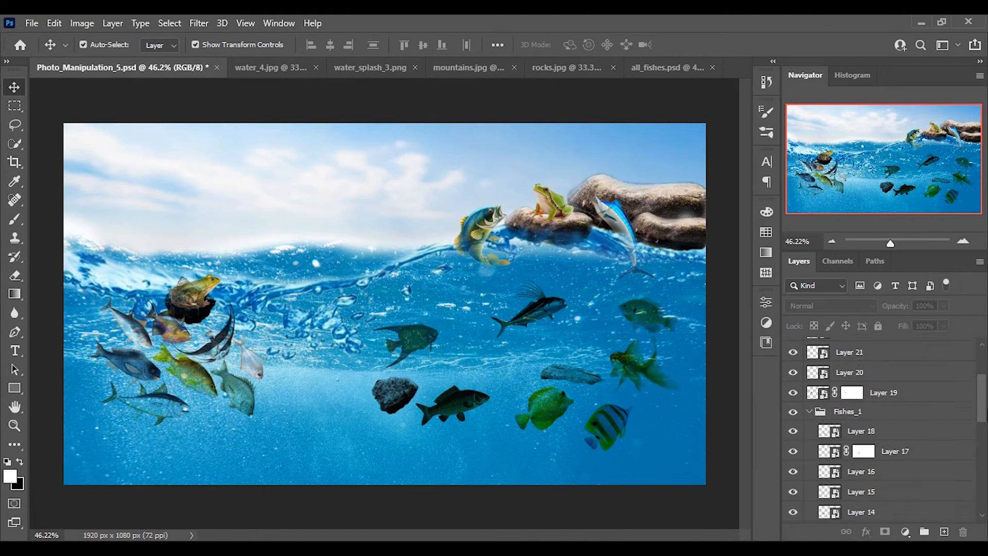
pyautogui.click(808, 420)
pyautogui.click(830, 420)
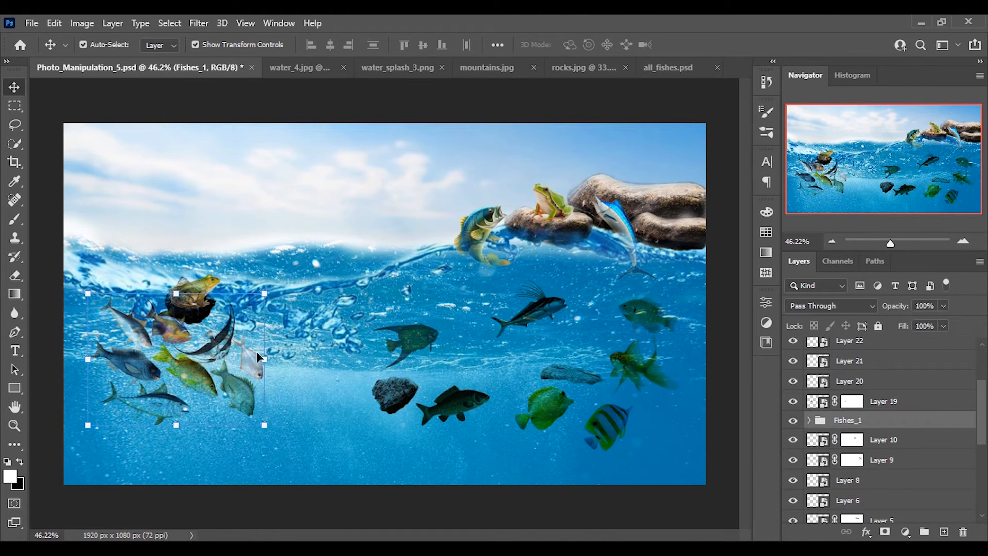
pyautogui.moveTo(264, 294); pyautogui.dragTo(308, 260)
pyautogui.moveTo(236, 322); pyautogui.dragTo(229, 369)
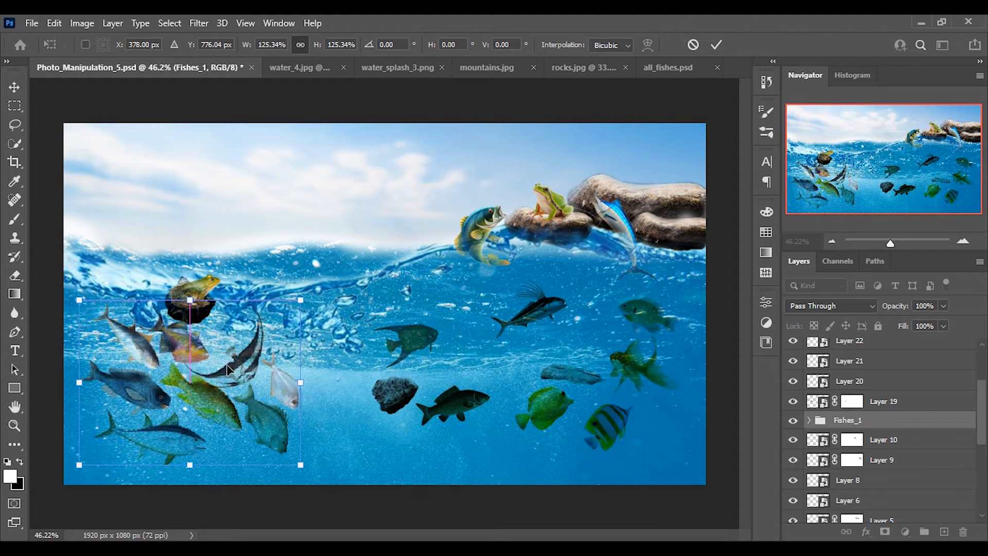
pyautogui.click(717, 45)
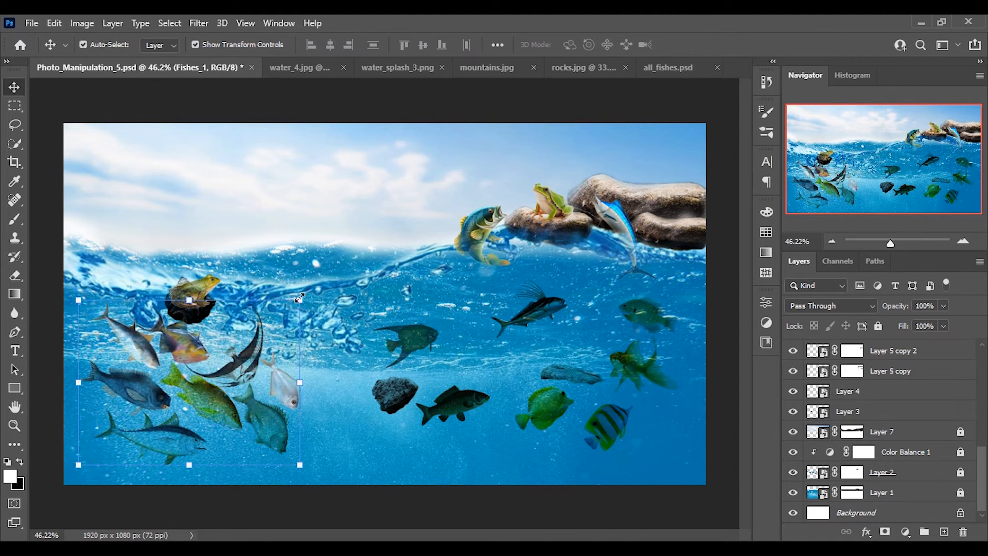
pyautogui.moveTo(300, 298); pyautogui.dragTo(287, 304)
pyautogui.click(716, 44)
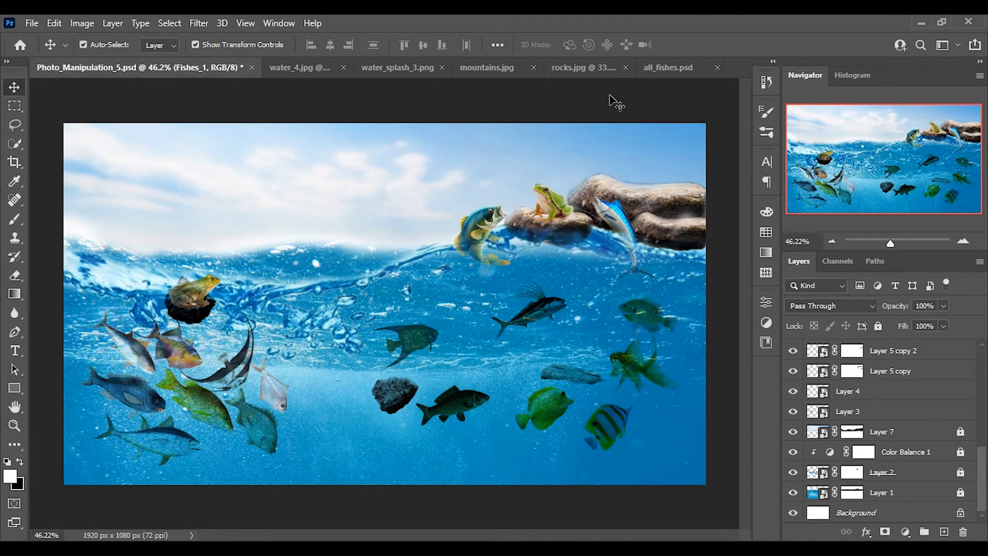
# Fine-tune the transforms of the tang and the striped butterflyfish, and shift the angelfish about 44 px right.
pyautogui.click(558, 410)
pyautogui.moveTo(573, 386); pyautogui.dragTo(568, 390)
pyautogui.click(692, 44)
pyautogui.click(611, 422)
pyautogui.moveTo(638, 395); pyautogui.dragTo(640, 382)
pyautogui.click(692, 45)
pyautogui.moveTo(428, 342); pyautogui.dragTo(443, 343)
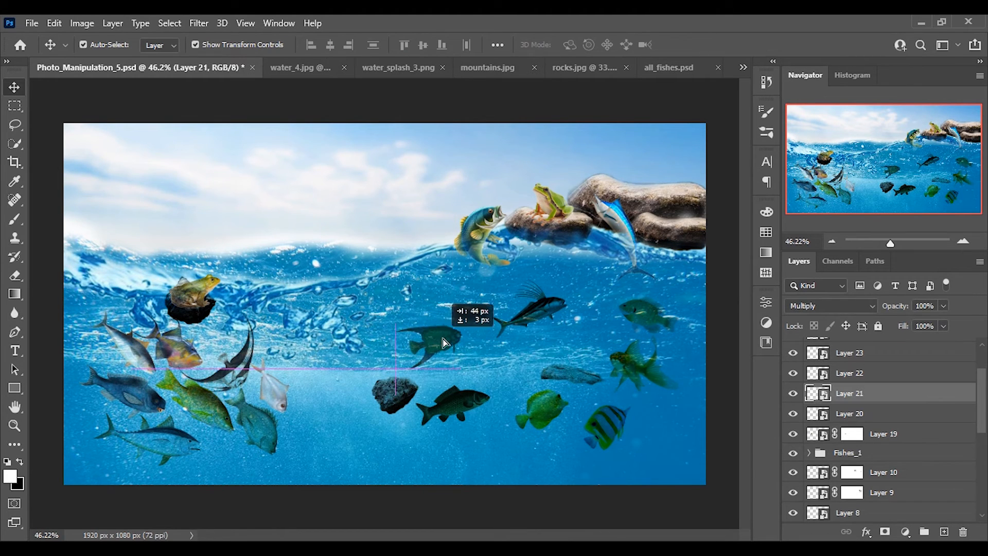
pyautogui.click(426, 115)
# Hide and show Layer 7 and Layer 2 in turn to check which one holds the water splash details.
pyautogui.moveTo(971, 430); pyautogui.dragTo(983, 504)
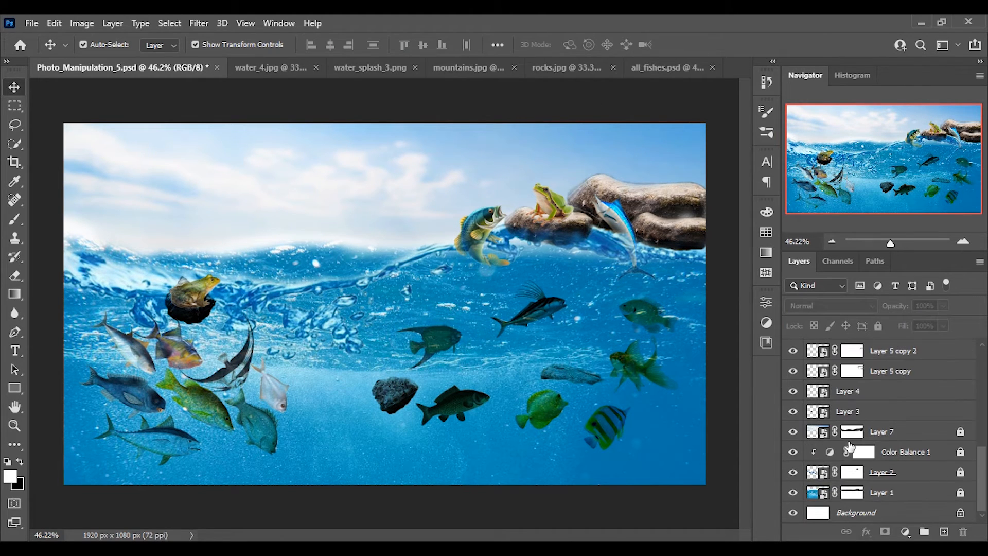
pyautogui.click(852, 431)
pyautogui.click(792, 431)
pyautogui.click(793, 431)
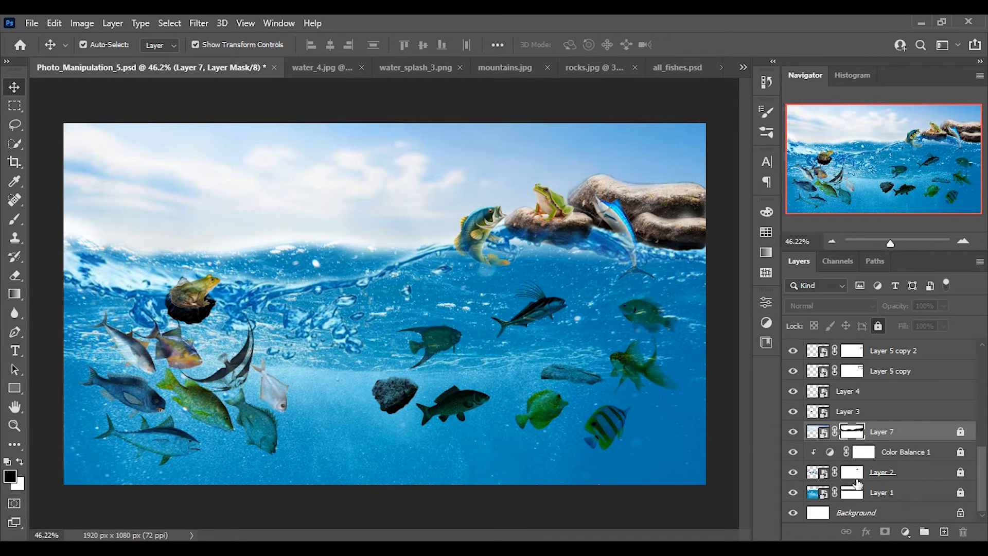
pyautogui.click(848, 473)
pyautogui.click(793, 472)
pyautogui.click(793, 472)
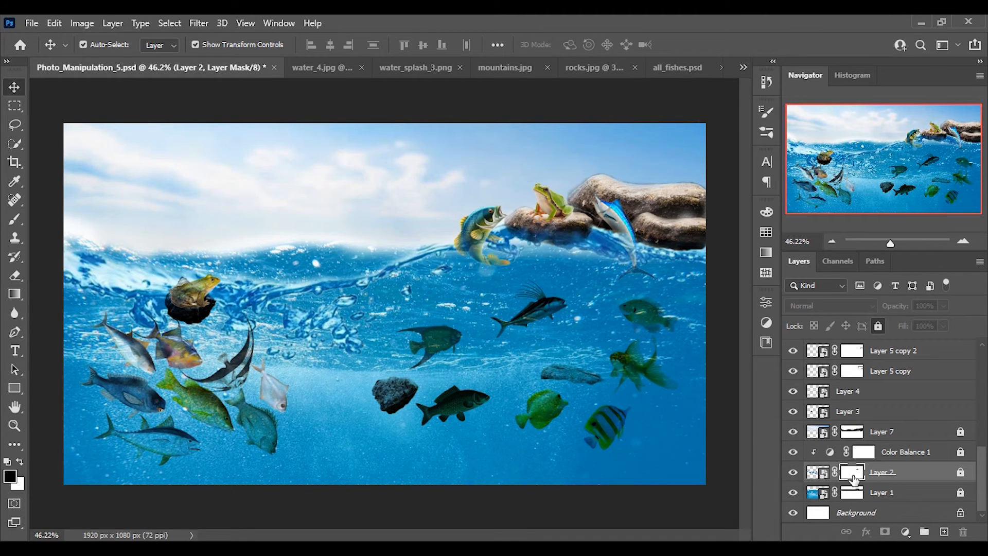
# Unlock Layer 2, brush black over the splash bubbles on its mask with a soft 60 px brush at 42% flow, and relock it.
pyautogui.click(961, 469)
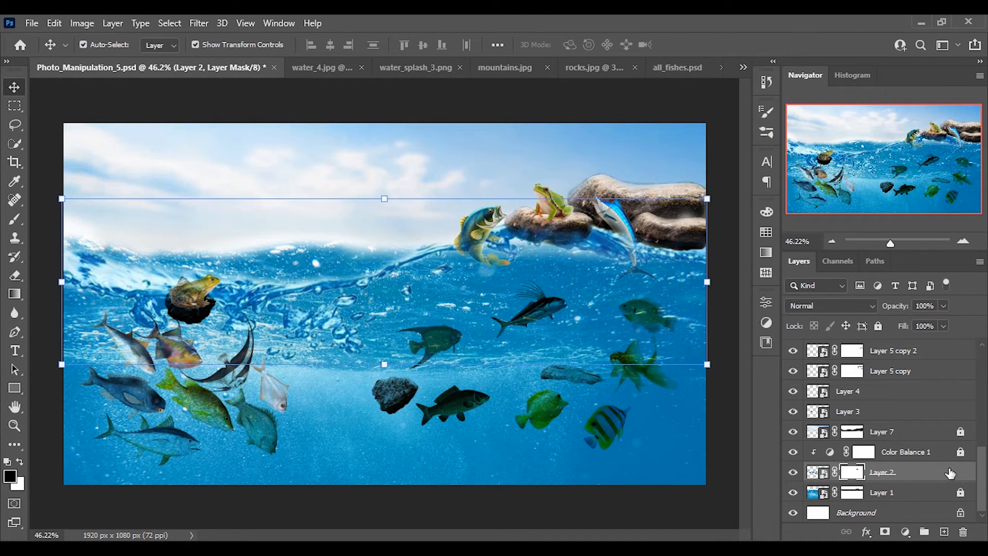
pyautogui.click(15, 220)
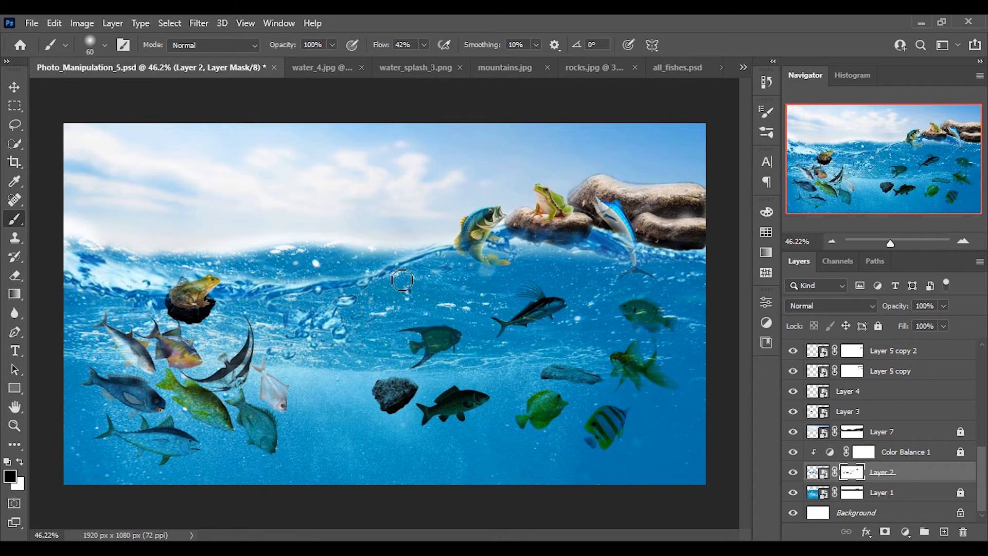
pyautogui.click(16, 89)
pyautogui.click(723, 330)
pyautogui.click(818, 472)
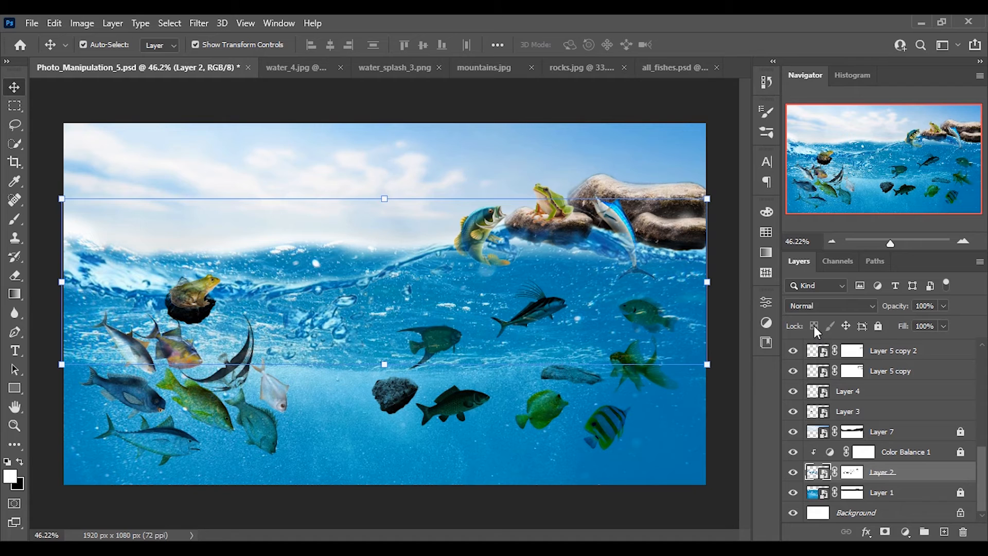
pyautogui.click(882, 327)
# Identify the Fishes_1 group by toggling its visibility, and scale it down to 89.53%.
pyautogui.scroll(5, 968, 391)
pyautogui.scroll(-2, 967, 391)
pyautogui.click(795, 411)
pyautogui.click(794, 411)
pyautogui.click(891, 411)
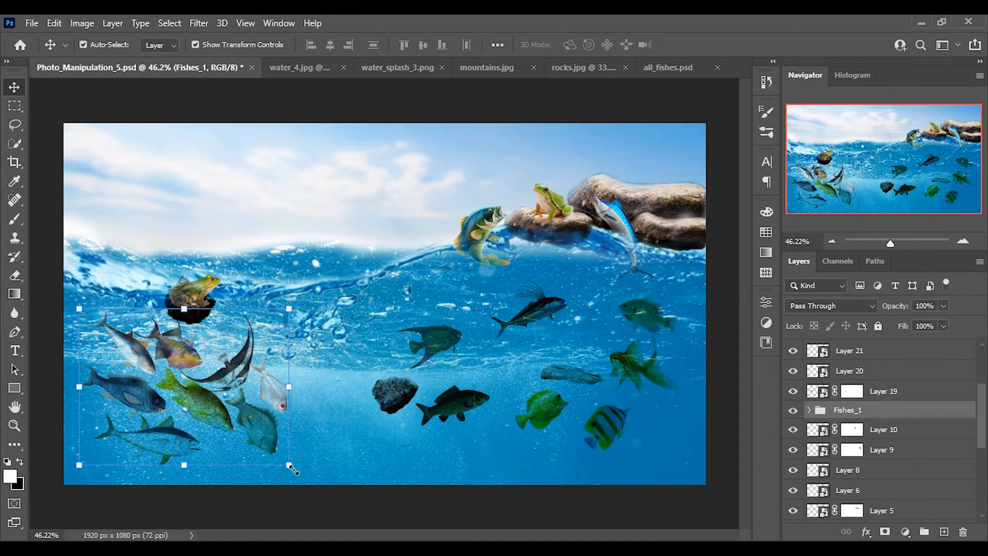
pyautogui.moveTo(289, 465); pyautogui.dragTo(267, 448)
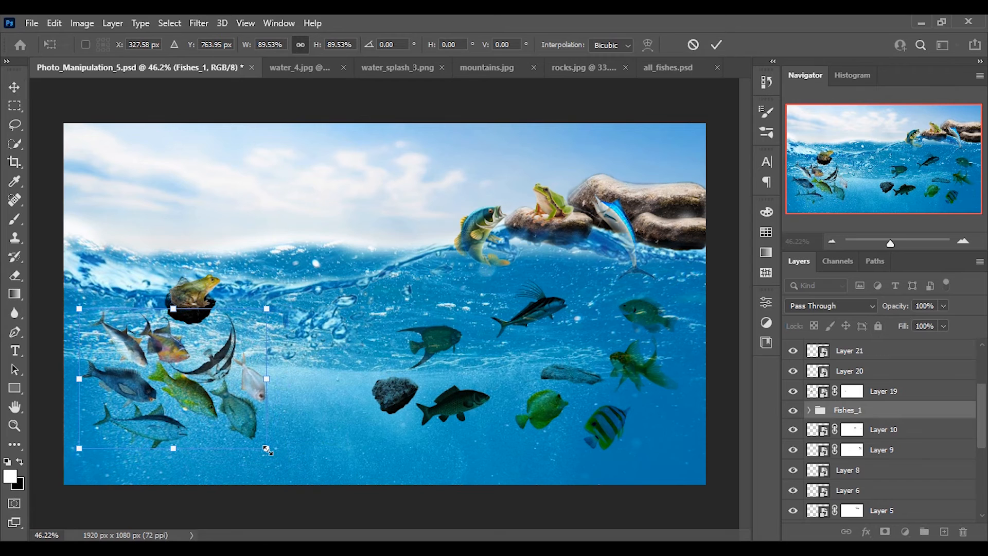
pyautogui.click(716, 45)
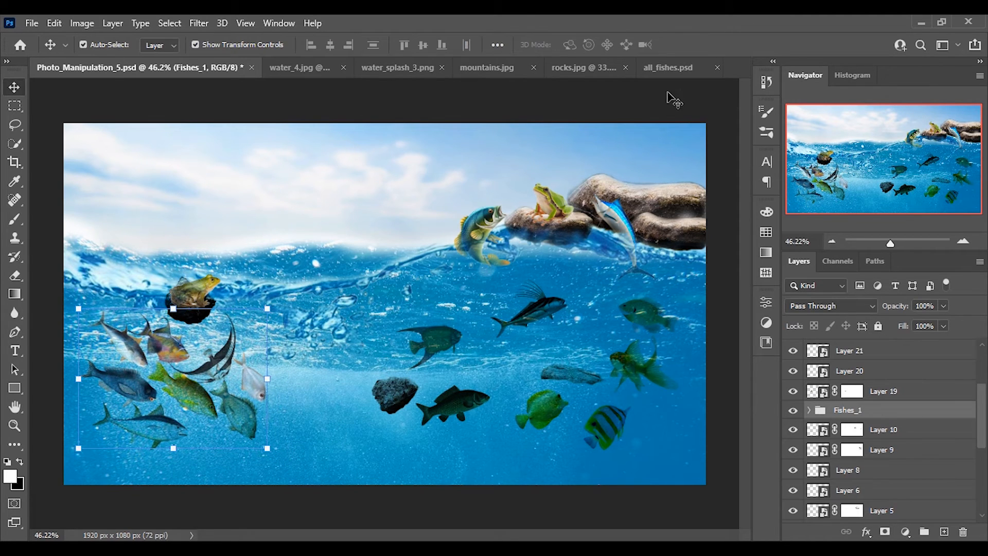
# Adjust the dark carp's rotation slightly.
pyautogui.click(462, 410)
pyautogui.moveTo(498, 439); pyautogui.dragTo(510, 416)
pyautogui.click(692, 45)
# Touch up the Layer 17 mask of the pale silver fish with the Brush tool.
pyautogui.click(250, 378)
pyautogui.scroll(-5, 827, 493)
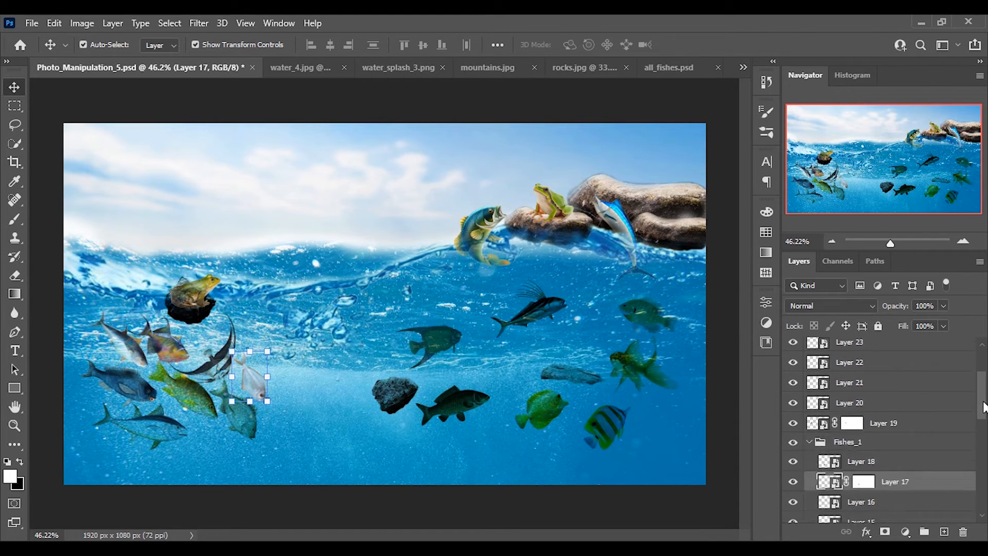
pyautogui.click(864, 388)
pyautogui.press('b')
pyautogui.press('x')
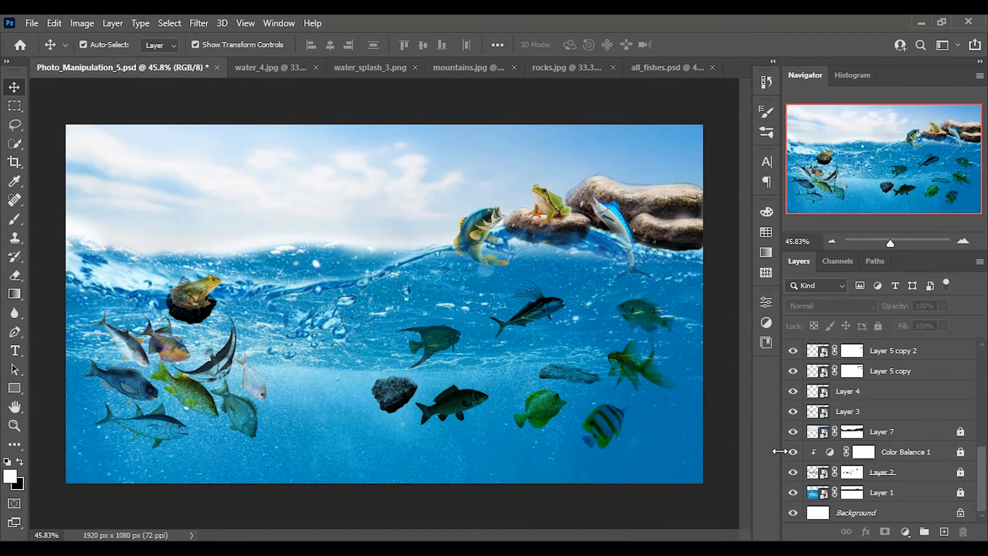
# Move the dark rock down to the seabed area beneath the carp and the tang.
pyautogui.moveTo(983, 492); pyautogui.dragTo(984, 360)
pyautogui.moveTo(404, 378); pyautogui.dragTo(499, 433)
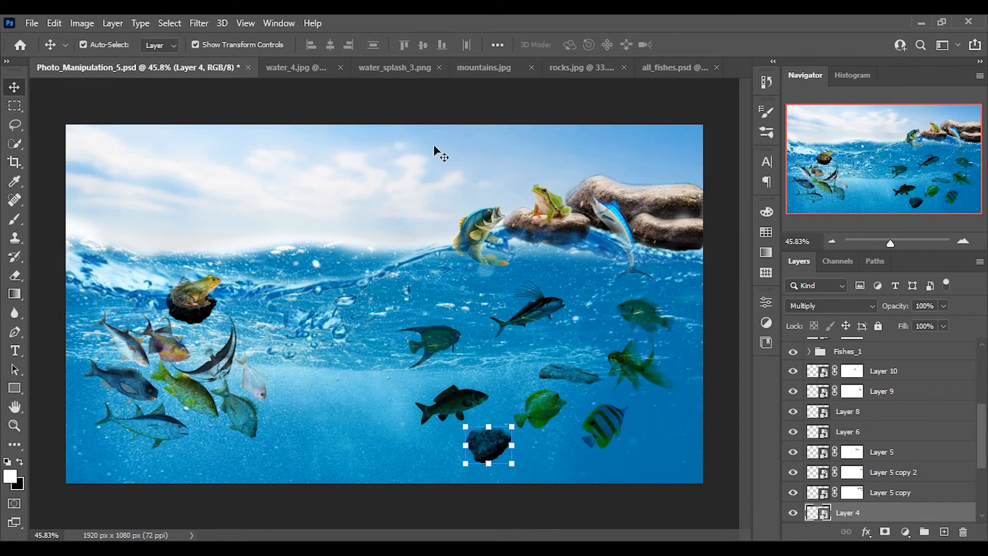
# In rocks.jpg, show only Layer 0 and copy a full-width rectangular strip of its lowest stones to a new layer.
pyautogui.click(581, 68)
pyautogui.click(793, 372)
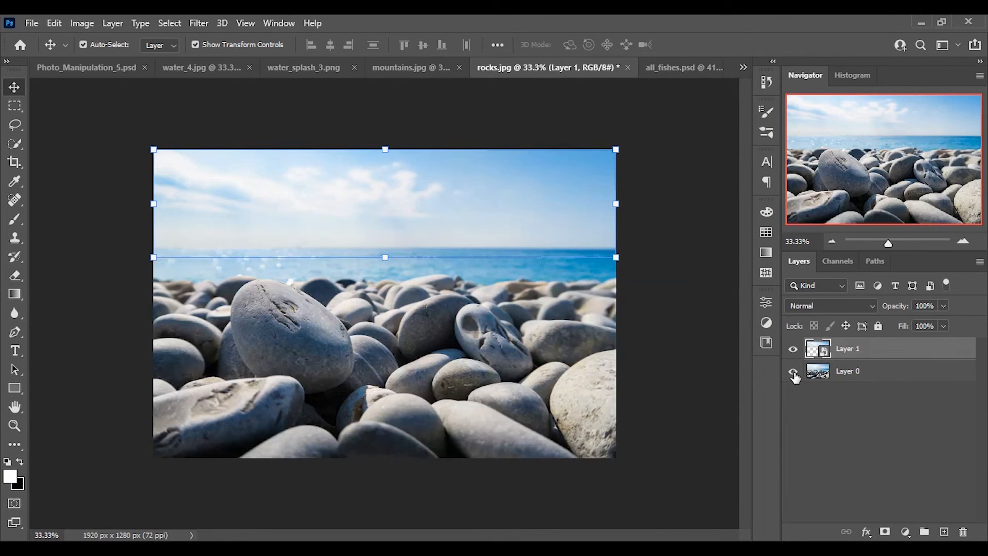
pyautogui.click(793, 349)
pyautogui.click(830, 373)
pyautogui.click(14, 105)
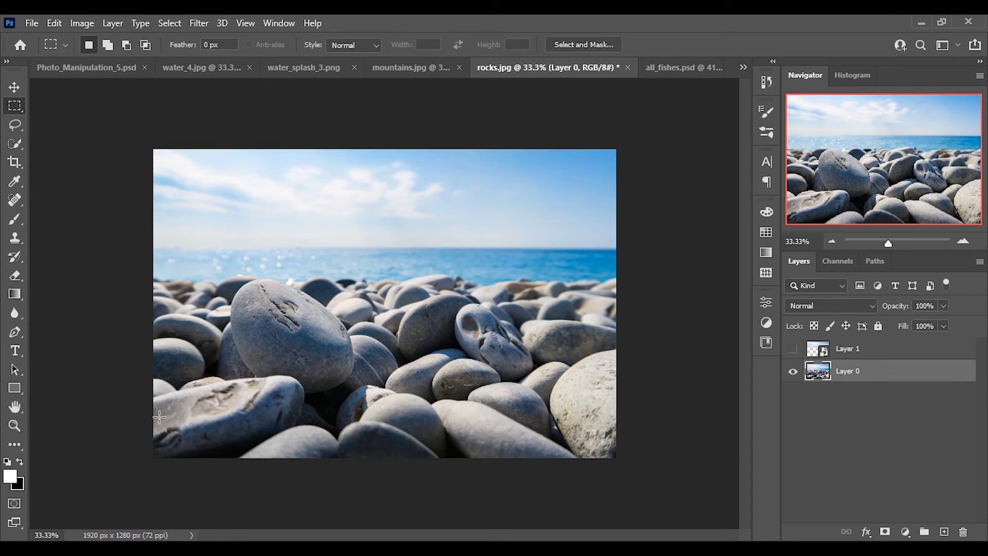
pyautogui.moveTo(144, 414)
pyautogui.mouseDown()
pyautogui.moveTo(242, 481)
pyautogui.moveTo(669, 509)
pyautogui.mouseUp()
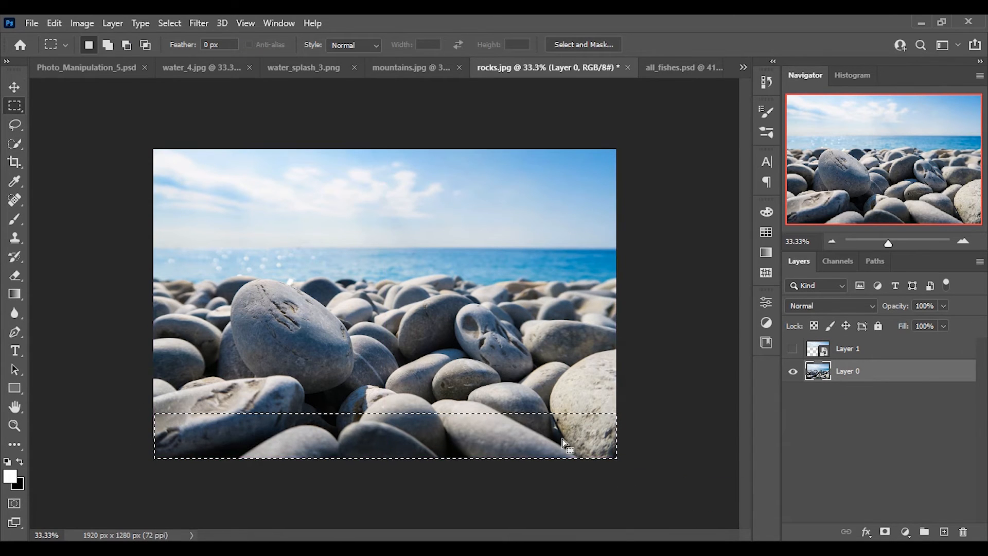
pyautogui.rightClick(538, 443)
pyautogui.click(595, 248)
# Convert the stone strip to a smart object, bring it into Photo_Manipulation_5.psd and fit it across the canvas's bottom edge.
pyautogui.rightClick(864, 371)
pyautogui.click(746, 215)
pyautogui.click(793, 393)
pyautogui.click(15, 86)
pyautogui.moveTo(347, 425); pyautogui.dragTo(247, 196)
pyautogui.moveTo(349, 415); pyautogui.dragTo(346, 428)
pyautogui.moveTo(379, 331); pyautogui.dragTo(387, 466)
# Set the stone strip's blend mode to Multiply and add a layer mask to it.
pyautogui.click(830, 304)
pyautogui.click(822, 235)
pyautogui.click(641, 513)
pyautogui.click(486, 459)
pyautogui.click(885, 532)
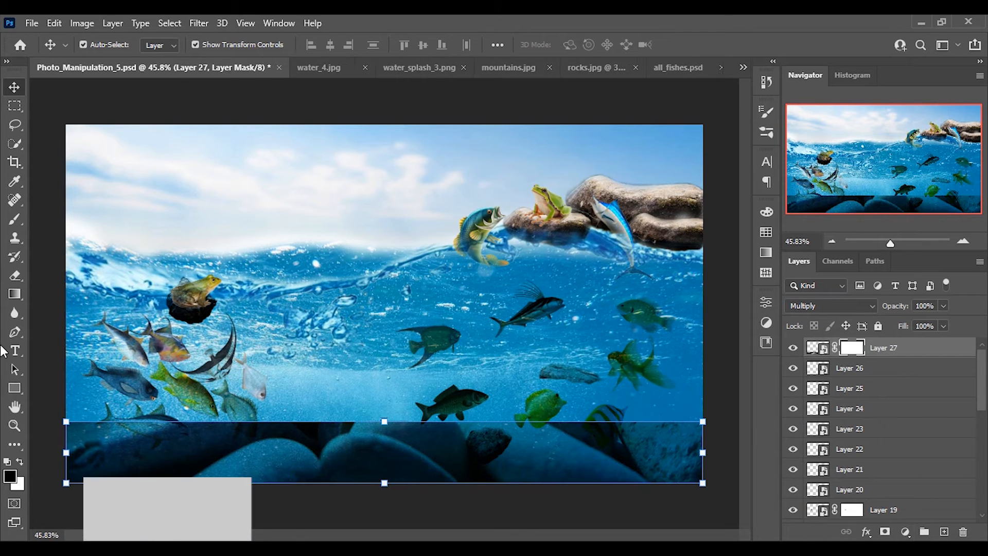
# Paint black on the Layer 27 mask with a soft brush to fade the stones' upper edges into the water around the fish.
pyautogui.press('b')
pyautogui.press('x')
pyautogui.moveTo(63, 459)
pyautogui.mouseDown()
pyautogui.moveTo(143, 419)
pyautogui.moveTo(156, 434)
pyautogui.moveTo(121, 455)
pyautogui.moveTo(155, 441)
pyautogui.moveTo(118, 409)
pyautogui.moveTo(177, 450)
pyautogui.moveTo(335, 415)
pyautogui.moveTo(278, 430)
pyautogui.moveTo(320, 443)
pyautogui.moveTo(353, 430)
pyautogui.moveTo(348, 419)
pyautogui.moveTo(456, 413)
pyautogui.moveTo(386, 432)
pyautogui.moveTo(441, 423)
pyautogui.moveTo(480, 442)
pyautogui.moveTo(443, 446)
pyautogui.moveTo(458, 465)
pyautogui.moveTo(400, 444)
pyautogui.moveTo(425, 434)
pyautogui.moveTo(400, 448)
pyautogui.moveTo(477, 471)
pyautogui.moveTo(474, 487)
pyautogui.moveTo(421, 442)
pyautogui.mouseUp()
pyautogui.moveTo(488, 497)
pyautogui.mouseDown()
pyautogui.moveTo(470, 466)
pyautogui.moveTo(508, 494)
pyautogui.mouseUp()
pyautogui.moveTo(501, 424)
pyautogui.mouseDown()
pyautogui.moveTo(595, 418)
pyautogui.moveTo(573, 423)
pyautogui.moveTo(623, 442)
pyautogui.moveTo(586, 424)
pyautogui.moveTo(712, 422)
pyautogui.moveTo(610, 425)
pyautogui.moveTo(637, 467)
pyautogui.moveTo(649, 473)
pyautogui.moveTo(616, 435)
pyautogui.moveTo(668, 483)
pyautogui.moveTo(554, 429)
pyautogui.moveTo(634, 466)
pyautogui.moveTo(663, 494)
pyautogui.moveTo(612, 451)
pyautogui.mouseUp()
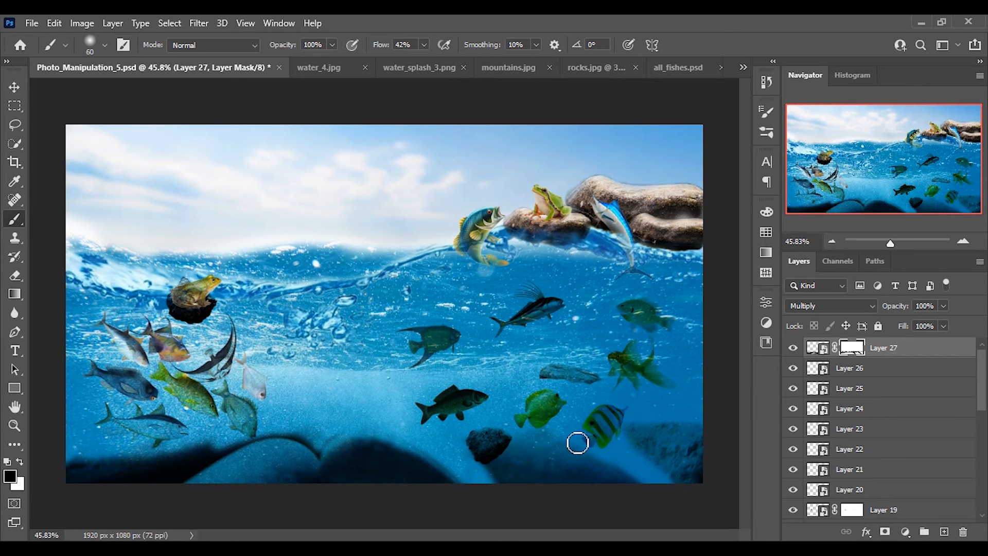
pyautogui.moveTo(332, 435)
pyautogui.mouseDown()
pyautogui.moveTo(297, 438)
pyautogui.moveTo(323, 456)
pyautogui.moveTo(276, 439)
pyautogui.moveTo(173, 470)
pyautogui.moveTo(215, 466)
pyautogui.moveTo(280, 428)
pyautogui.moveTo(285, 439)
pyautogui.moveTo(169, 487)
pyautogui.moveTo(234, 452)
pyautogui.moveTo(146, 468)
pyautogui.moveTo(198, 465)
pyautogui.moveTo(133, 487)
pyautogui.moveTo(54, 477)
pyautogui.moveTo(146, 463)
pyautogui.moveTo(84, 472)
pyautogui.moveTo(142, 486)
pyautogui.moveTo(178, 452)
pyautogui.moveTo(152, 475)
pyautogui.moveTo(88, 474)
pyautogui.mouseUp()
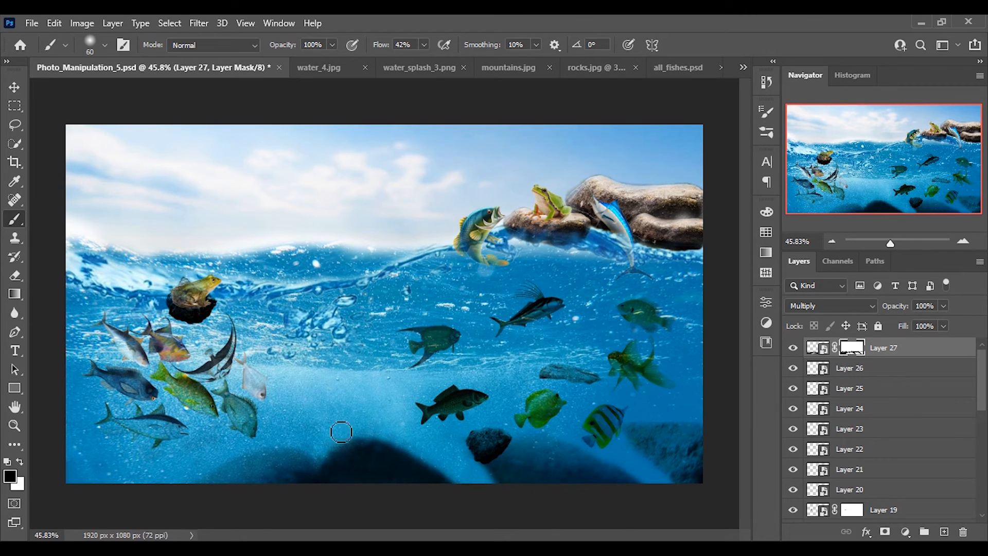
pyautogui.click(16, 86)
pyautogui.click(179, 485)
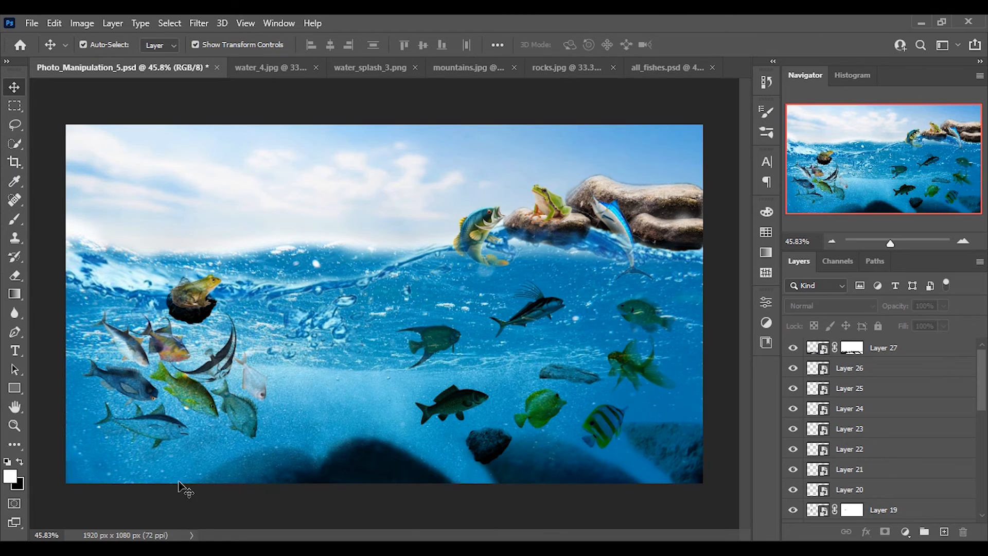
pyautogui.click(564, 462)
pyautogui.click(14, 218)
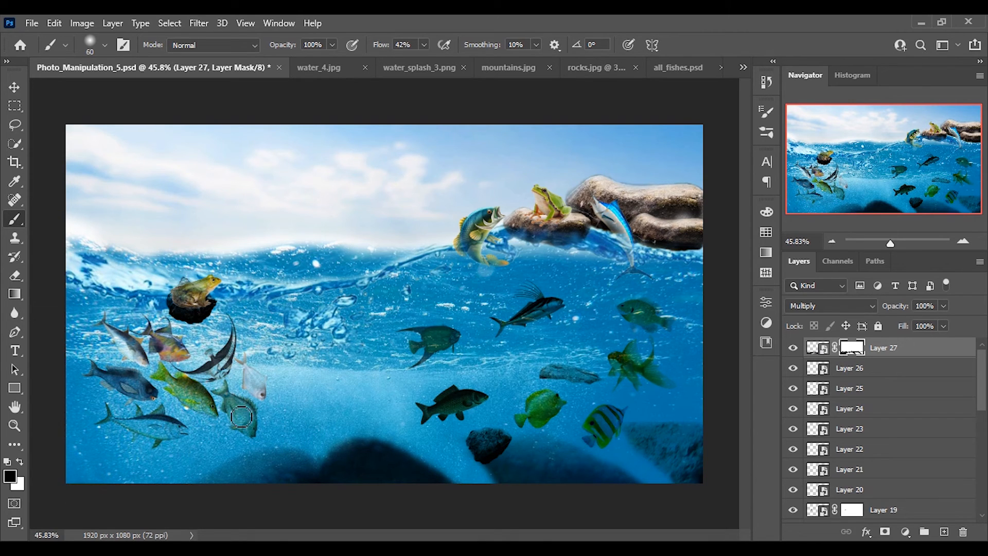
pyautogui.click(14, 87)
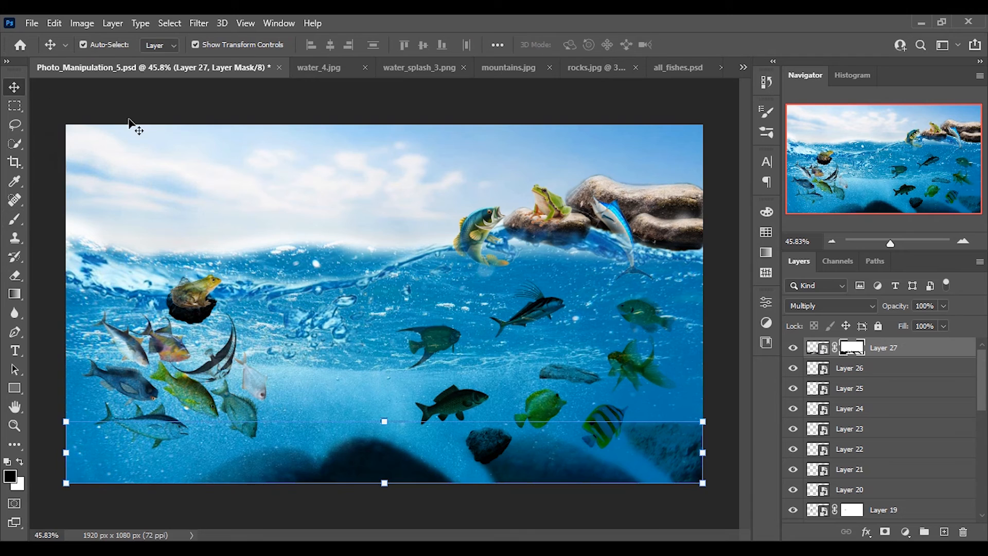
pyautogui.click(129, 118)
# Lock all properties of Layer 27, then stamp the visible layers into a new top layer and hide the artwork.
pyautogui.click(846, 350)
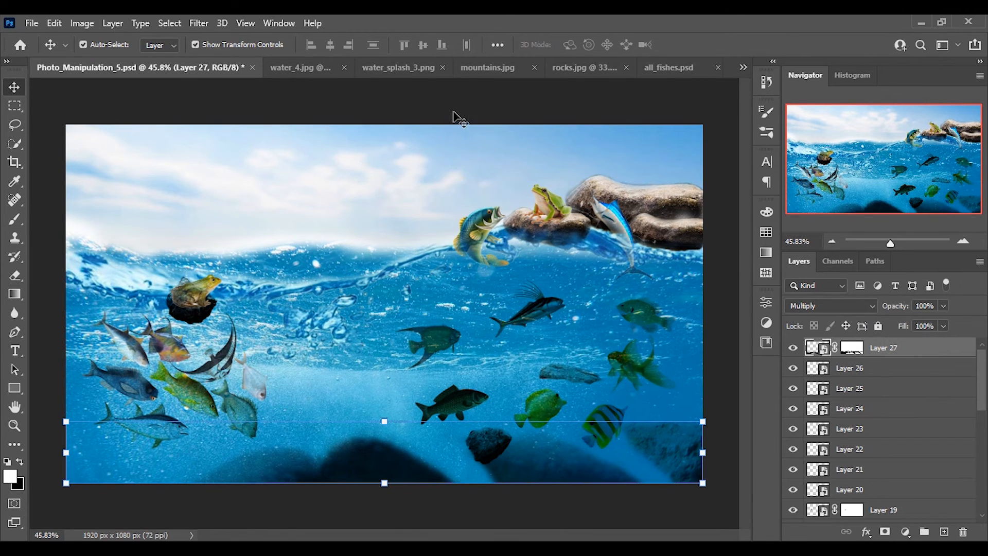
pyautogui.click(878, 325)
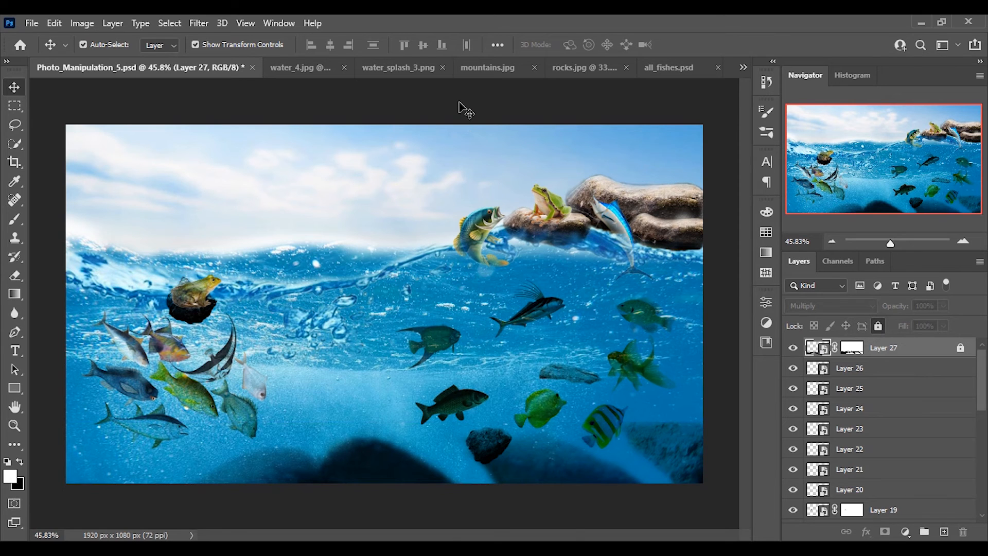
pyautogui.hotkey('ctrl', 'shift', 'alt', 'e')
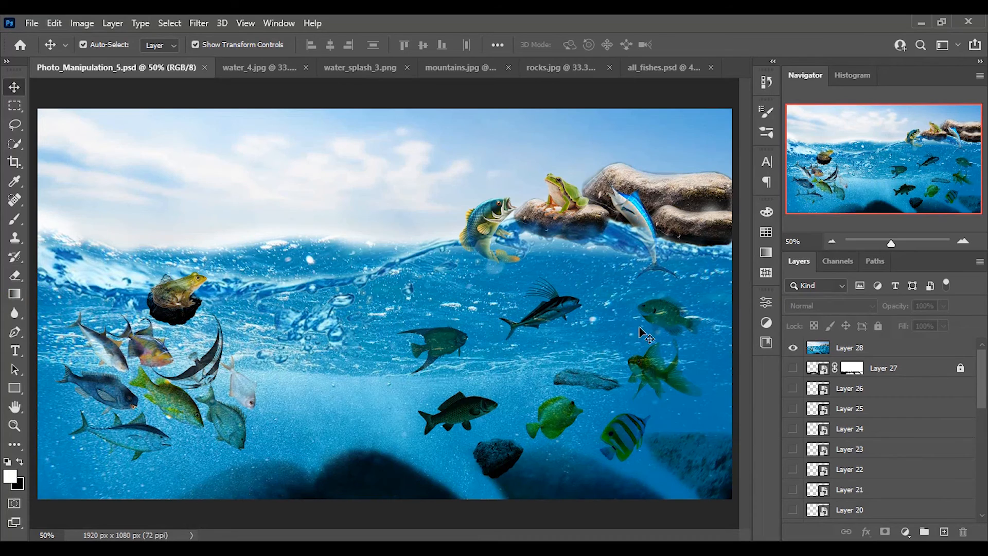
pyautogui.click(794, 348)
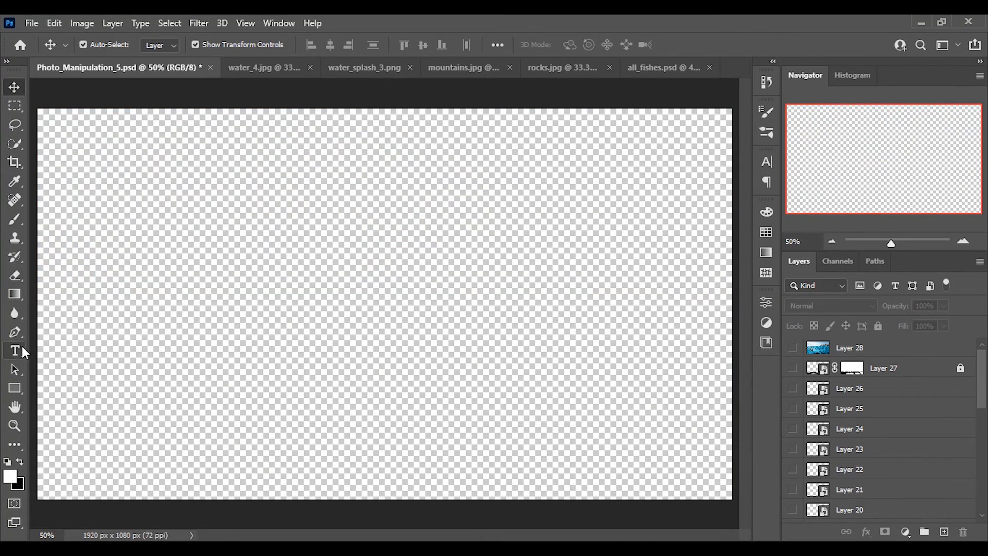
# Add a centred 72 pt Texturina Medium point-text layer in white near the top of the canvas.
pyautogui.click(15, 351)
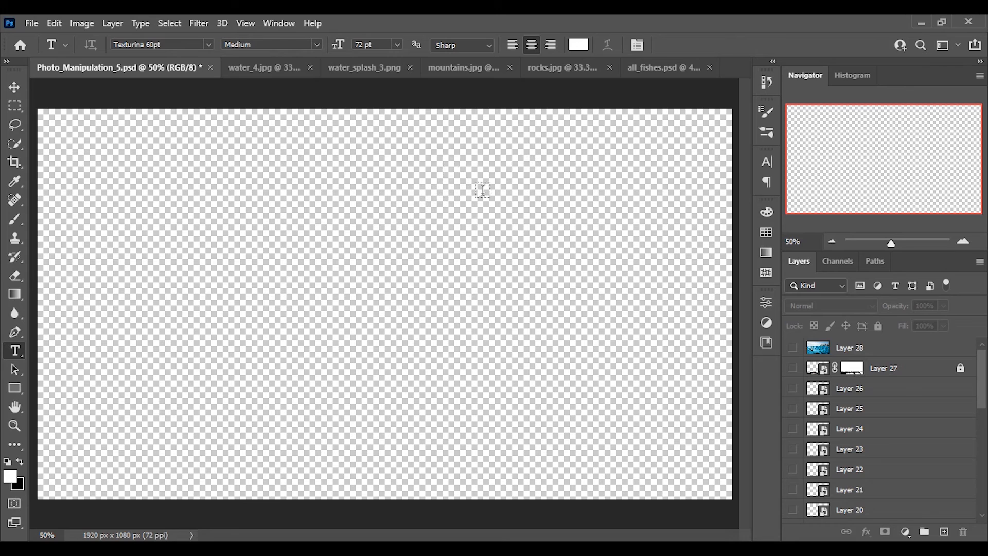
pyautogui.click(478, 188)
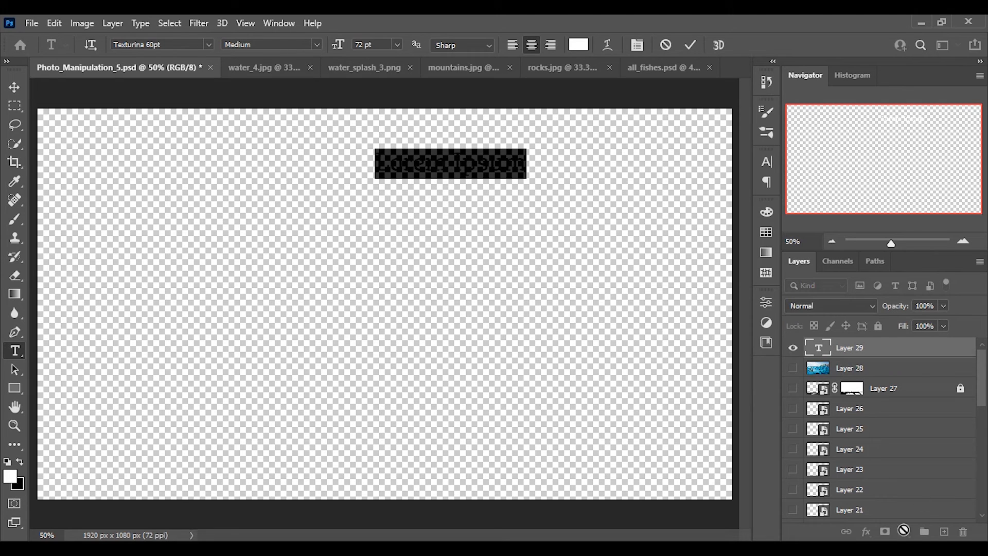
pyautogui.click(690, 45)
# Apply a 3 px red outside Stroke and a Smooth Emboss Bevel & Emboss effect to the text layer.
pyautogui.click(866, 532)
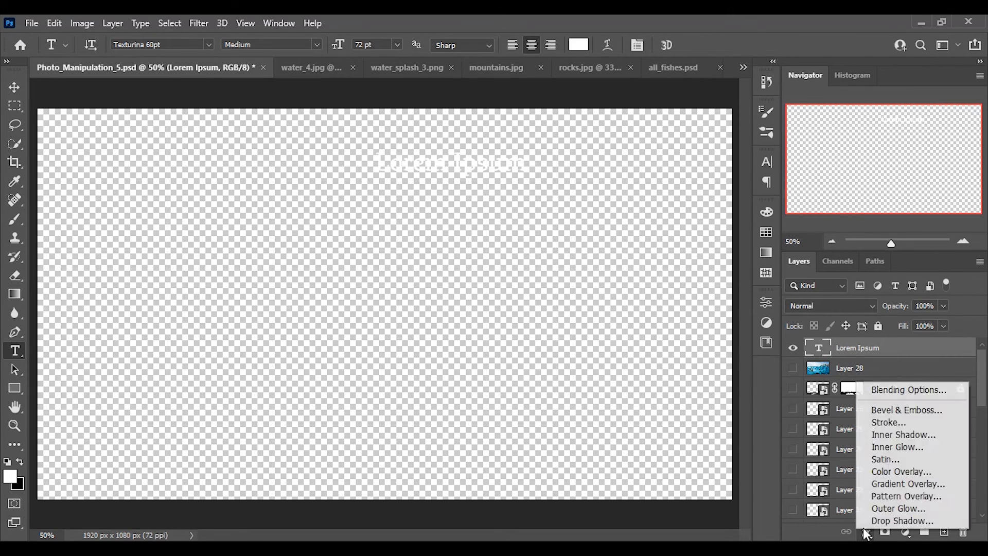
pyautogui.click(828, 420)
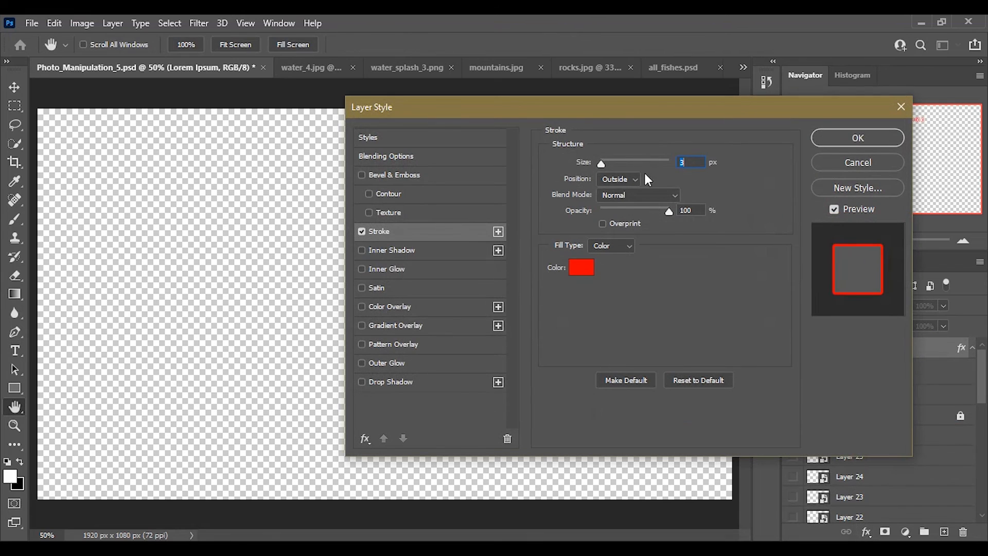
pyautogui.click(382, 176)
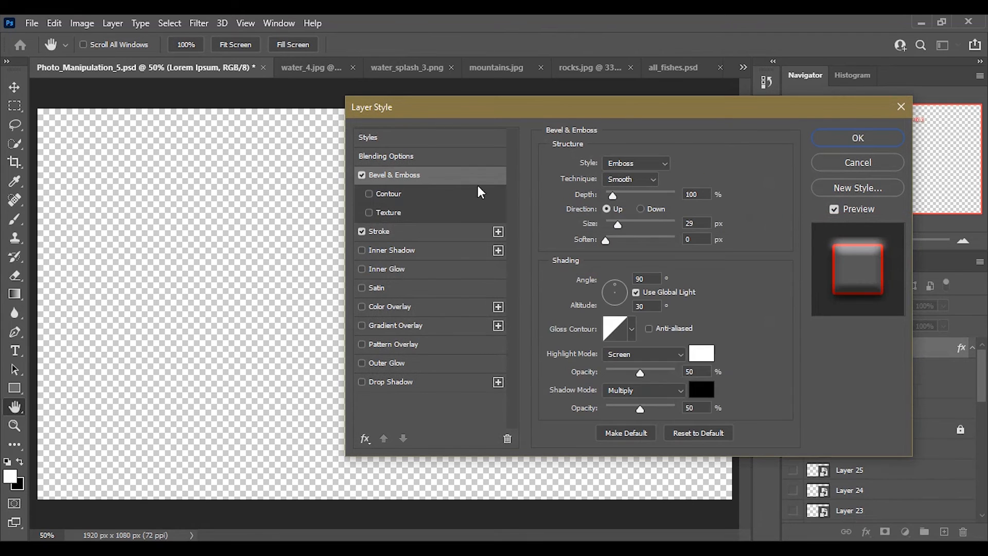
pyautogui.click(866, 143)
# Replace the placeholder text with "Quality Of Friends", "Matters", "Rather Than" and "Quantity Of Friends" on four lines.
pyautogui.moveTo(525, 164); pyautogui.dragTo(376, 164)
pyautogui.press('BackSpace')
pyautogui.write('Q')
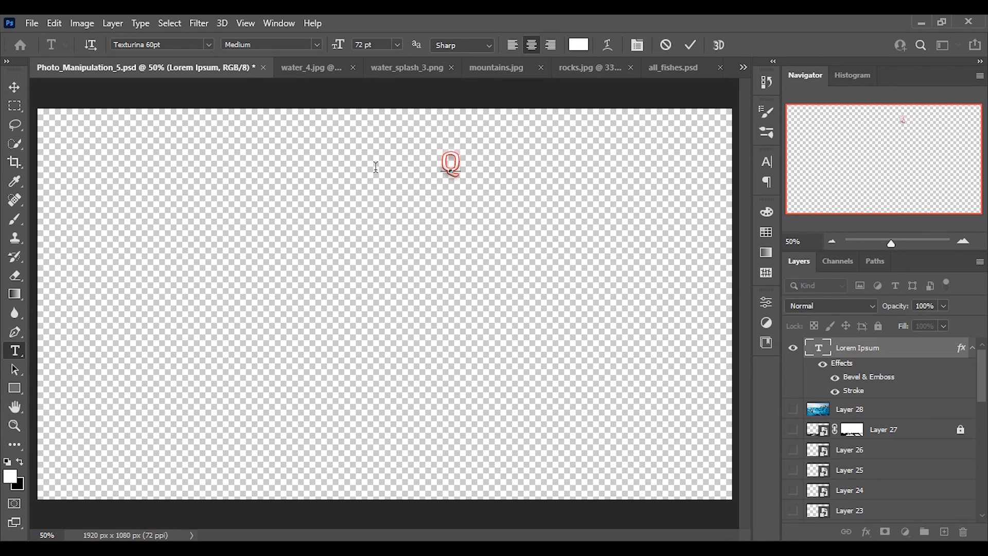
pyautogui.write('uality O')
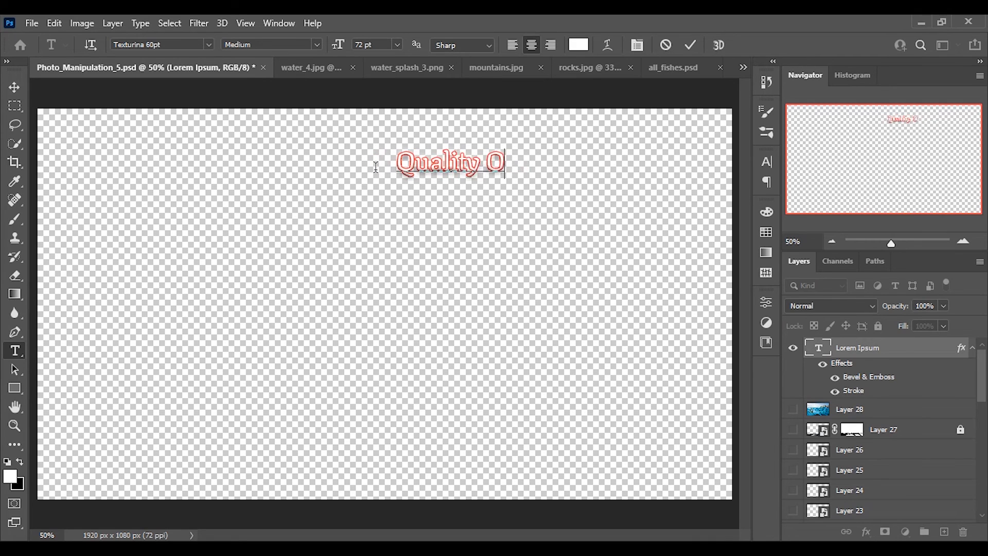
pyautogui.write('f F')
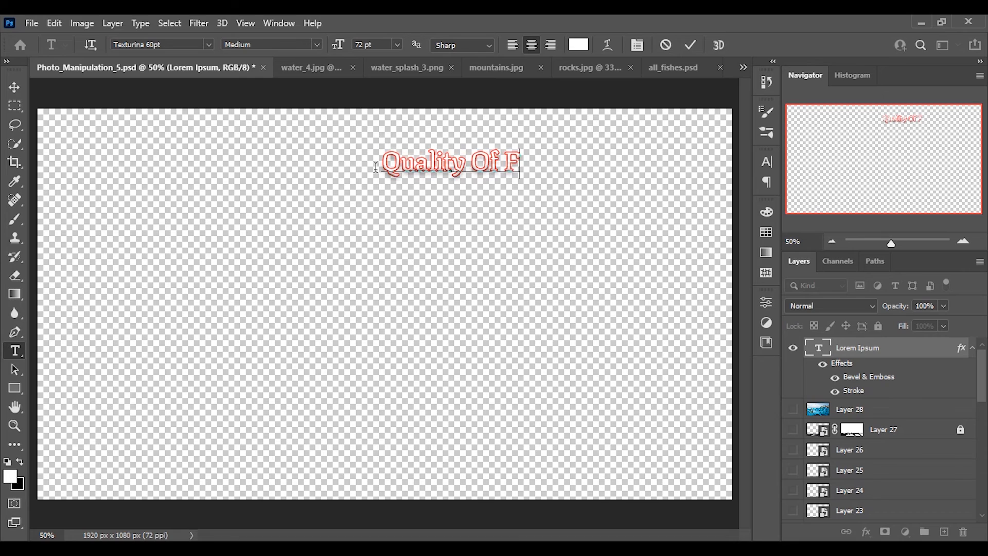
pyautogui.write('riends ')
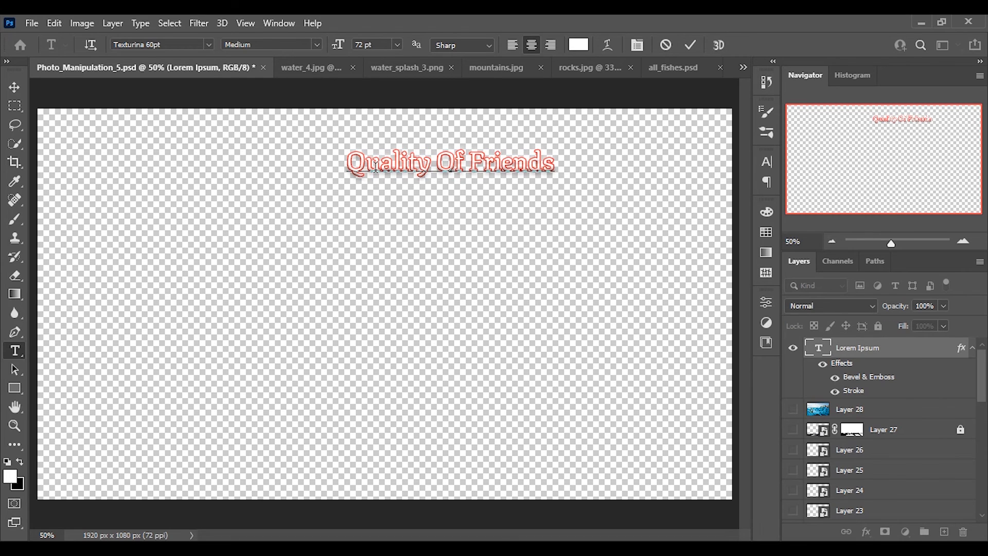
pyautogui.write('Matters')
pyautogui.press('Return')
pyautogui.write('Rather Than')
pyautogui.press('Return')
pyautogui.write('Quantity Of Fr')
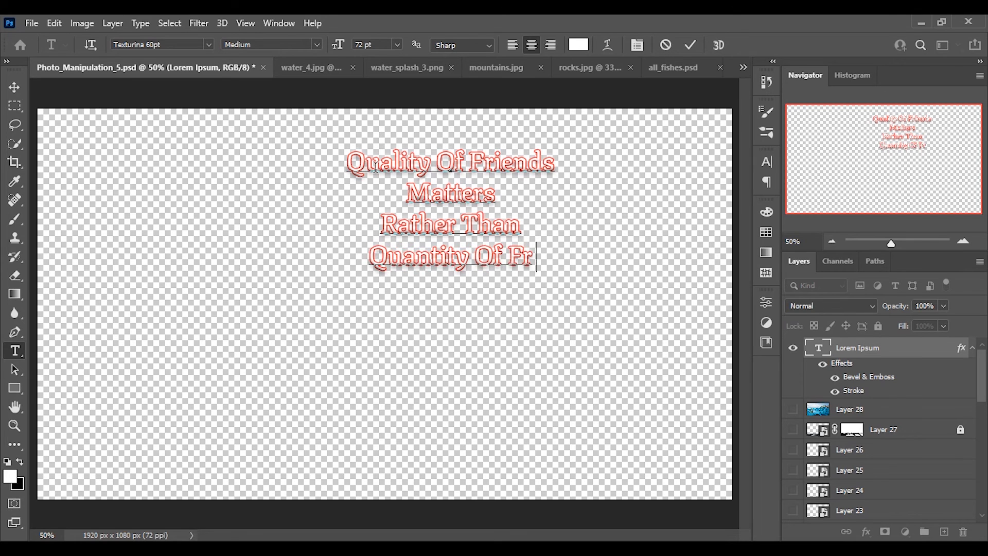
pyautogui.write('iends')
pyautogui.hotkey('ctrl', 'Return')
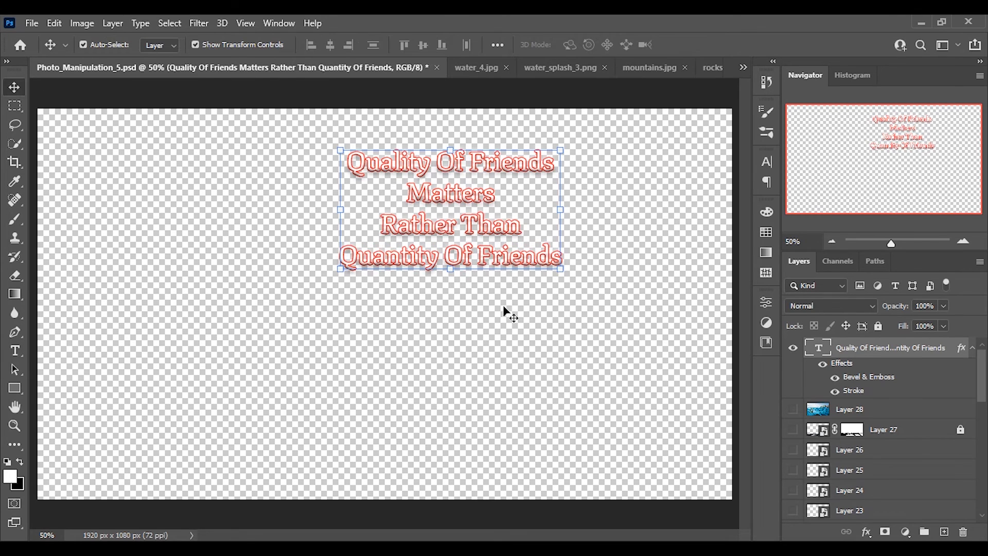
# Add a second text layer below the quote at 48 pt with left alignment.
pyautogui.click(430, 317)
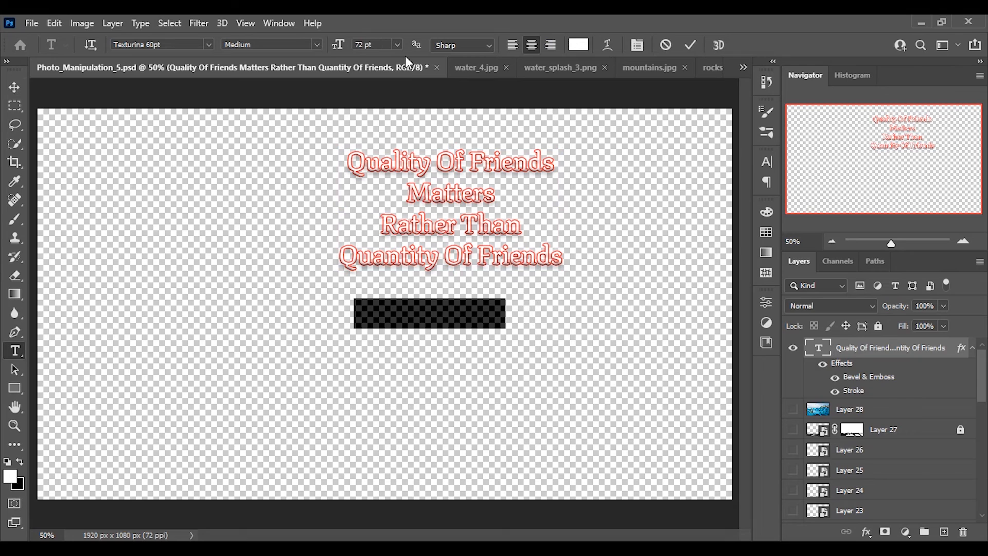
pyautogui.click(397, 45)
pyautogui.click(403, 185)
pyautogui.click(516, 44)
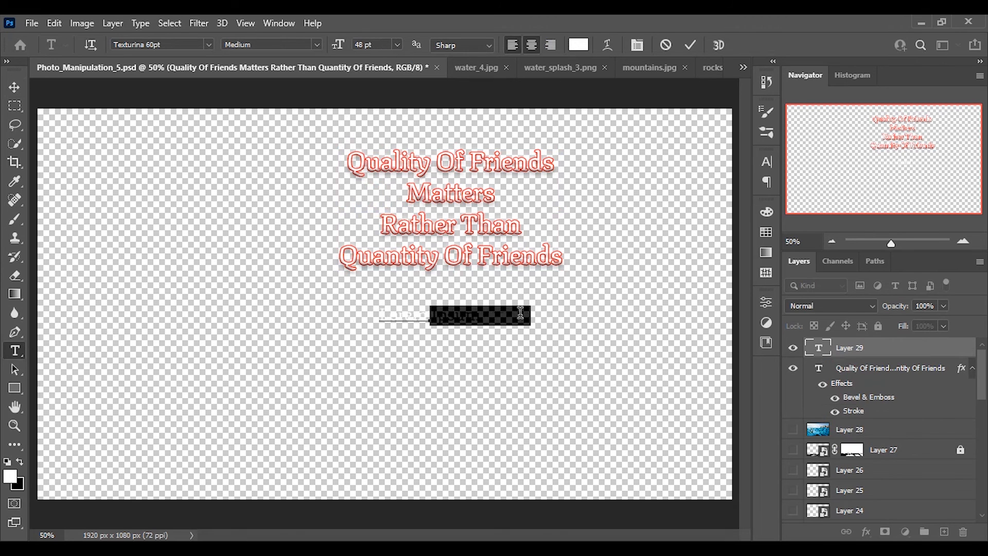
# Copy the quote's layer style and paste it onto the second text layer.
pyautogui.click(914, 374)
pyautogui.rightClick(914, 373)
pyautogui.click(781, 503)
pyautogui.click(916, 348)
pyautogui.rightClick(916, 350)
pyautogui.click(820, 513)
# Replace the second layer's placeholder text with "-Kreative Design Way" and "Keep Smiling" on two lines.
pyautogui.moveTo(530, 318); pyautogui.dragTo(411, 336)
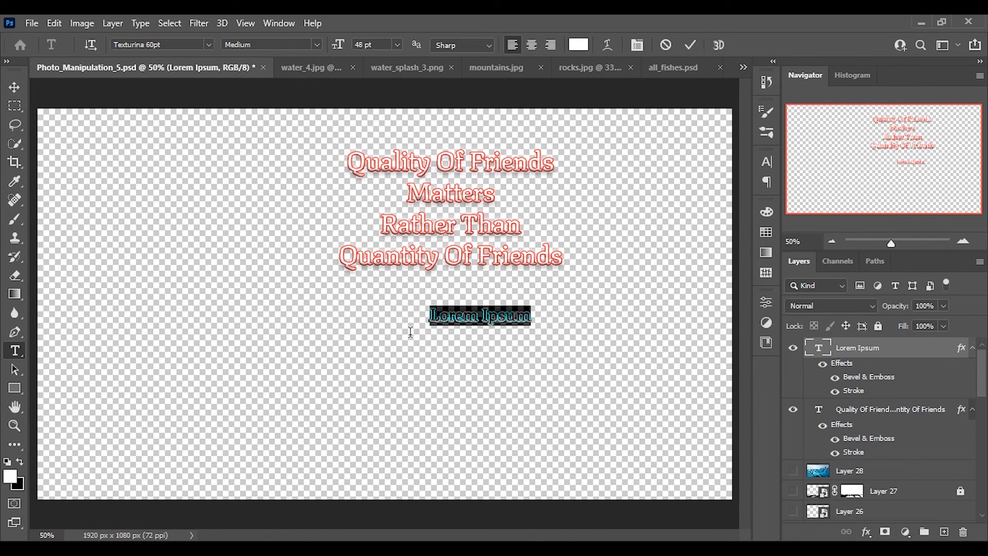
pyautogui.press('BackSpace')
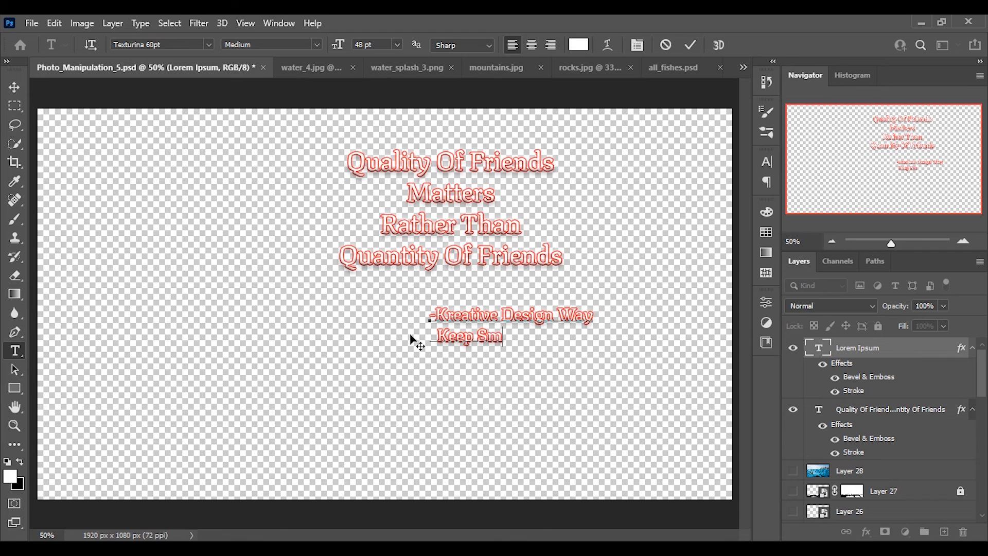
pyautogui.click(14, 87)
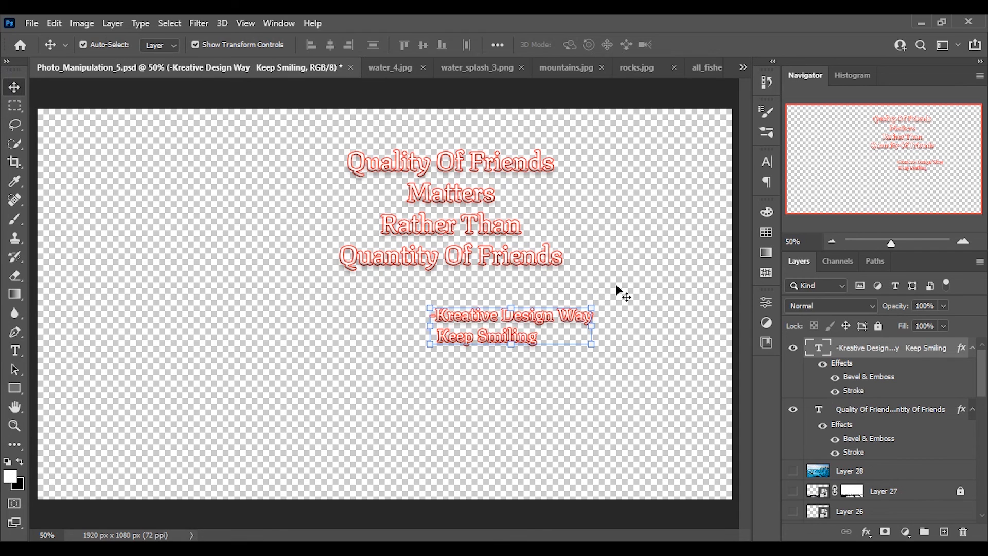
# Convert the signature and quote text layers each to a smart object.
pyautogui.rightClick(921, 360)
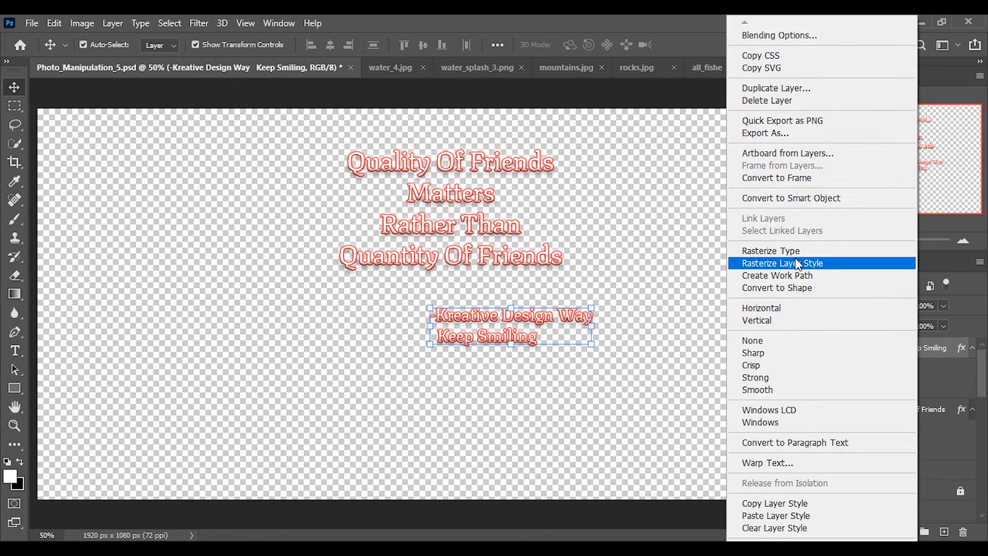
pyautogui.click(802, 199)
pyautogui.click(902, 376)
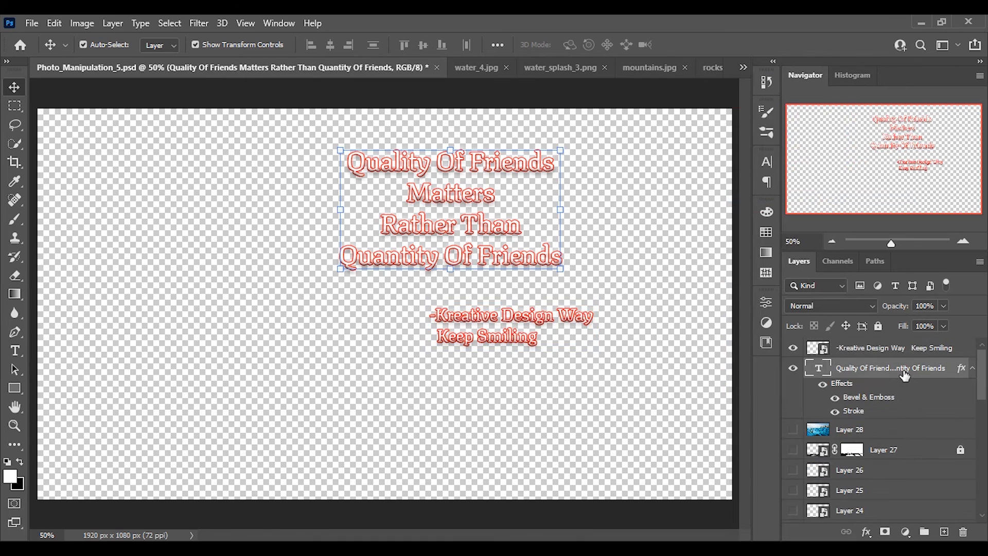
pyautogui.rightClick(902, 376)
pyautogui.click(765, 200)
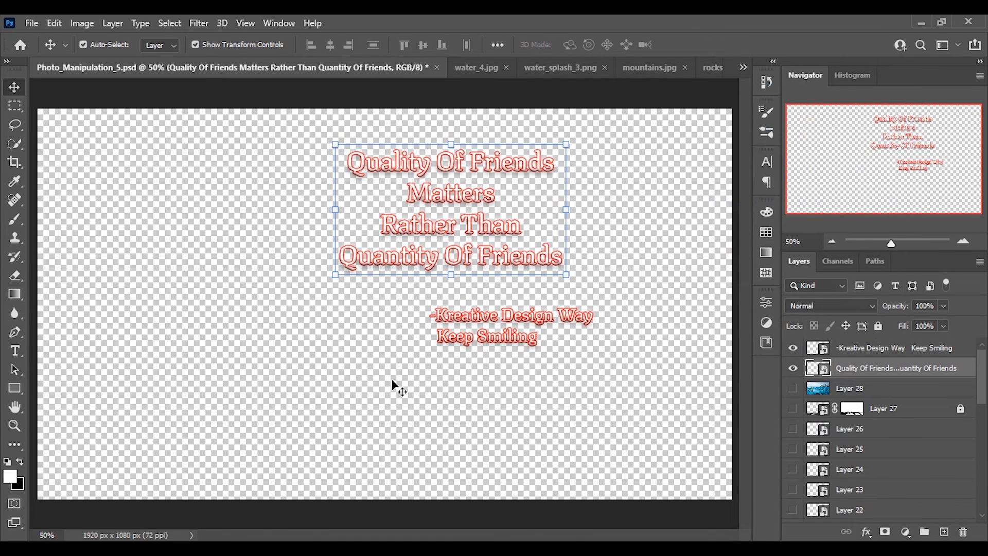
# Enlarge the quote and the signature and place them one above the other along the canvas's right edge.
pyautogui.moveTo(507, 169); pyautogui.dragTo(734, 106)
pyautogui.click(693, 44)
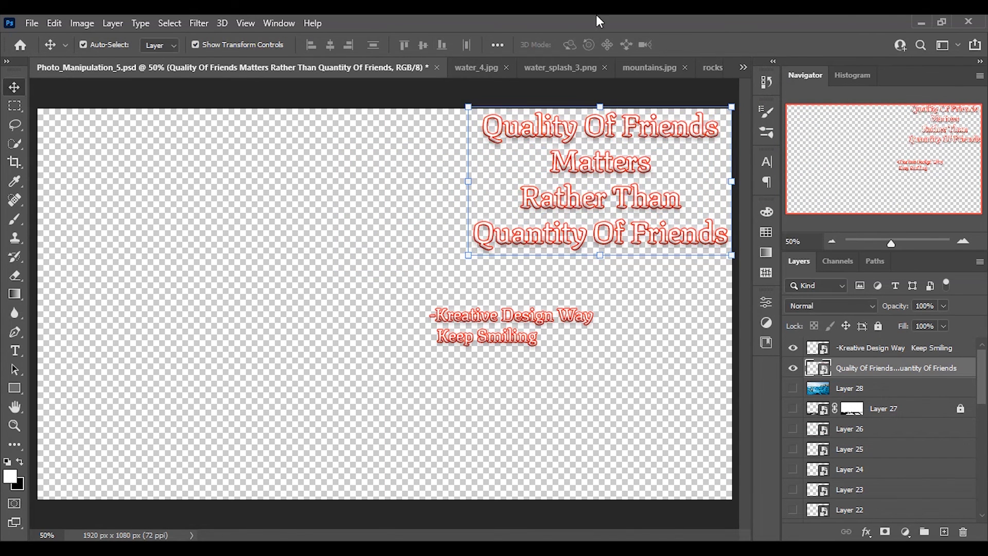
pyautogui.moveTo(660, 235); pyautogui.dragTo(661, 237)
pyautogui.moveTo(563, 314); pyautogui.dragTo(664, 307)
pyautogui.moveTo(699, 292); pyautogui.dragTo(732, 270)
pyautogui.press('Return')
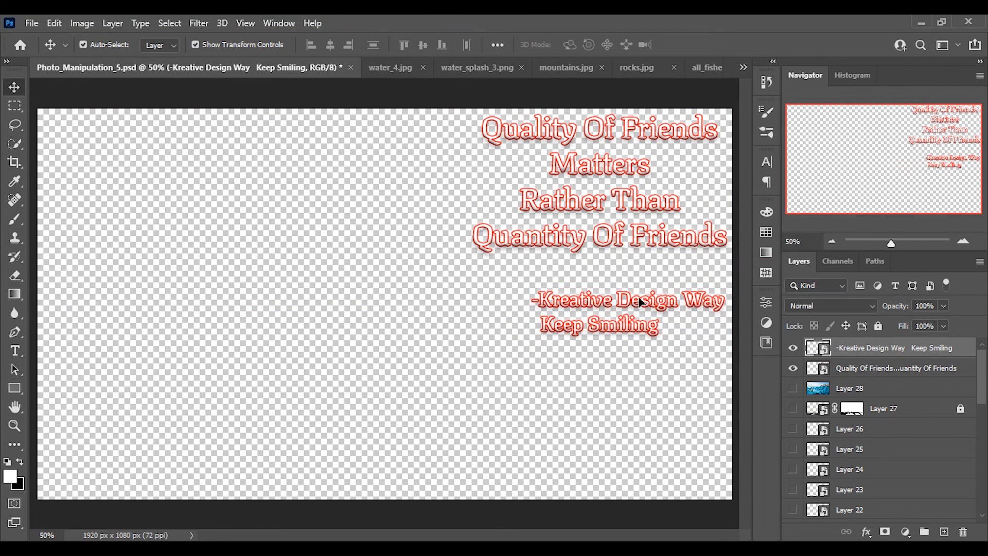
# Show Layer 28 and move the quote to the canvas's upper-left corner and the signature to its lower-left corner.
pyautogui.moveTo(646, 304); pyautogui.dragTo(142, 461)
pyautogui.click(639, 397)
pyautogui.click(792, 388)
pyautogui.click(643, 216)
pyautogui.moveTo(645, 209); pyautogui.dragTo(216, 208)
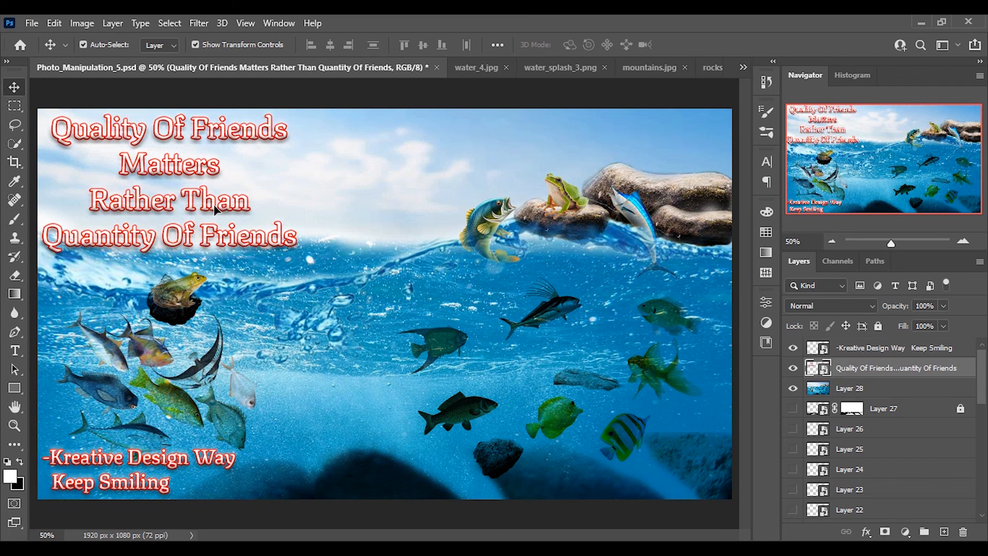
pyautogui.click(179, 459)
pyautogui.moveTo(174, 455); pyautogui.dragTo(174, 454)
pyautogui.click(223, 205)
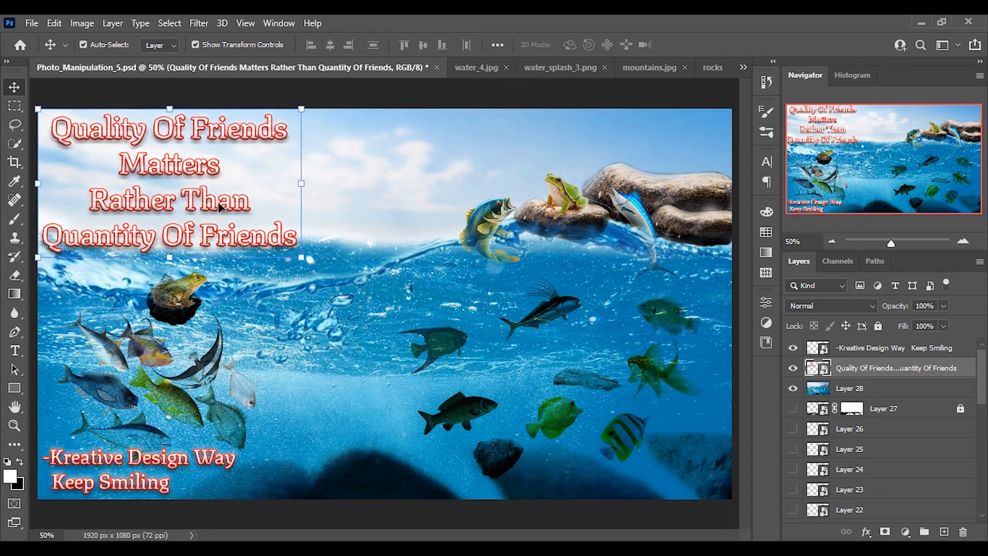
pyautogui.click(404, 155)
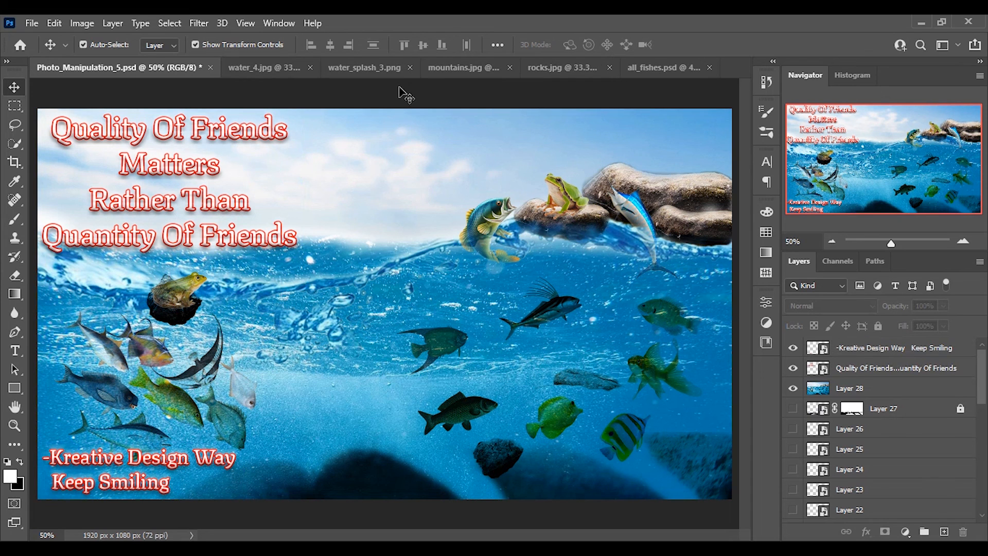